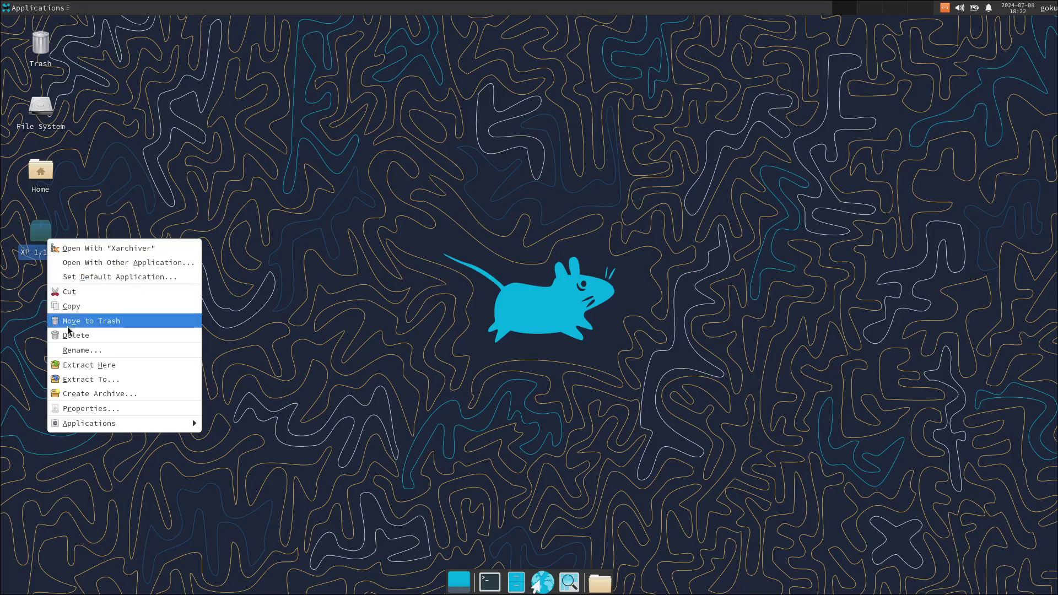
Try extracting XP 1.1.7z on the desktop with Xarchiver and dismiss both extraction errors.
left_click(81, 366)
left_click(529, 318)
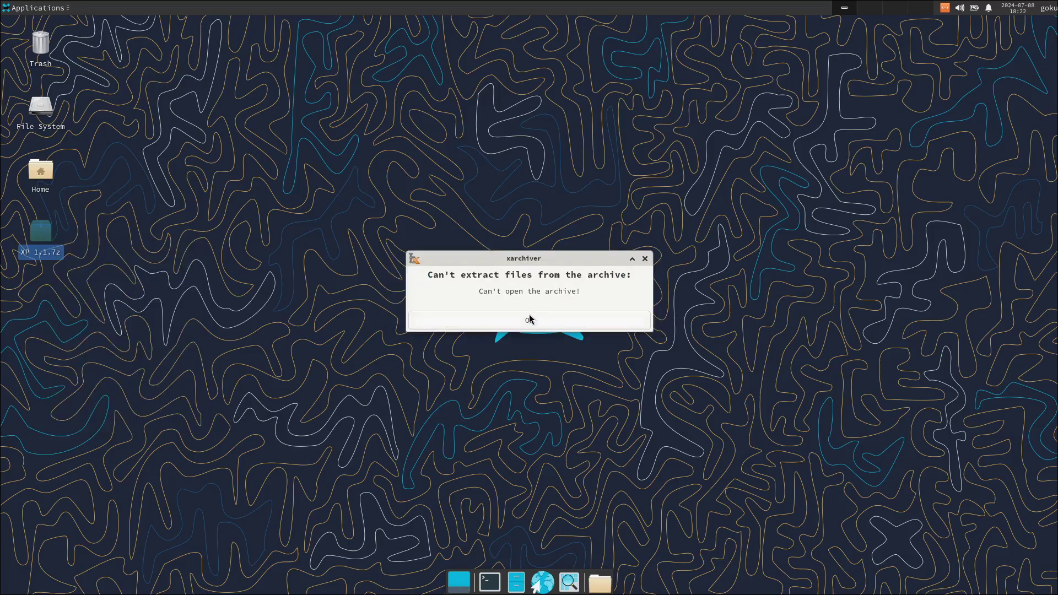
left_click(529, 315)
Install p7zip with sudo pacman -S p7zip, confirming with y, then close the terminal.
left_click(489, 581)
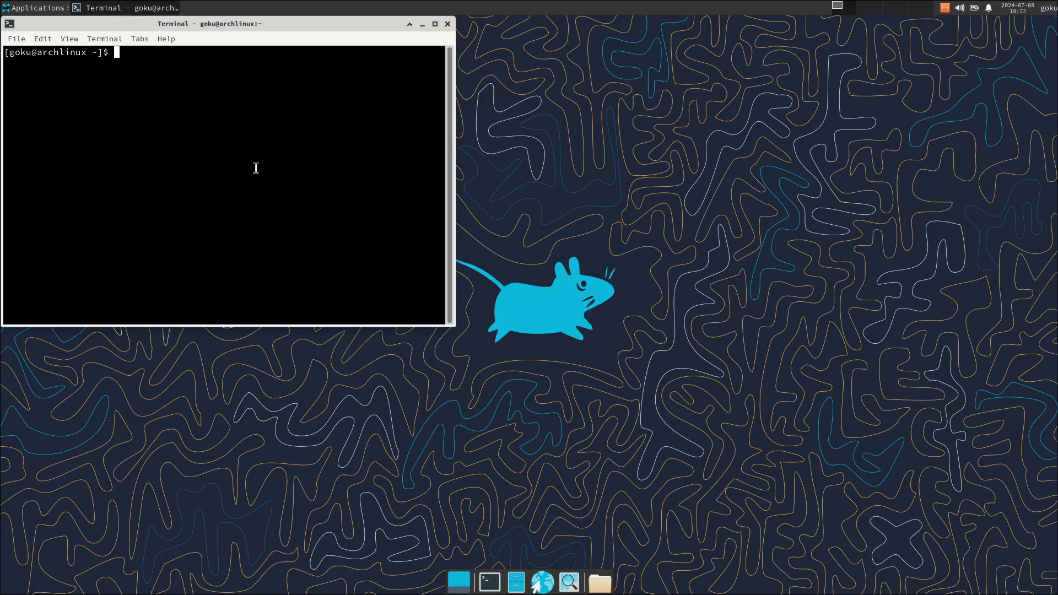
type("p")
key("BackSpace")
type("sudo pacman -S p7zip")
key("Return")
key("Return")
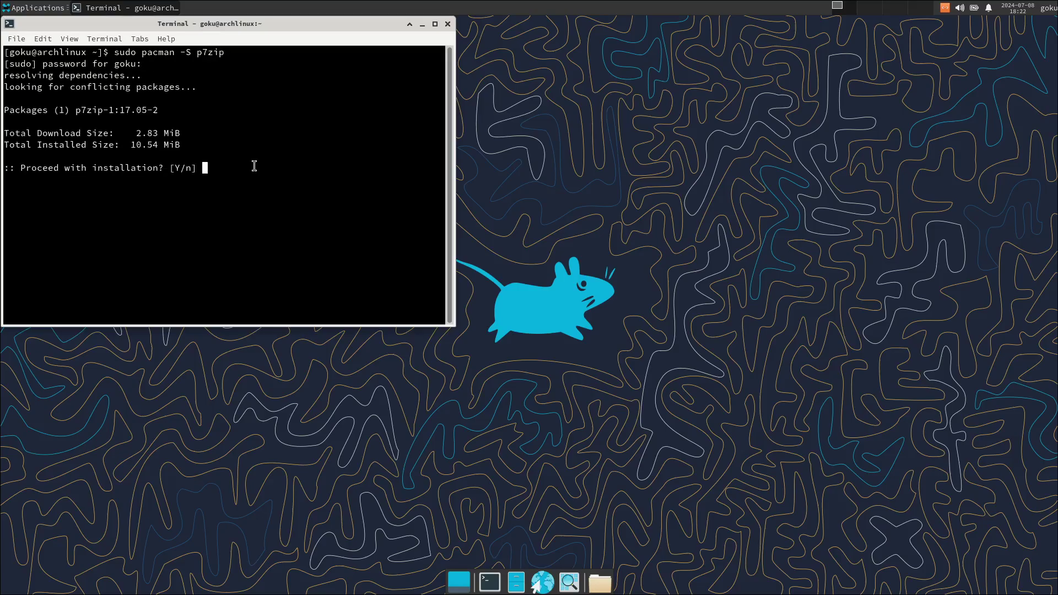
type("y")
key("Return")
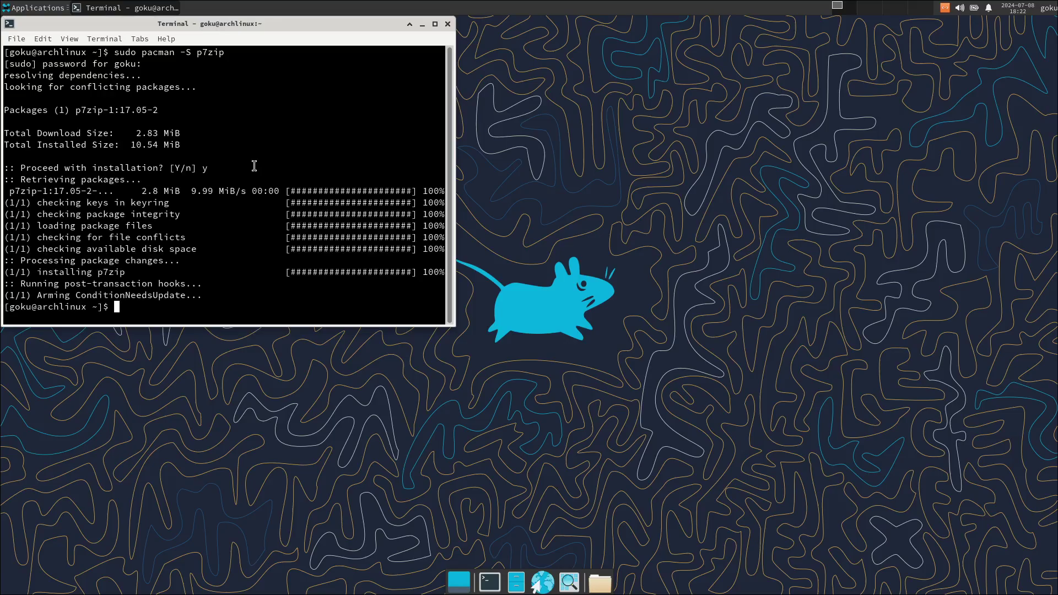
left_click(446, 23)
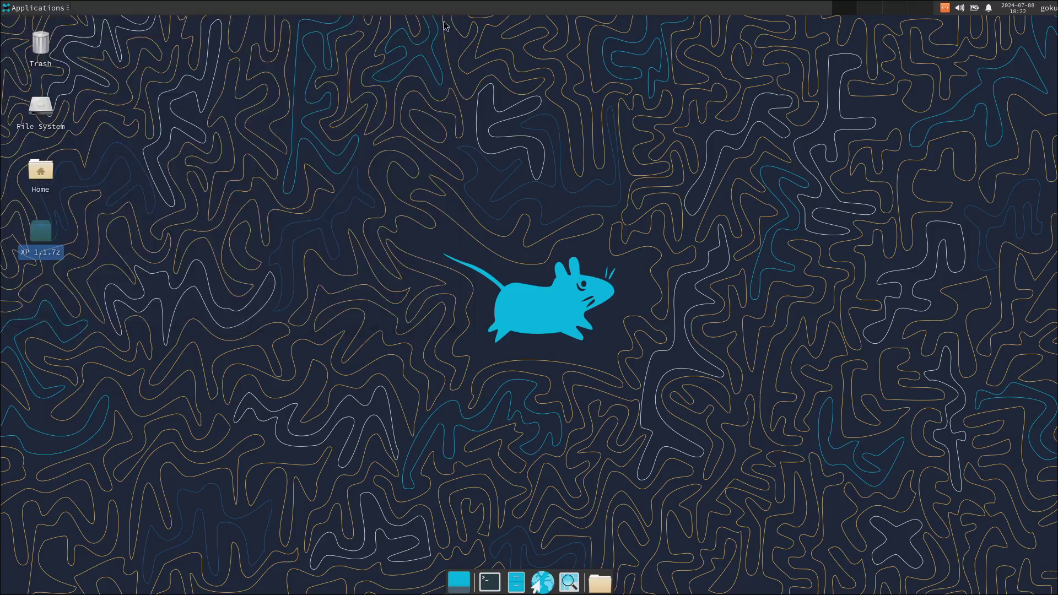
Extract XP 1.1.7z here and open the resulting XP 1.1 folder.
right_click(41, 232)
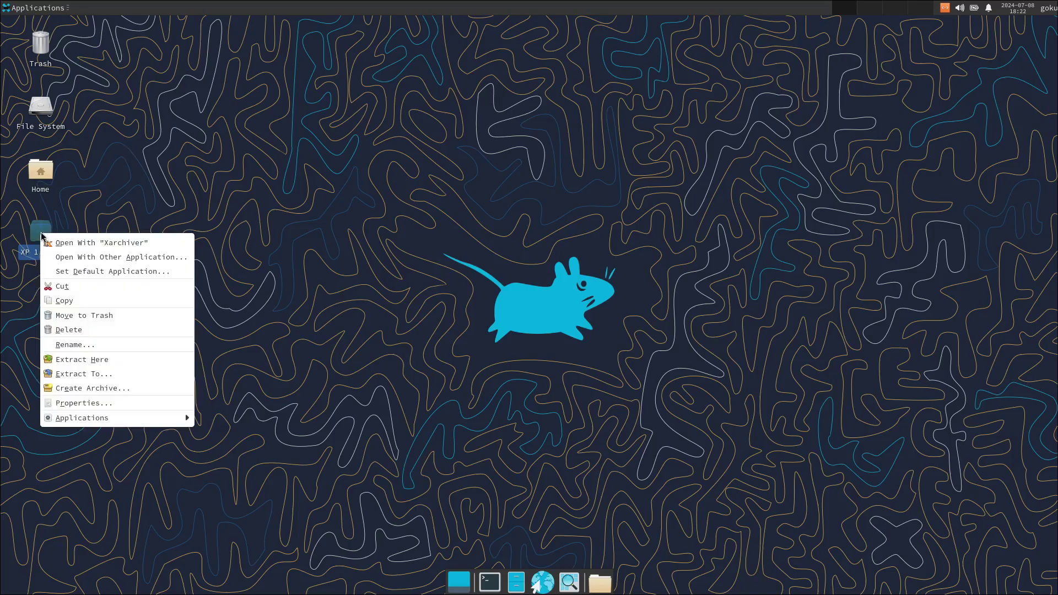
left_click(102, 355)
double_click(41, 298)
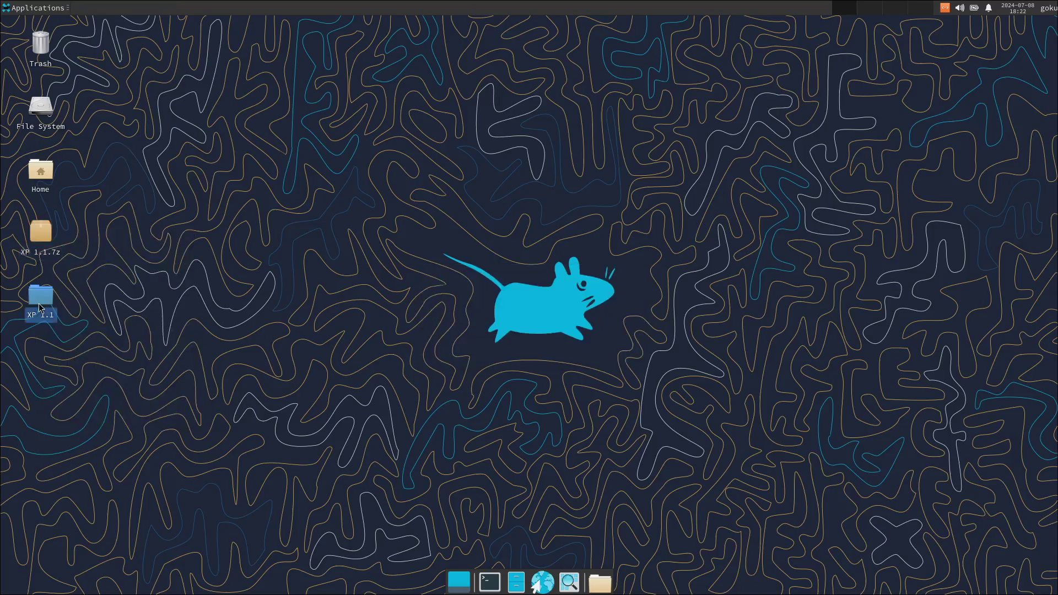
Read the README install instructions in Mousepad, then close it.
double_click(632, 240)
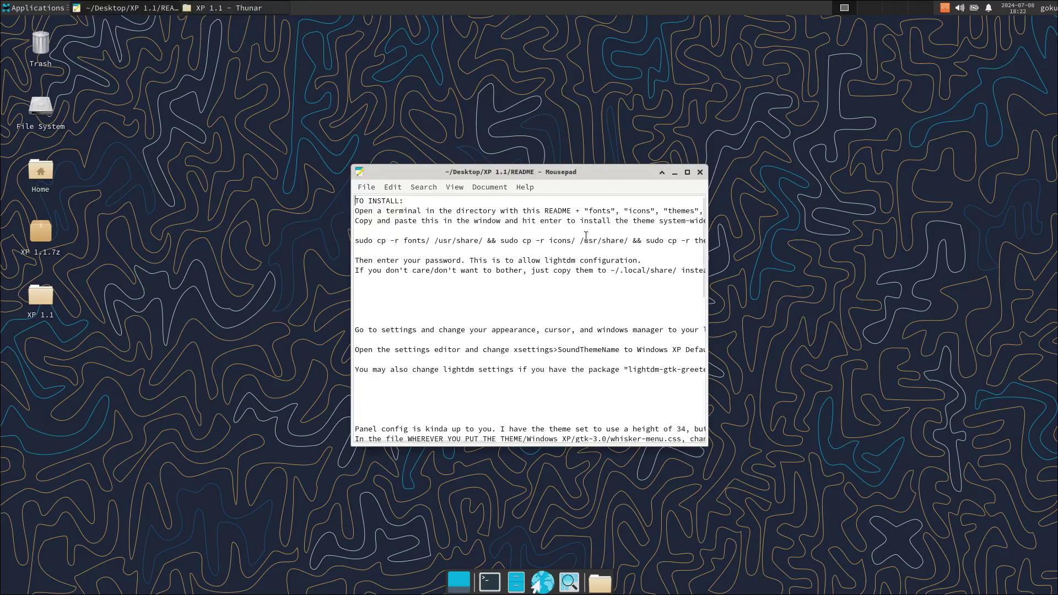
left_click_drag(492, 177, 200, 48)
left_click(407, 44)
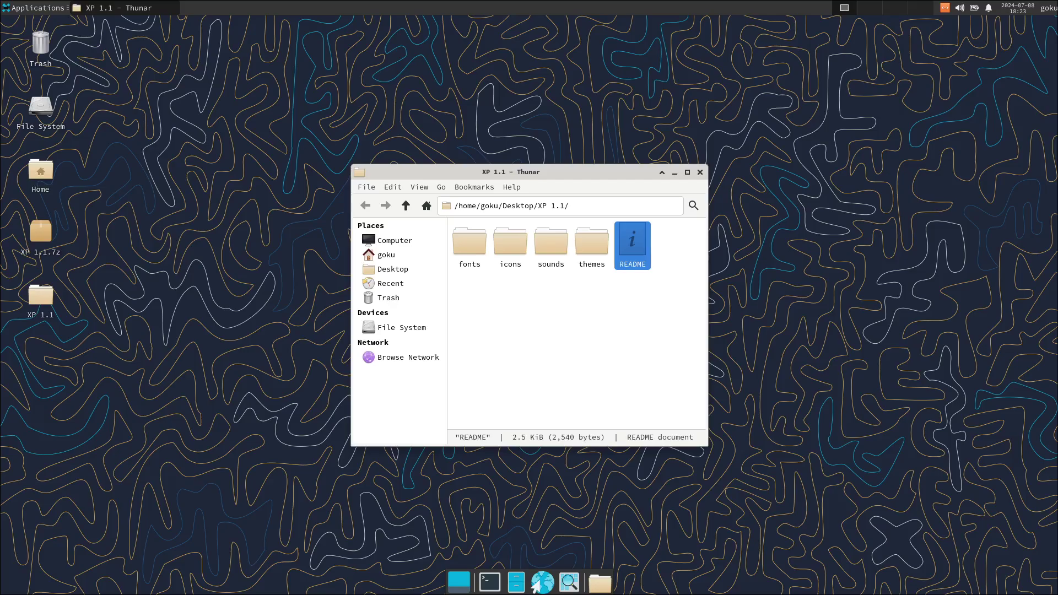
From a terminal in the XP 1.1 folder, run the pasted sudo cp command copying fonts, icons, themes, sounds to /usr/share.
left_click(554, 298)
right_click(553, 299)
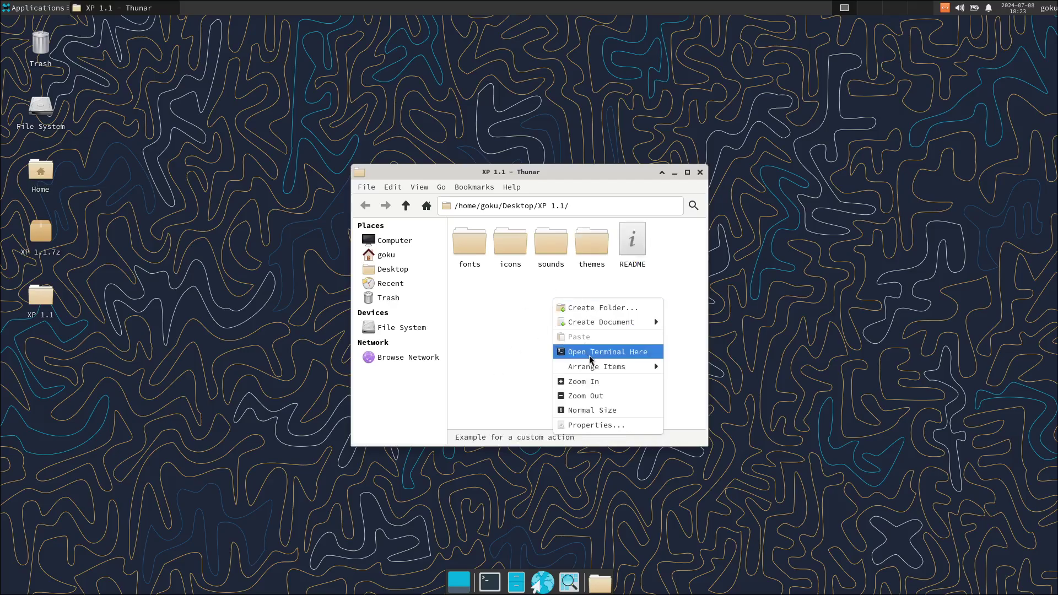
left_click(590, 355)
right_click(278, 127)
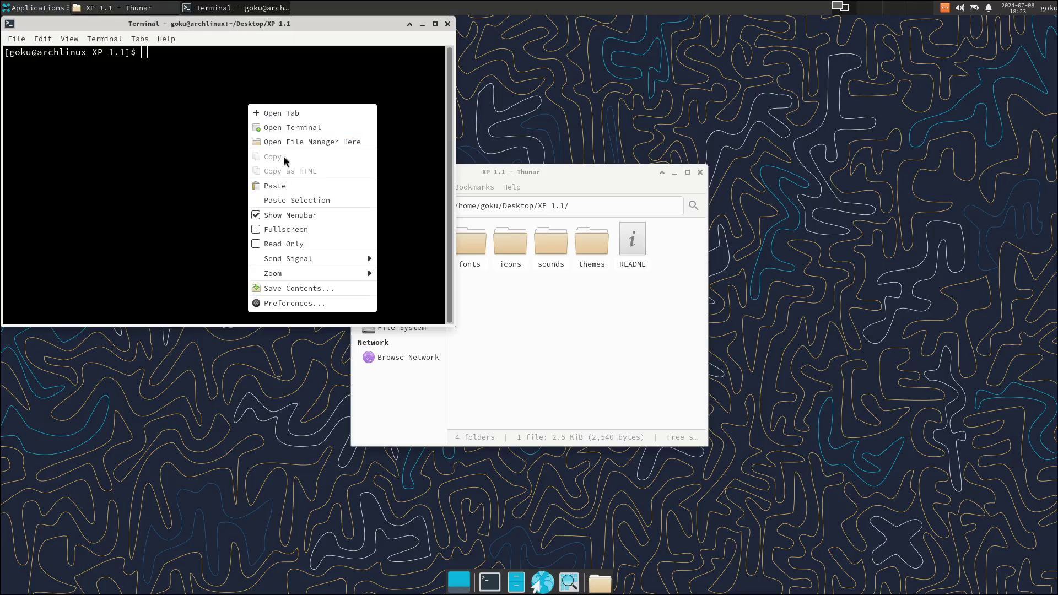
left_click(274, 184)
key("Return")
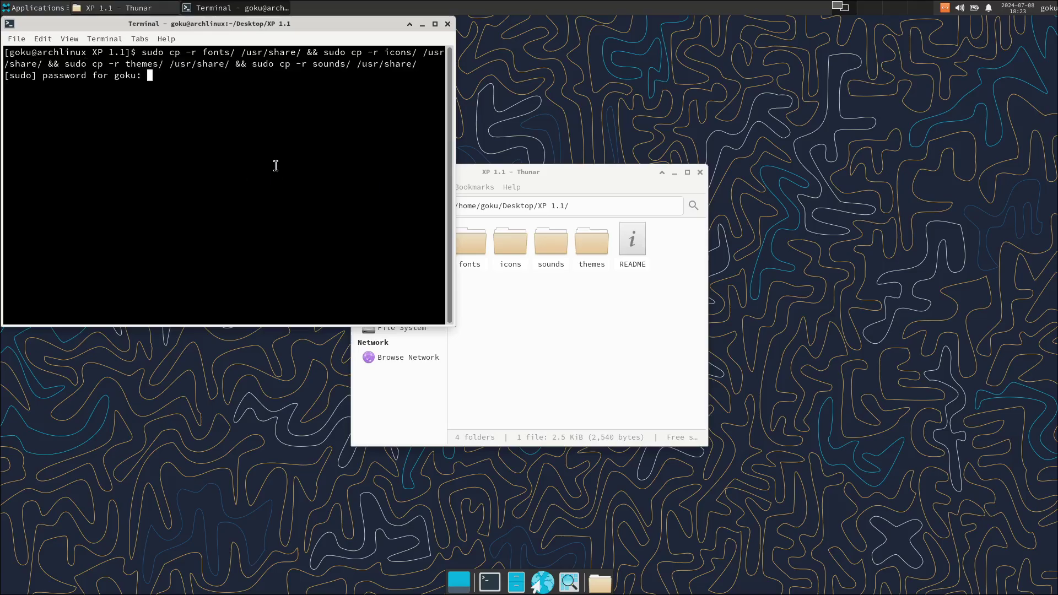
key("Return")
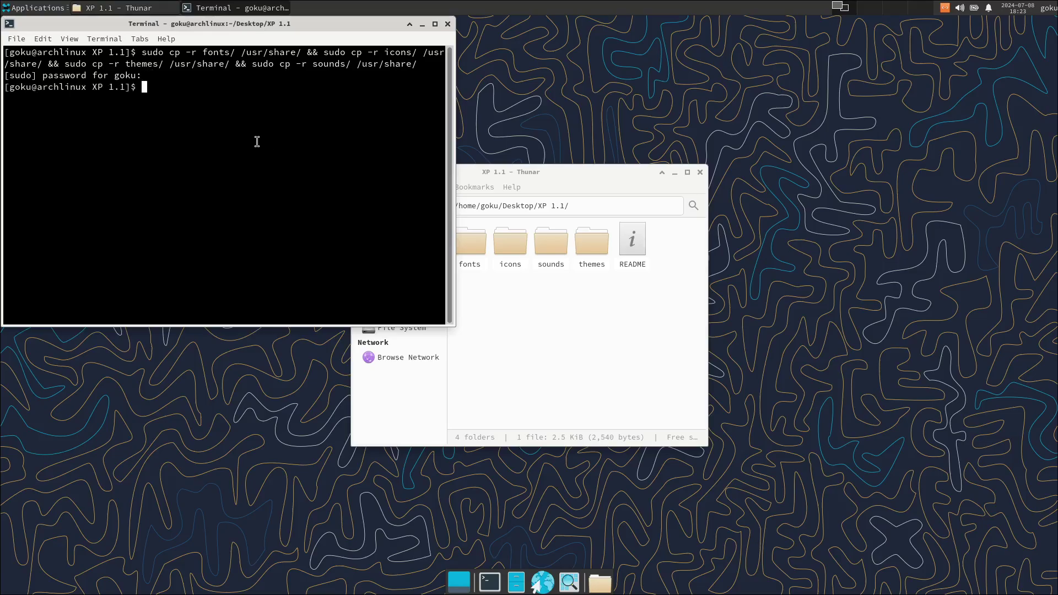
Reboot the machine with the reboot command.
type("best reboot")
key("BackSpace")
key("BackSpace")
key("BackSpace")
key("BackSpace")
key("BackSpace")
key("BackSpace")
key("BackSpace")
key("BackSpace")
key("BackSpace")
key("BackSpace")
key("BackSpace")
type("reboot")
key("Return")
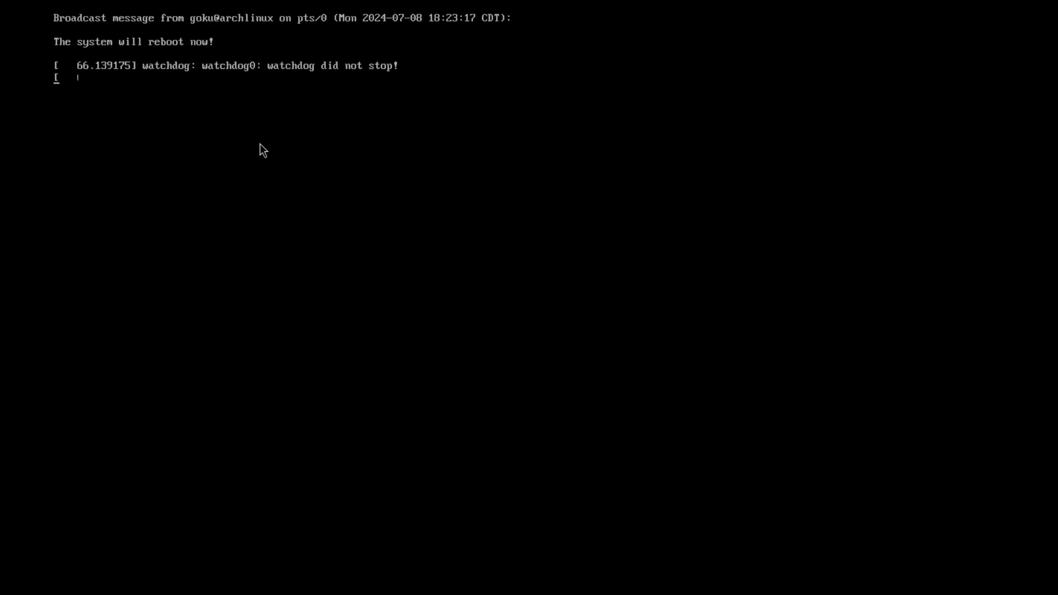
Boot Arch Linux from GRUB and log in at the LightDM greeter with the account password.
key("Return")
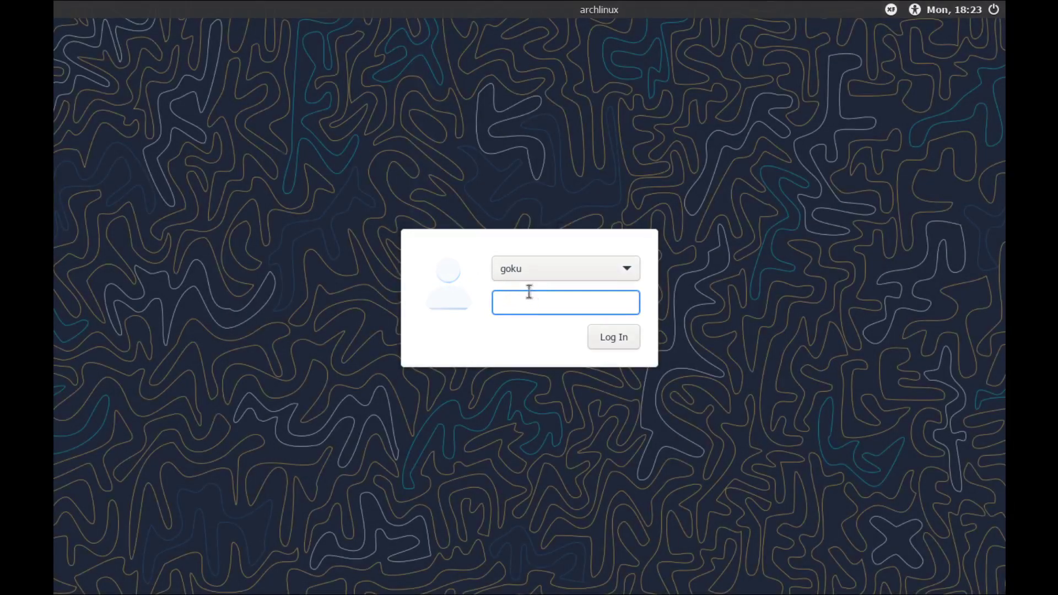
type("••")
key("Return")
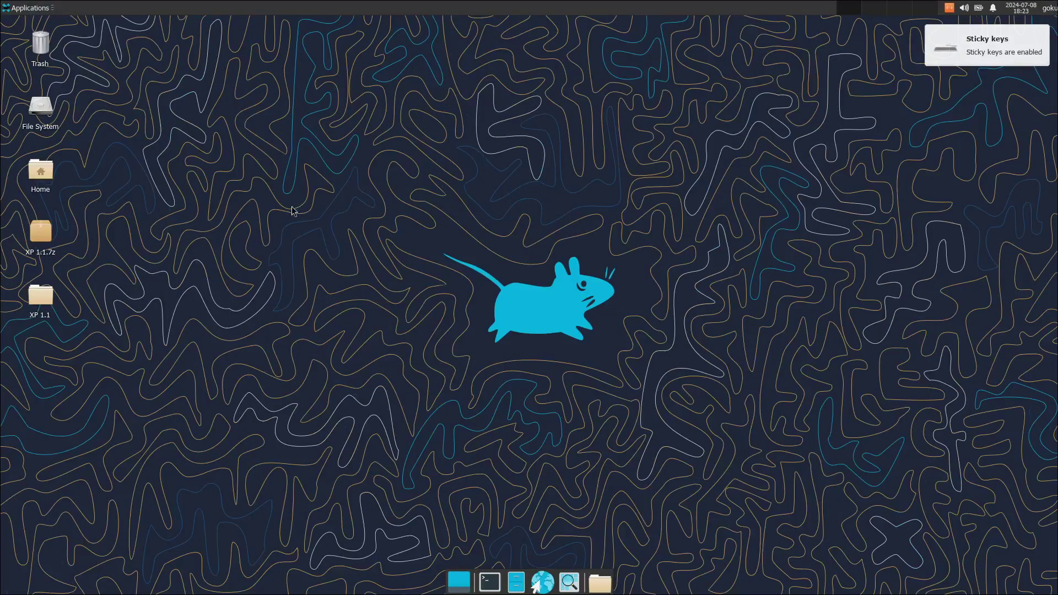
In Appearance, apply the Windows XP style with matching window-manager theme and the Windows XP icons.
left_click(28, 8)
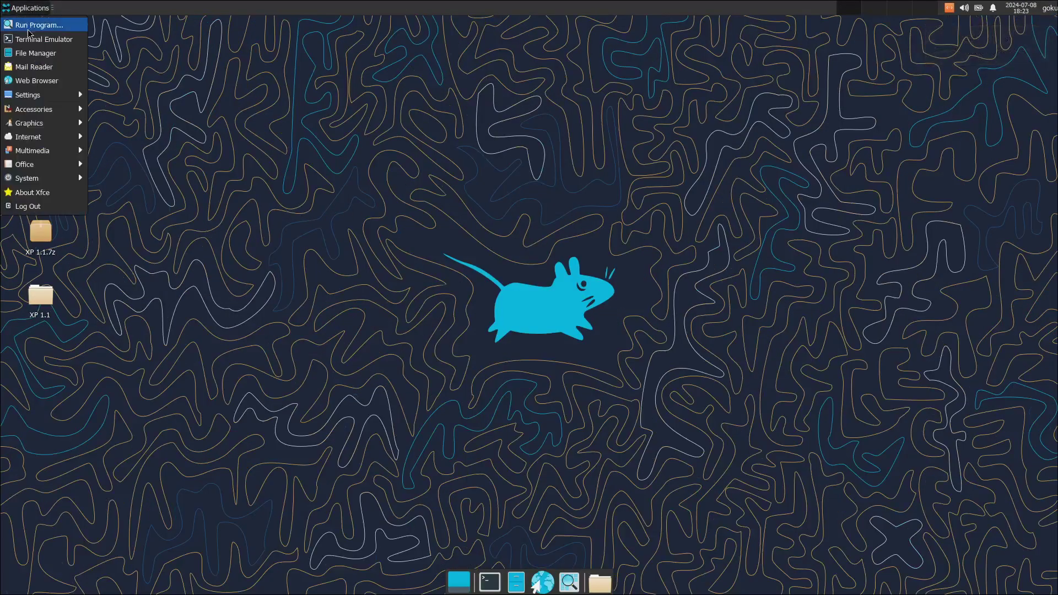
mouse_move(66, 95)
left_click(102, 93)
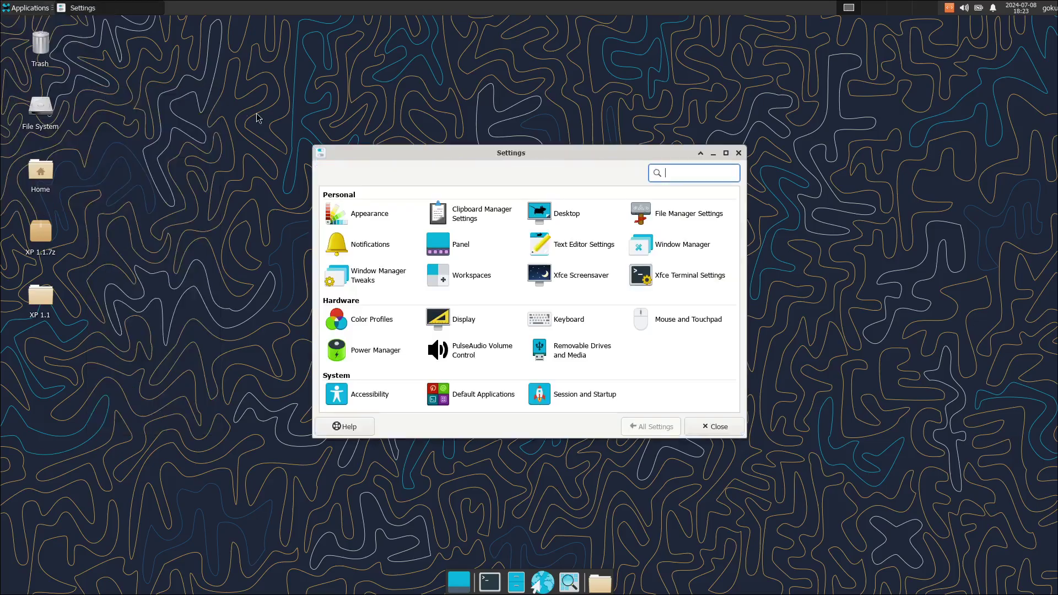
left_click(361, 215)
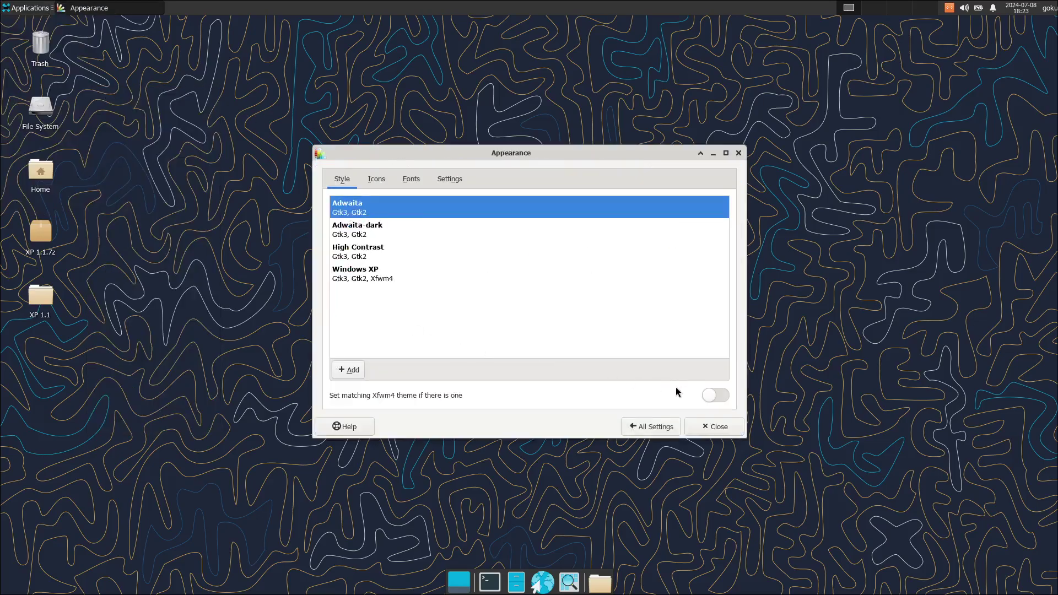
left_click(722, 395)
left_click(373, 274)
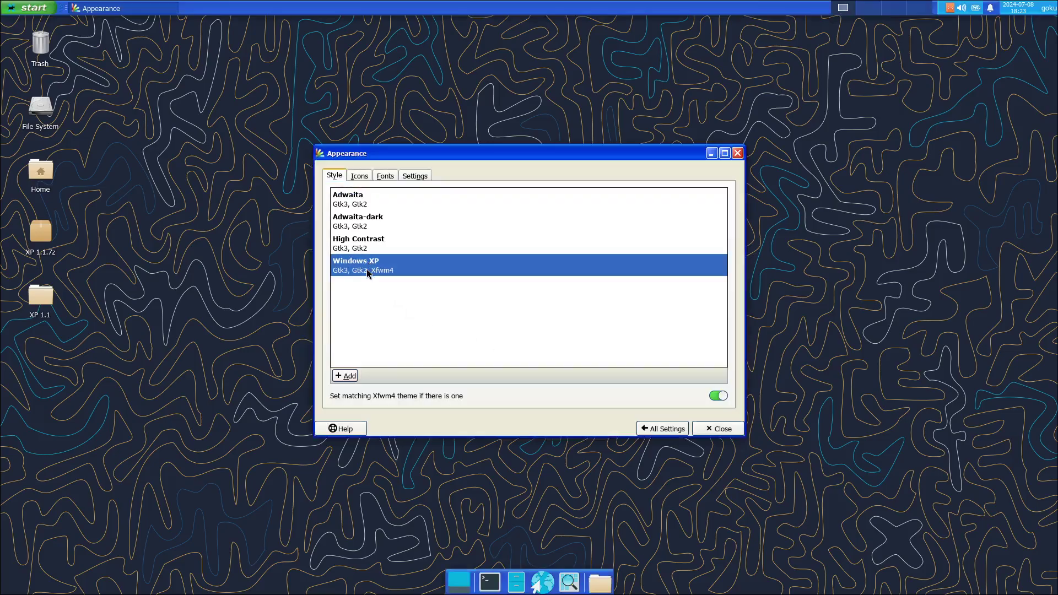
left_click(359, 174)
left_click(364, 248)
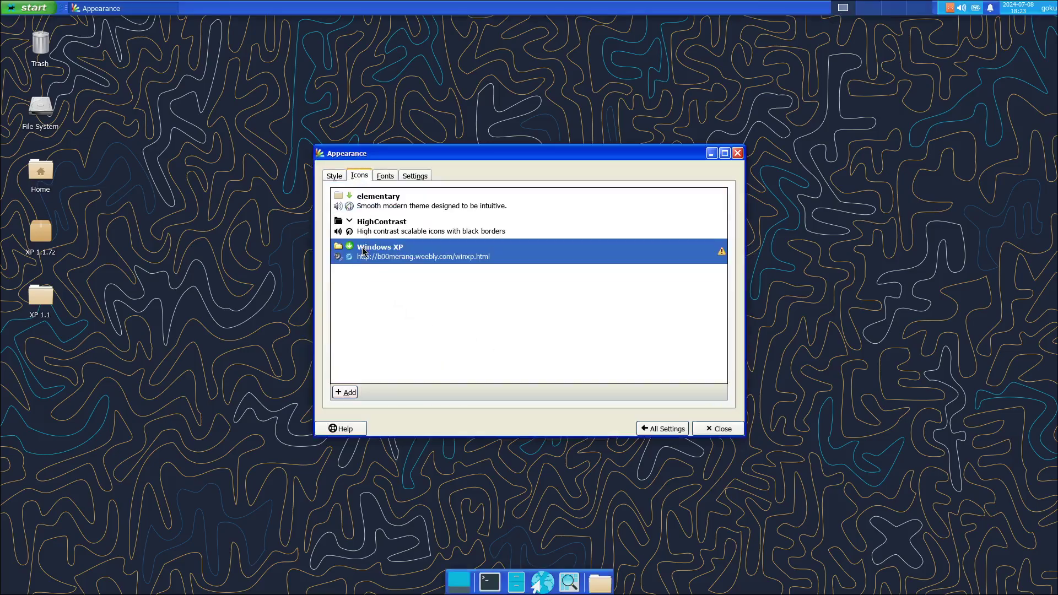
Set the default font to Tahoma Regular 9 and the monospace font to Lucida Console 10.
left_click(386, 177)
left_click(527, 207)
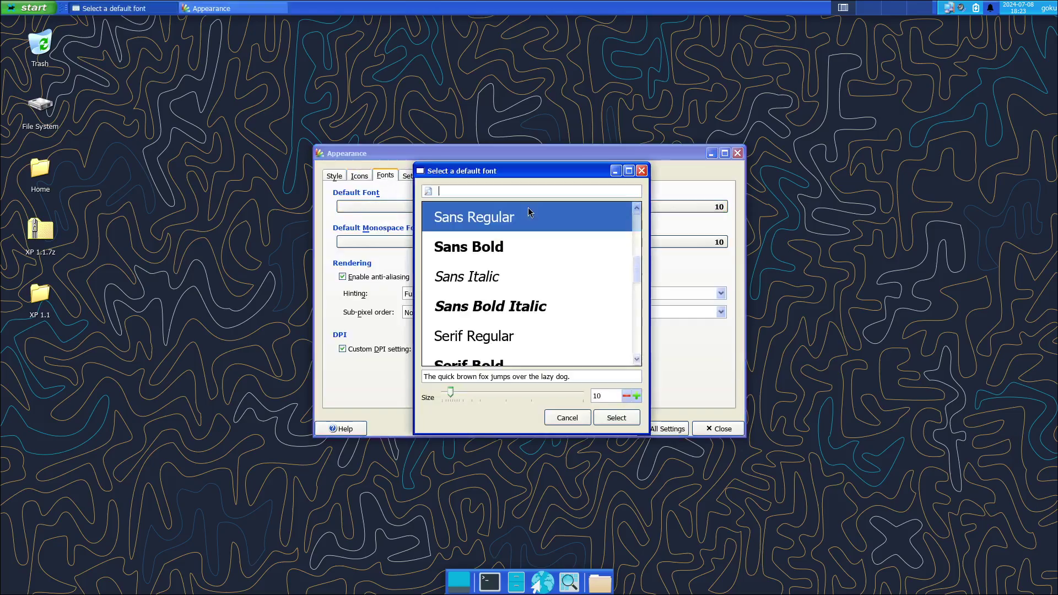
type("tah")
left_click(517, 221)
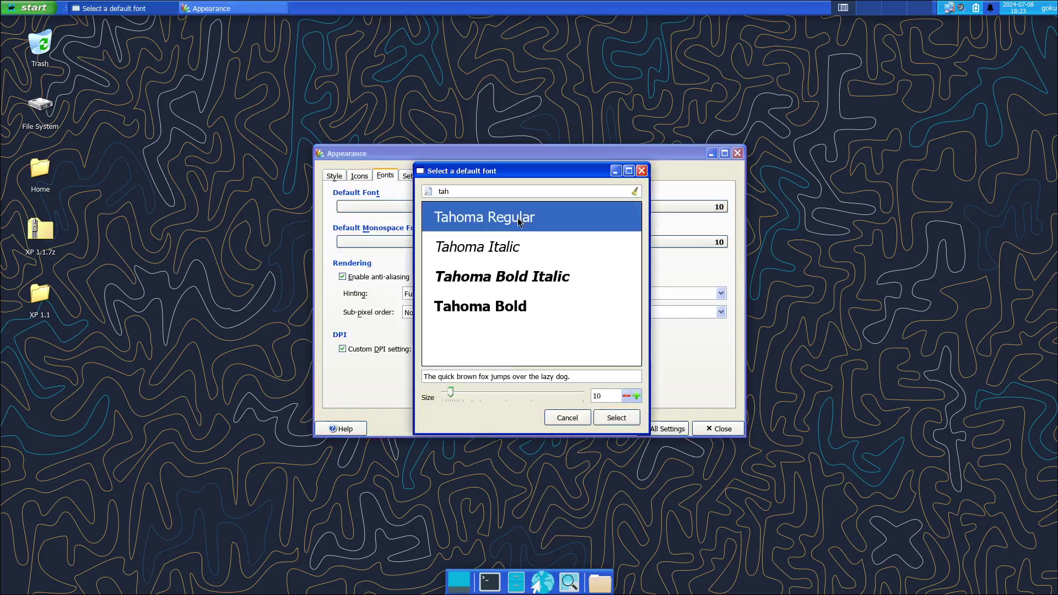
left_click(626, 396)
left_click(613, 417)
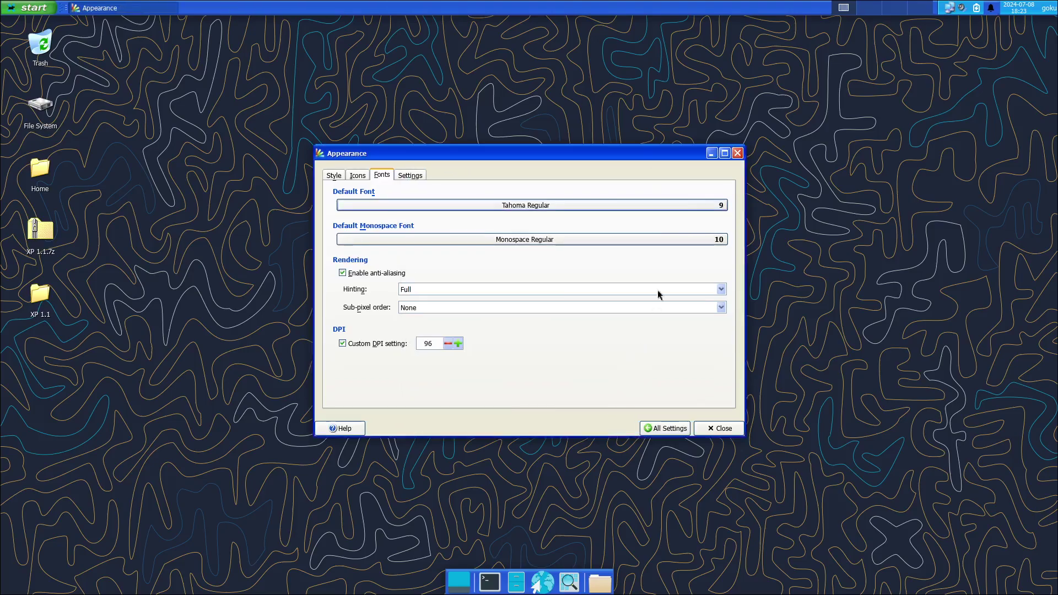
left_click(657, 240)
type("lu")
left_click(557, 222)
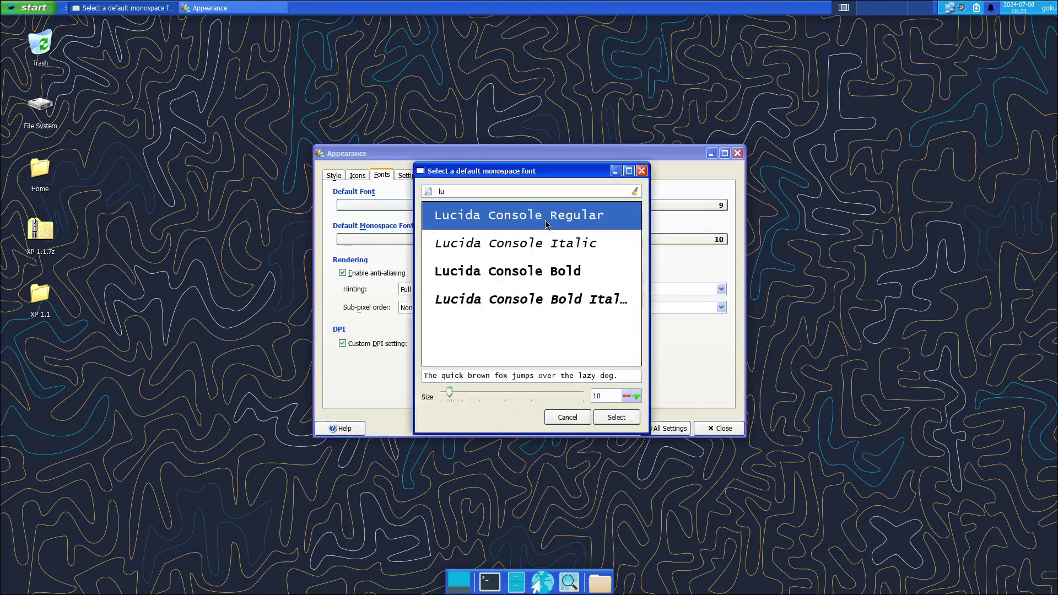
left_click(616, 417)
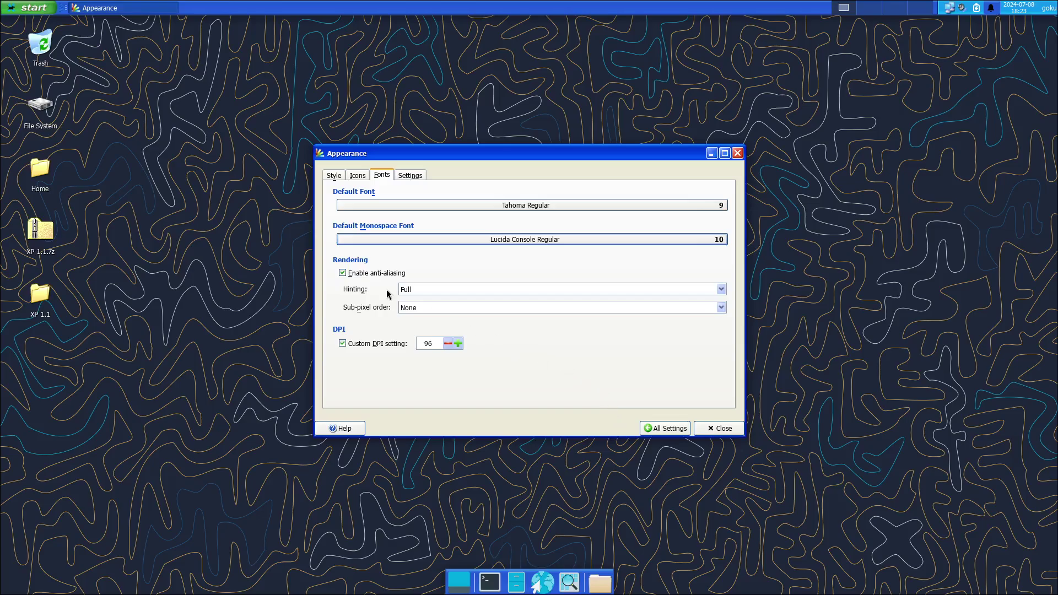
Set hinting to Slight and sub-pixel order to RGB, and turn off custom DPI.
left_click(418, 288)
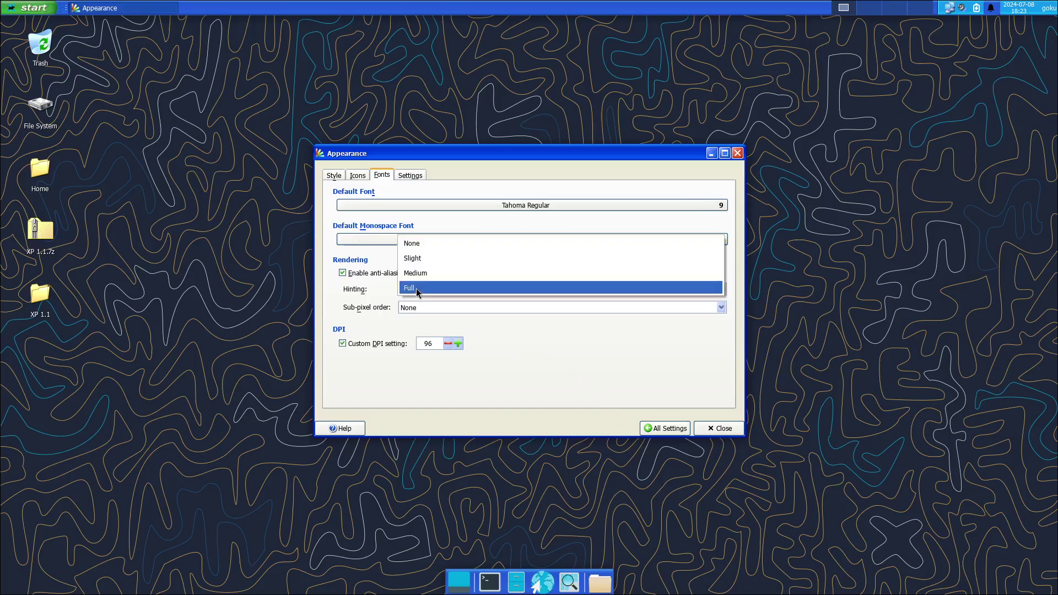
left_click(421, 253)
left_click(419, 306)
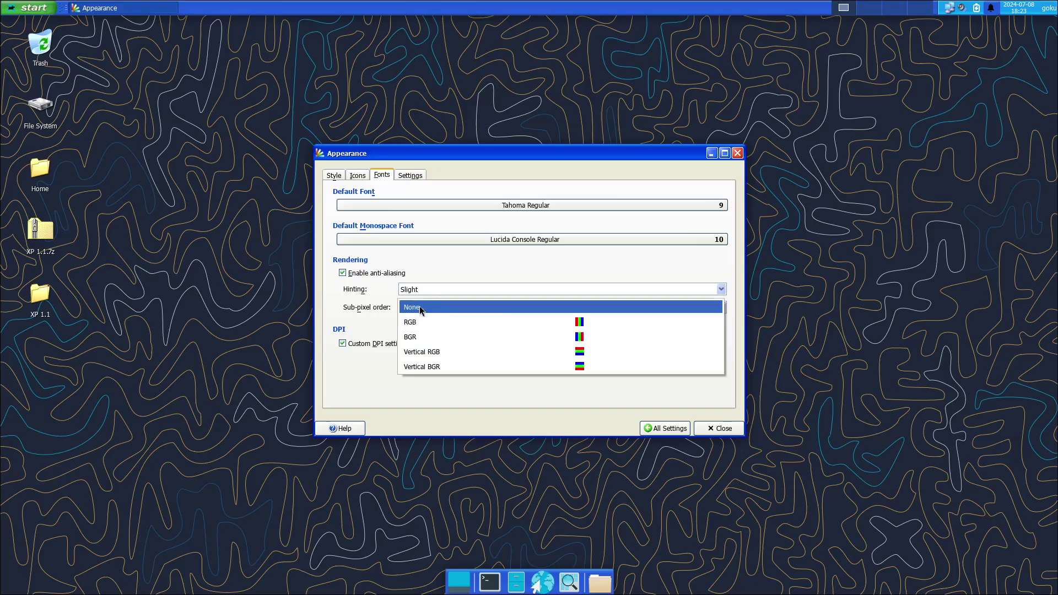
left_click(417, 322)
left_click(378, 346)
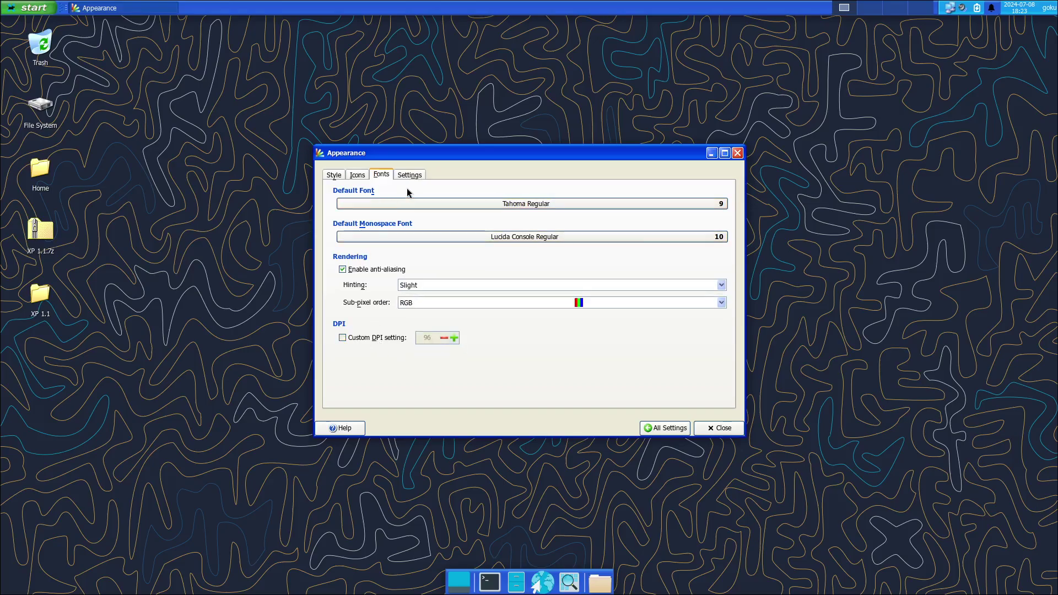
left_click(654, 428)
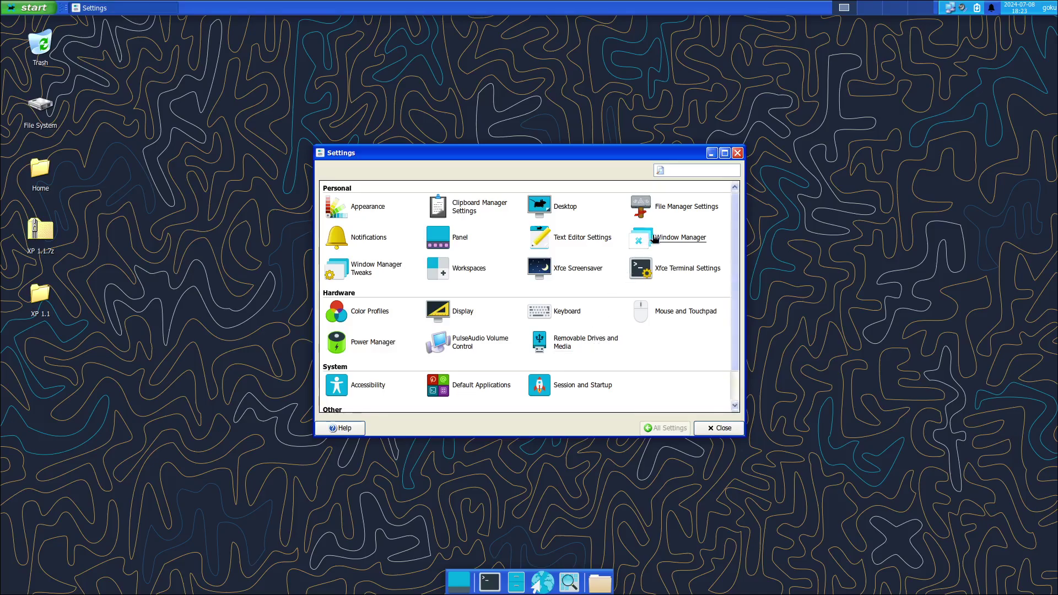
Set the window manager title font to Tahoma Regular 9.
left_click(636, 238)
left_click(587, 203)
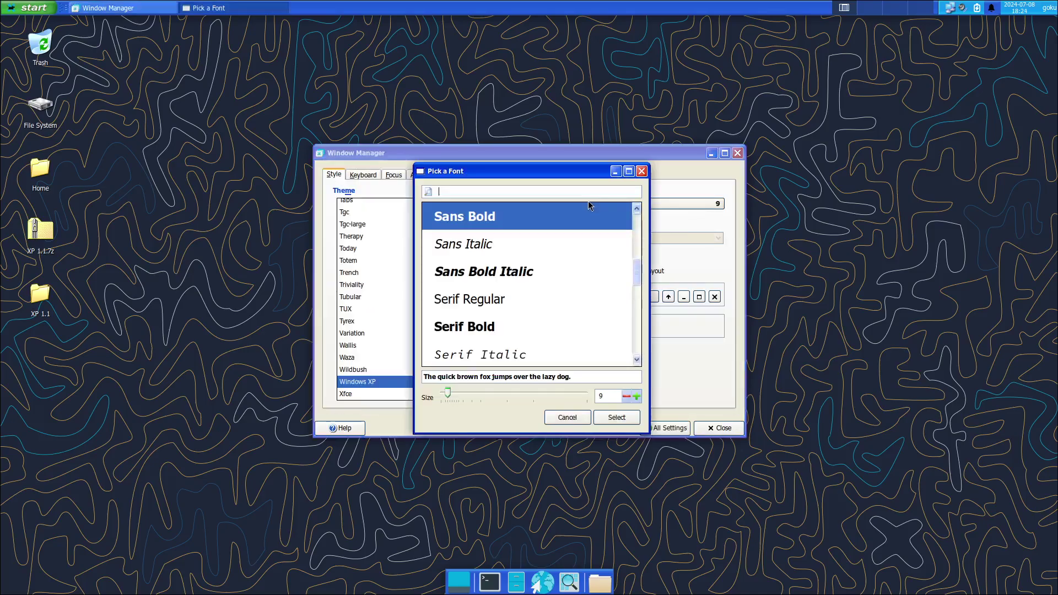
type("a")
key("BackSpace")
type("tah")
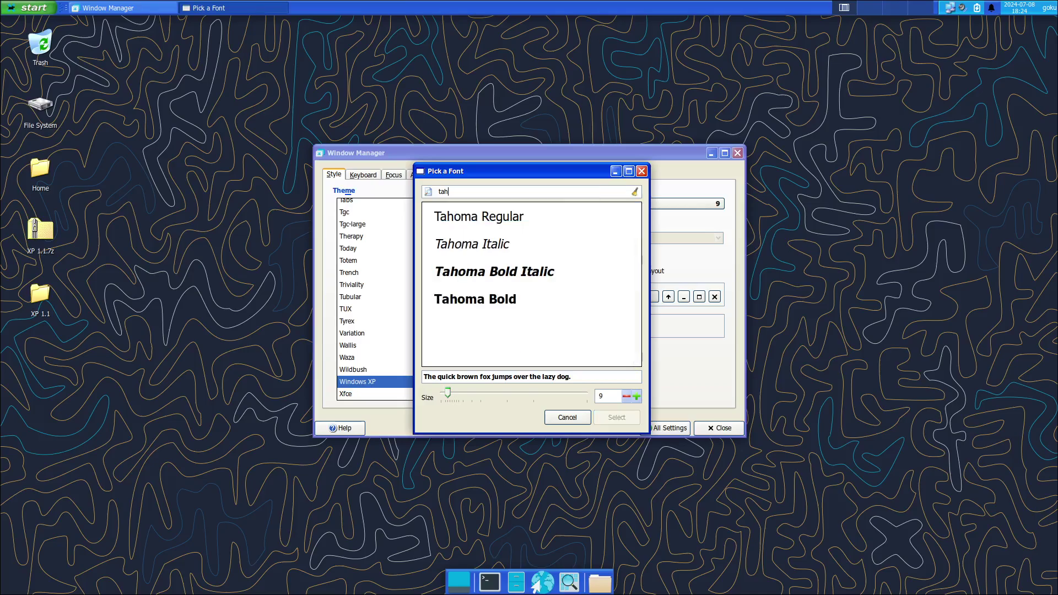
left_click(614, 417)
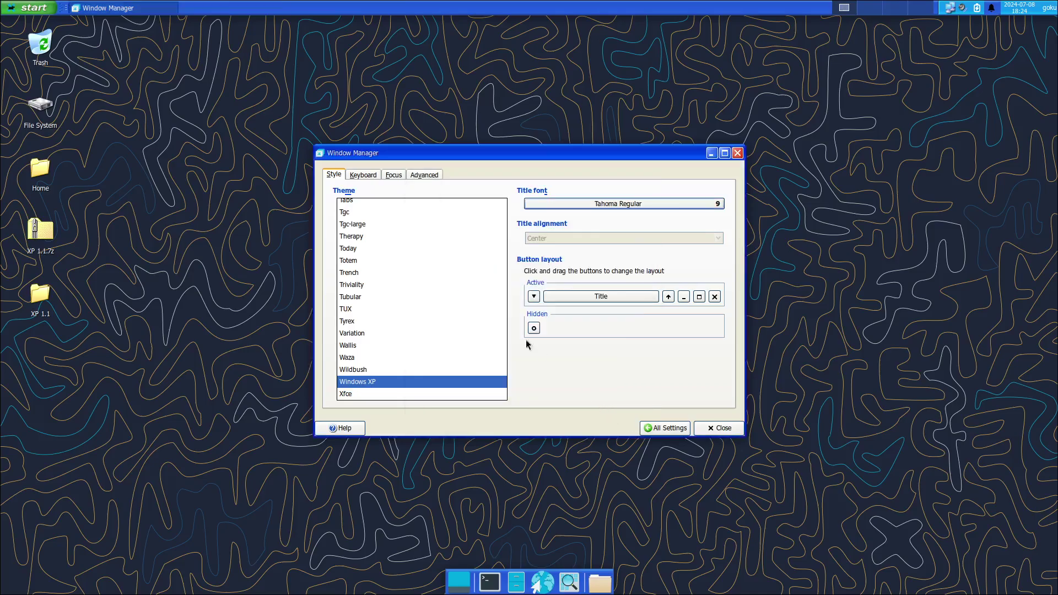
left_click(665, 427)
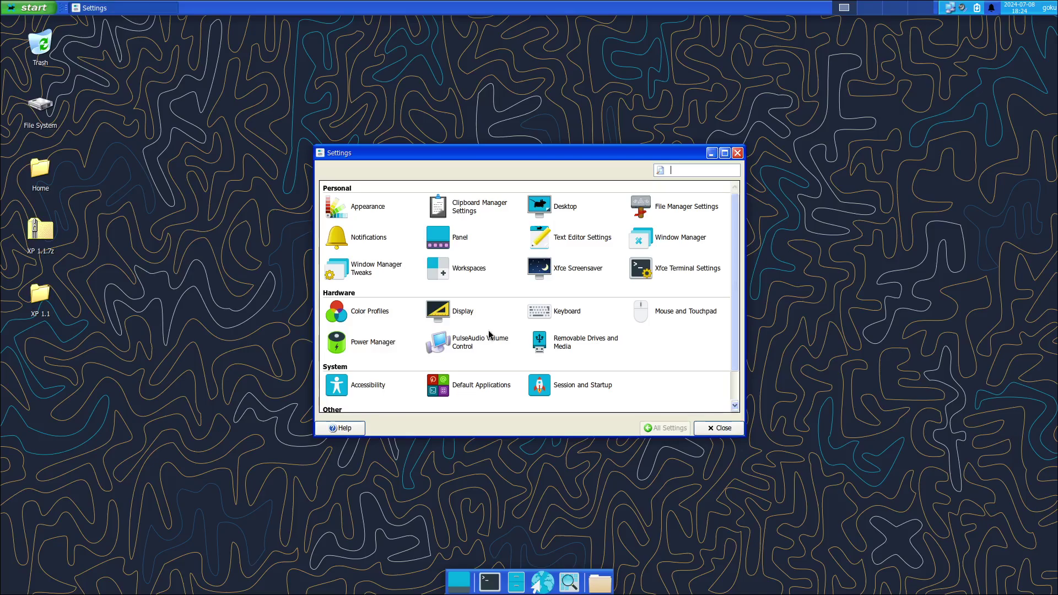
Switch the mouse cursor theme to Windows XP Standard.
left_click(640, 312)
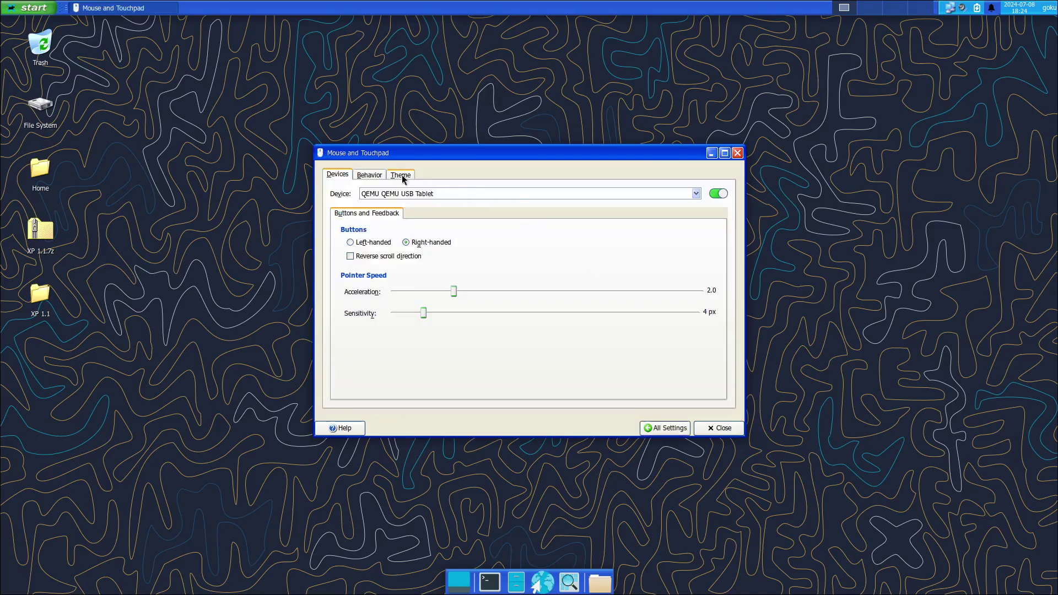
left_click(401, 174)
left_click(413, 234)
left_click(683, 428)
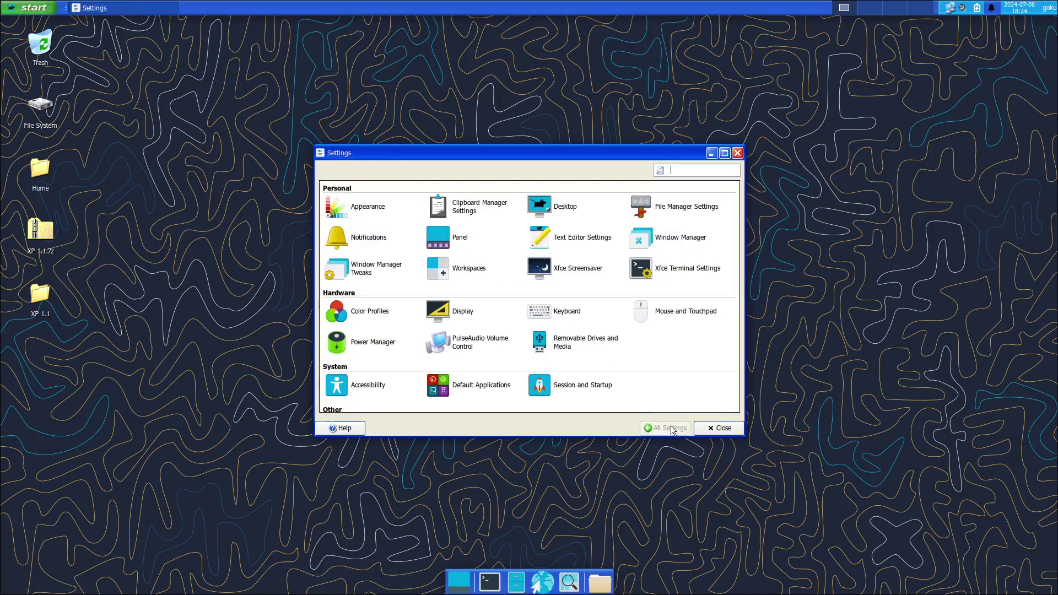
scroll(414, 292, "down", 2)
Change the xsettings SoundThemeName value to 'Windows XP Default' by pasting the copied name.
left_click(369, 387)
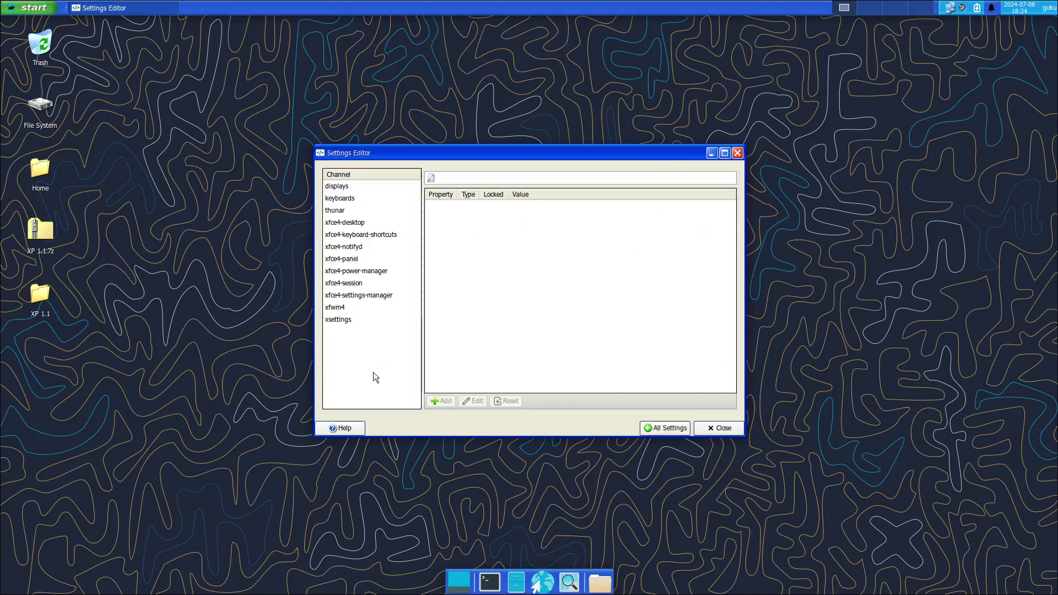
left_click(351, 319)
scroll(474, 307, "down", 4)
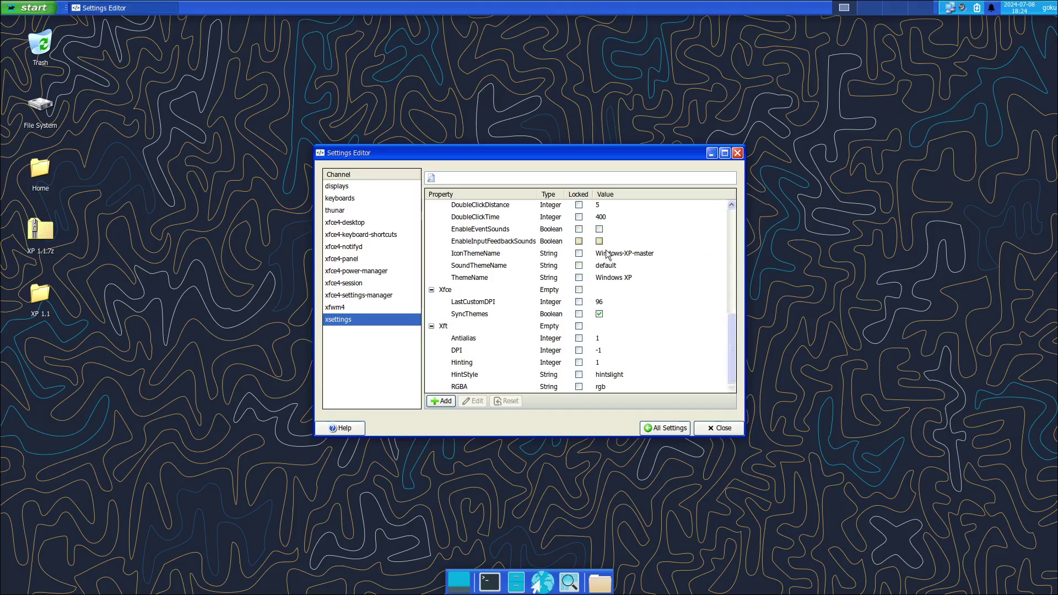
left_click(615, 265)
type("Windows XP Default")
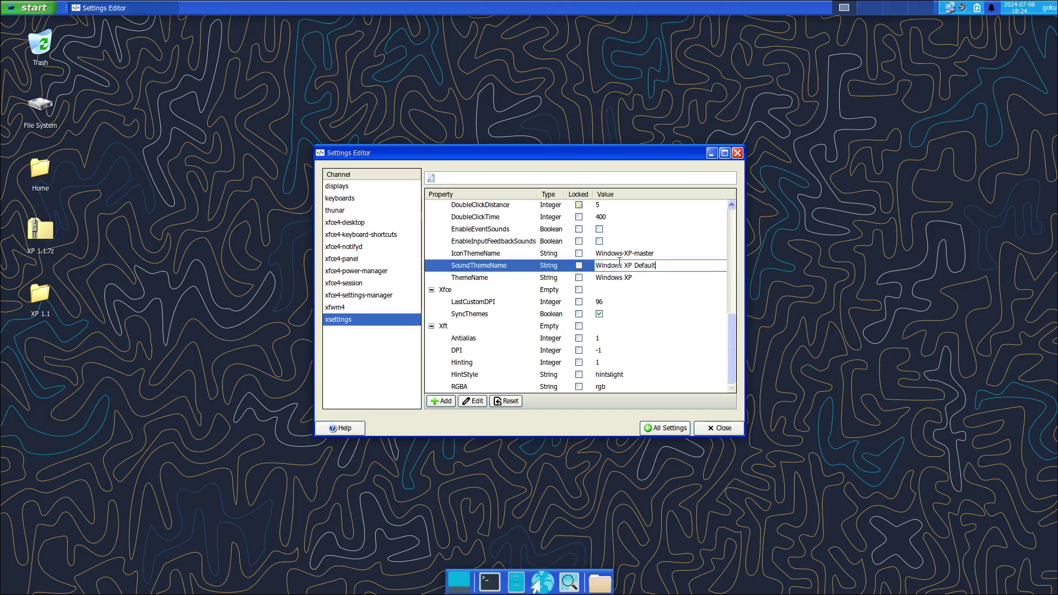
key("Return")
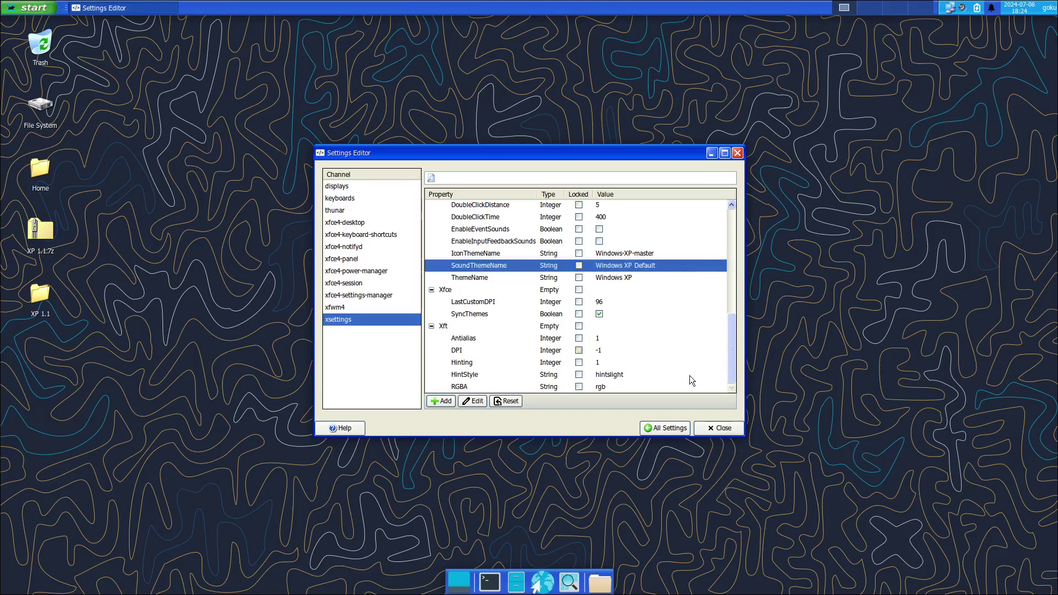
left_click(670, 427)
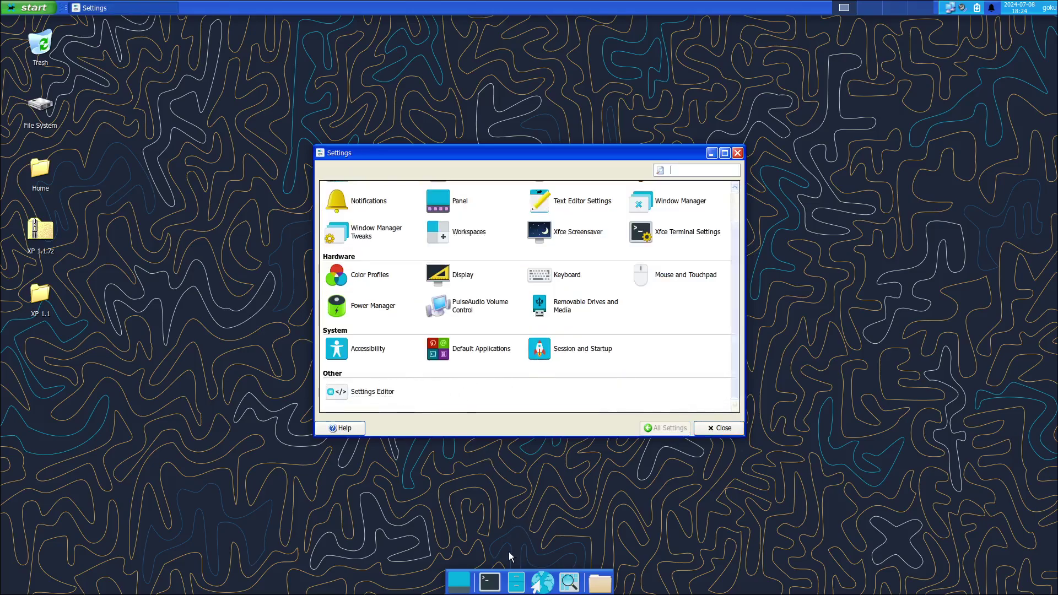
Set the Xfce Terminal font to Less Perfect DOS VGA Regular size 11 in Preferences > Appearance.
left_click(490, 582)
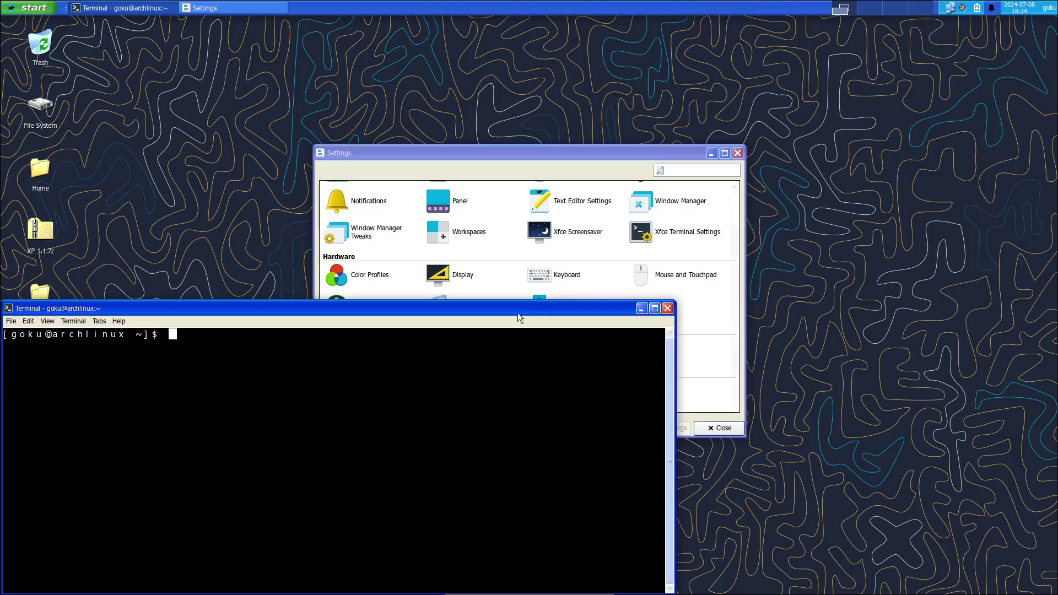
left_click_drag(171, 311, 394, 119)
left_click(298, 129)
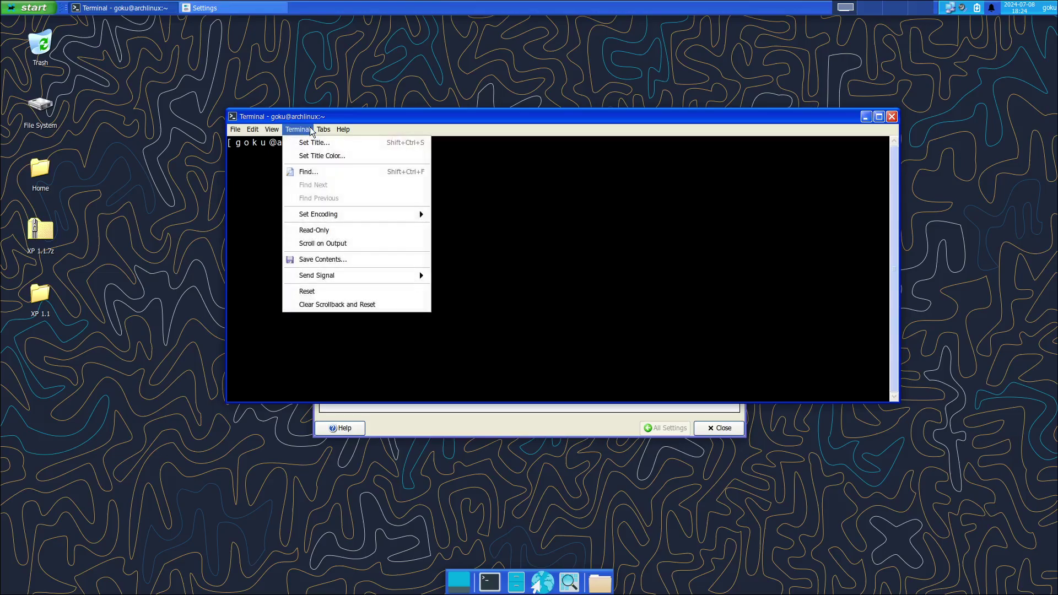
mouse_move(267, 129)
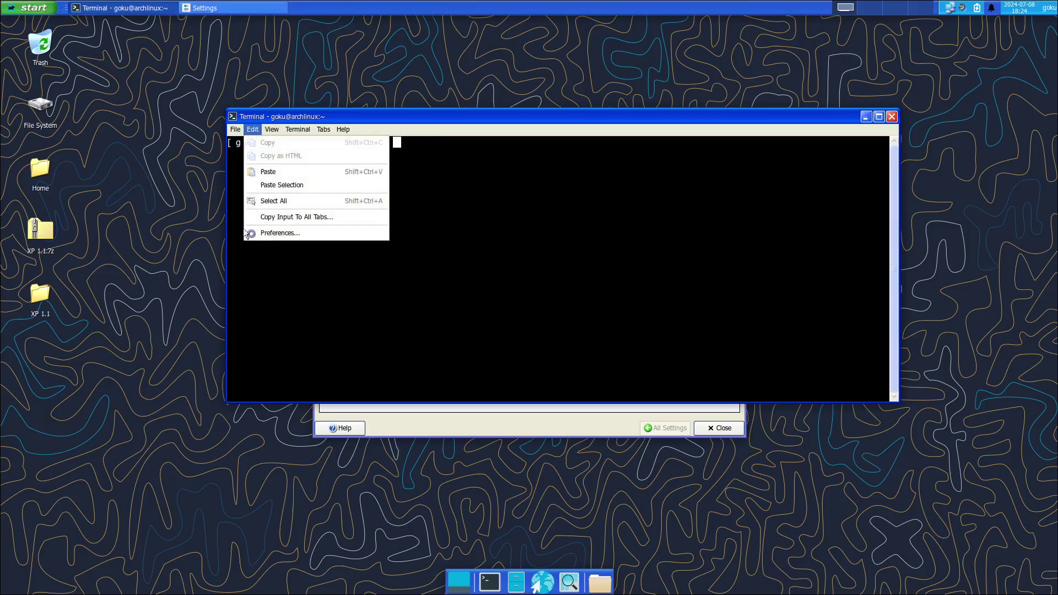
left_click(266, 230)
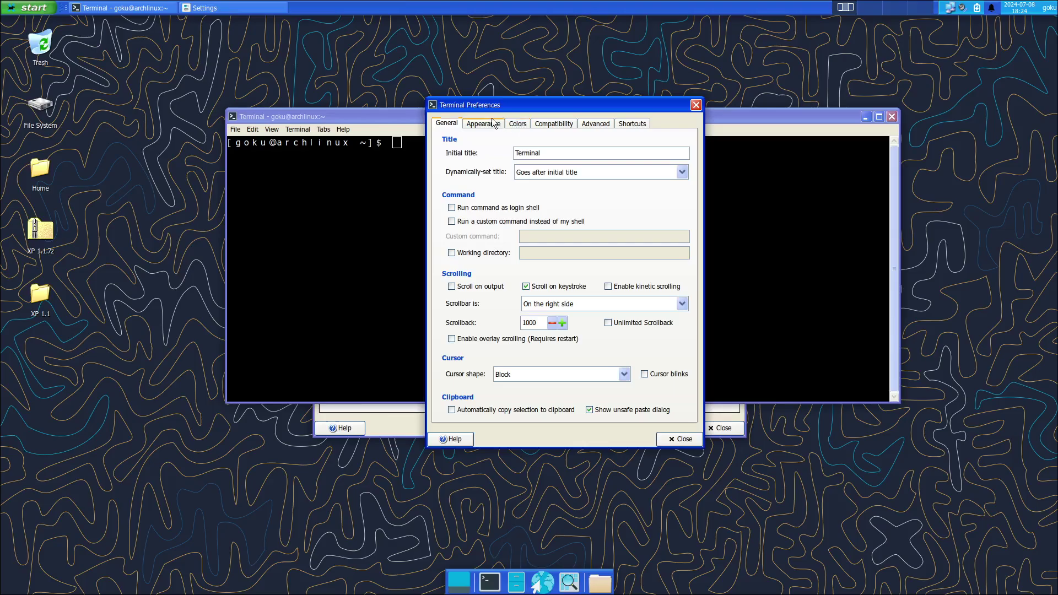
left_click(487, 123)
left_click(541, 153)
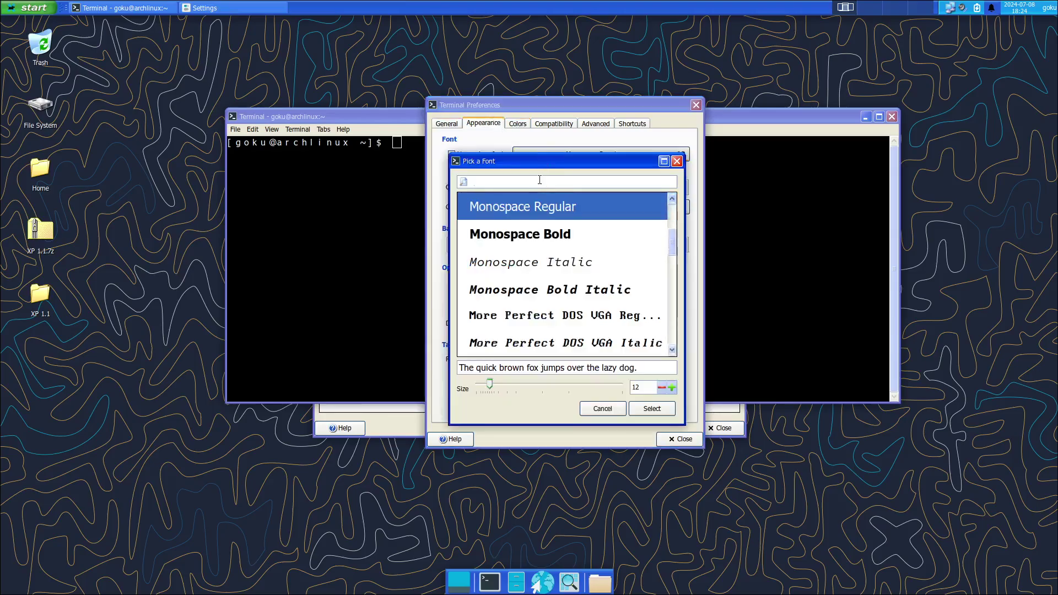
type("less")
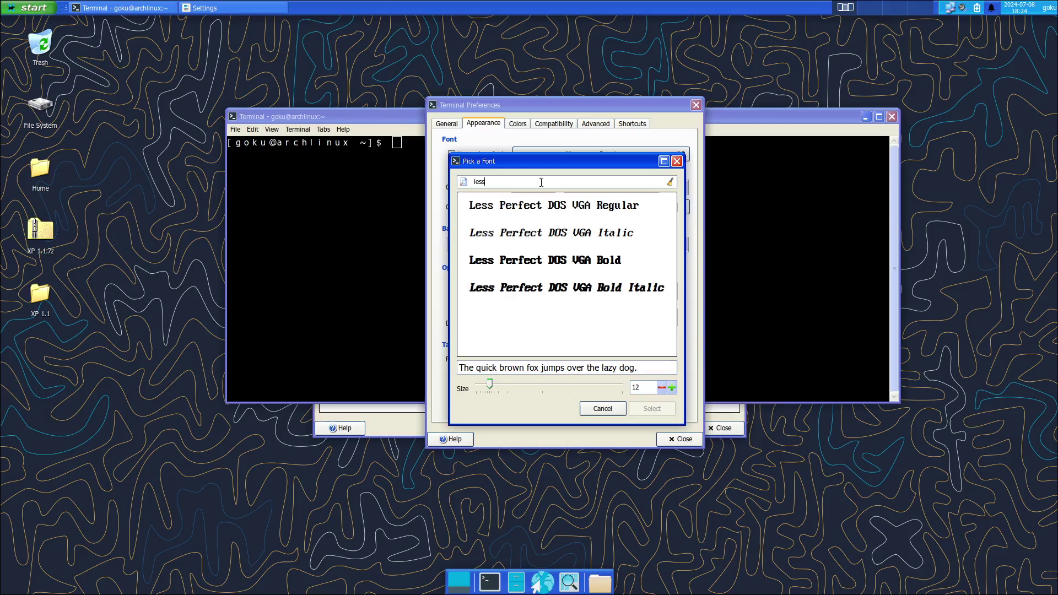
left_click(660, 388)
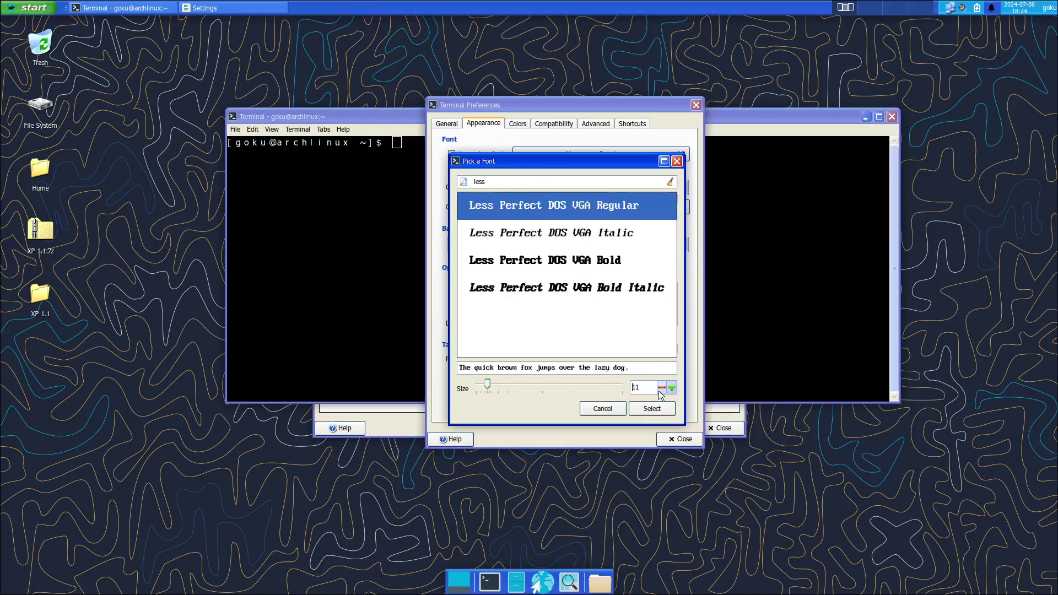
left_click(650, 408)
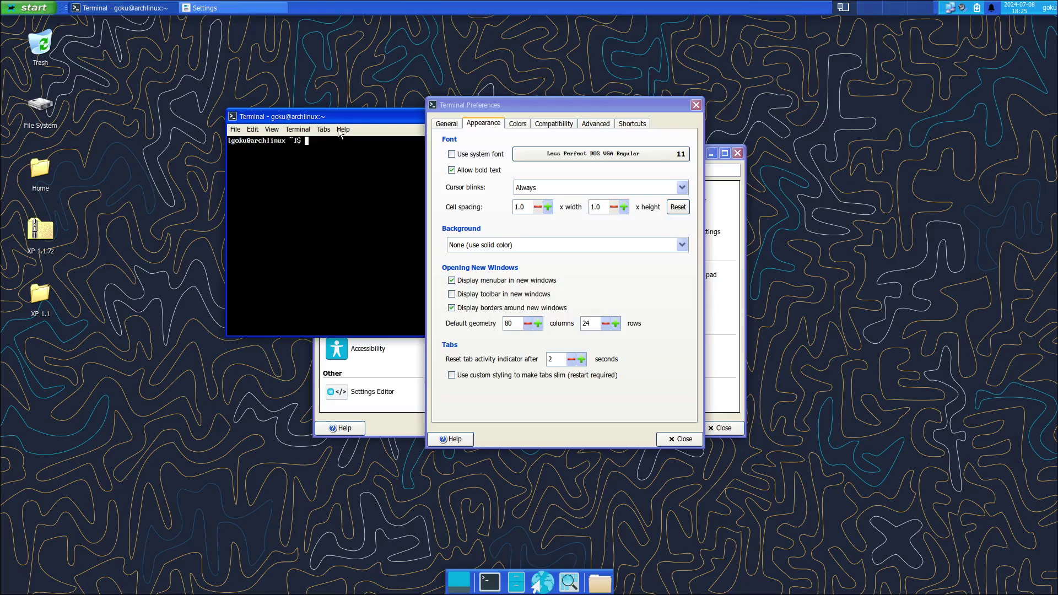
left_click_drag(333, 117, 165, 101)
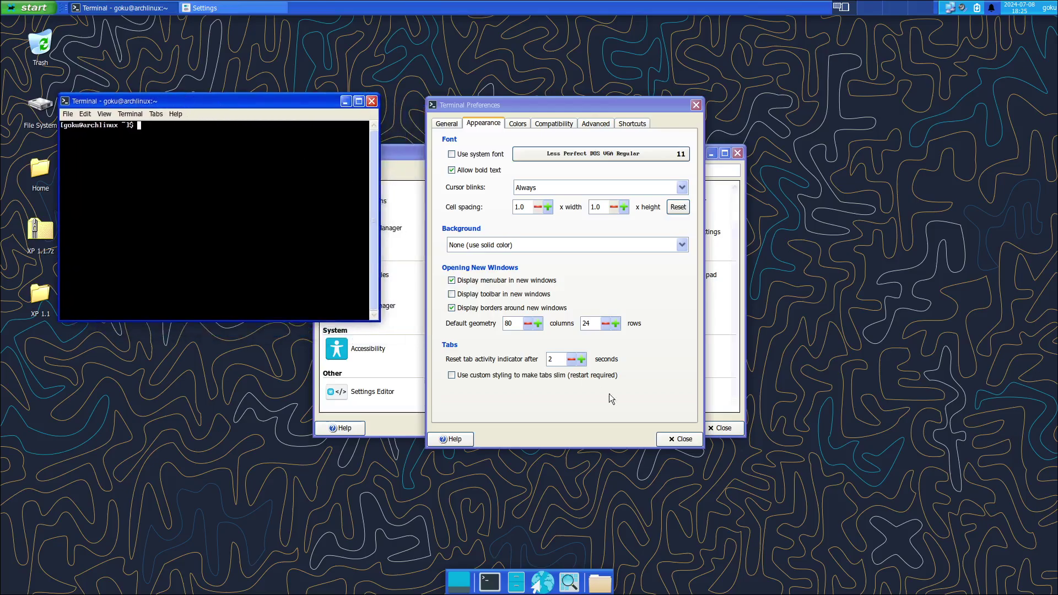
left_click(679, 439)
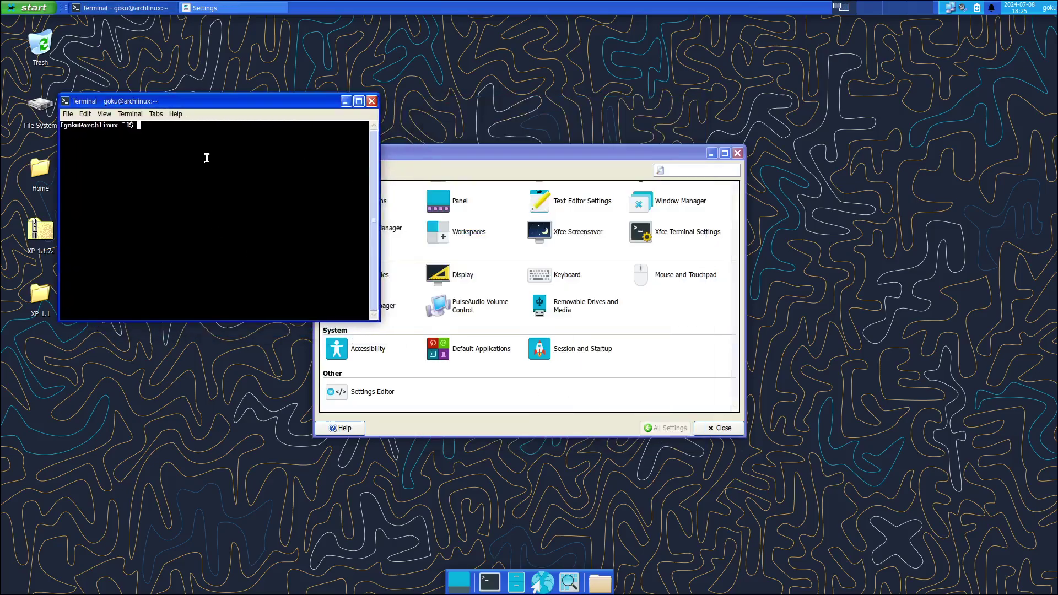
Install lightdm-gtk-greeter-settings with sudo pacman -S, confirming with y.
type("sudo pacman -S")
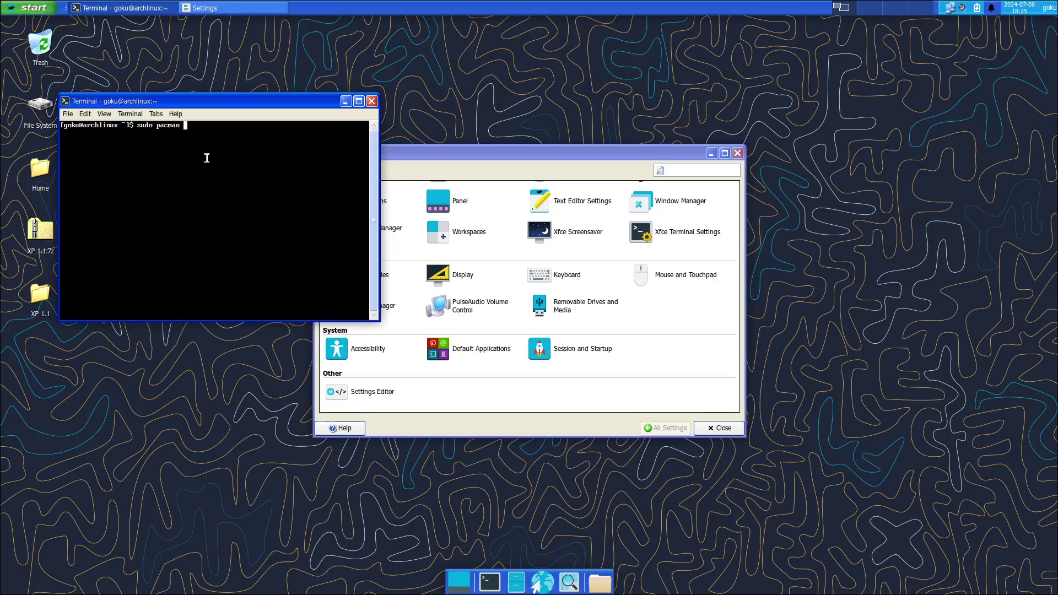
right_click(235, 122)
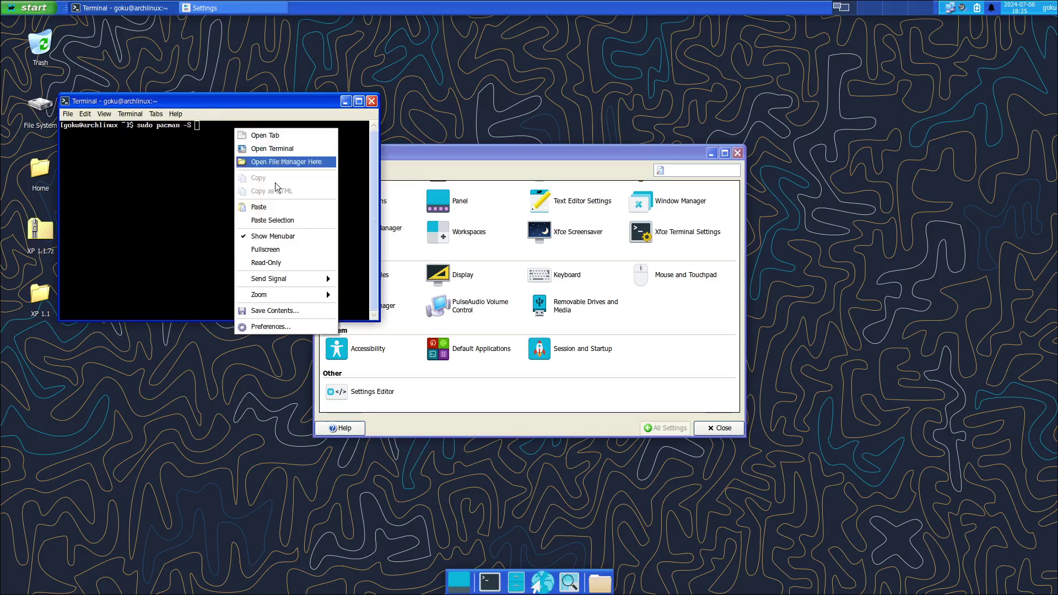
left_click(295, 208)
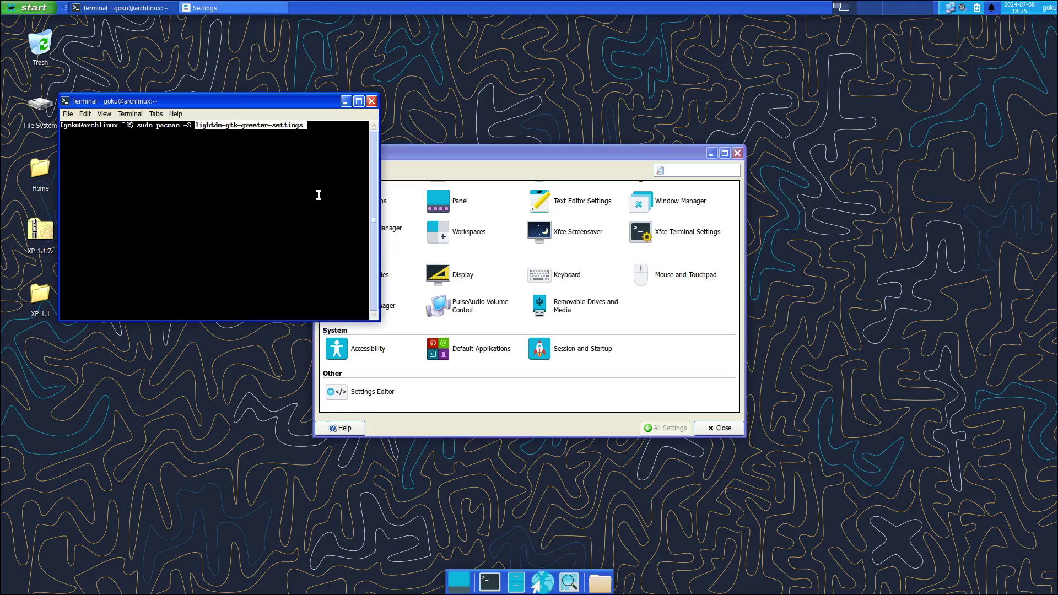
key("Return")
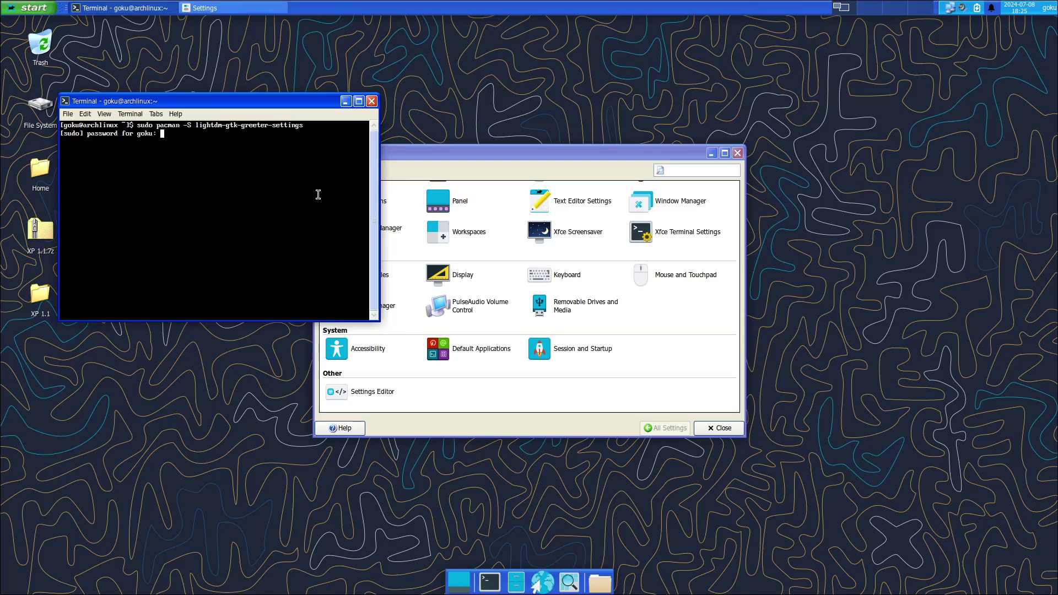
key("Return")
type("y")
key("Return")
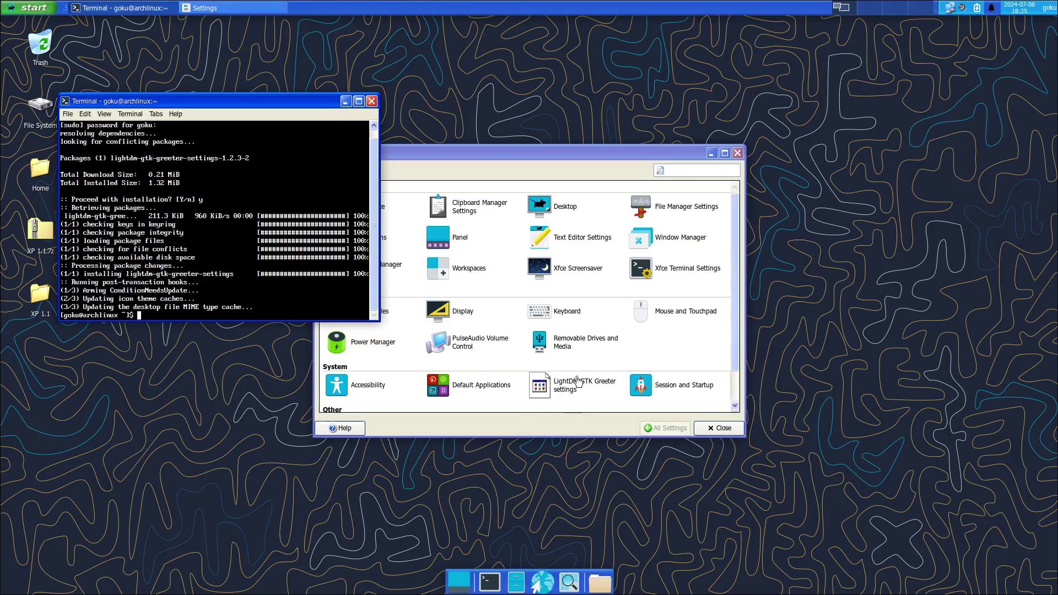
Launch LightDM GTK Greeter settings and authenticate with the account password.
left_click(576, 383)
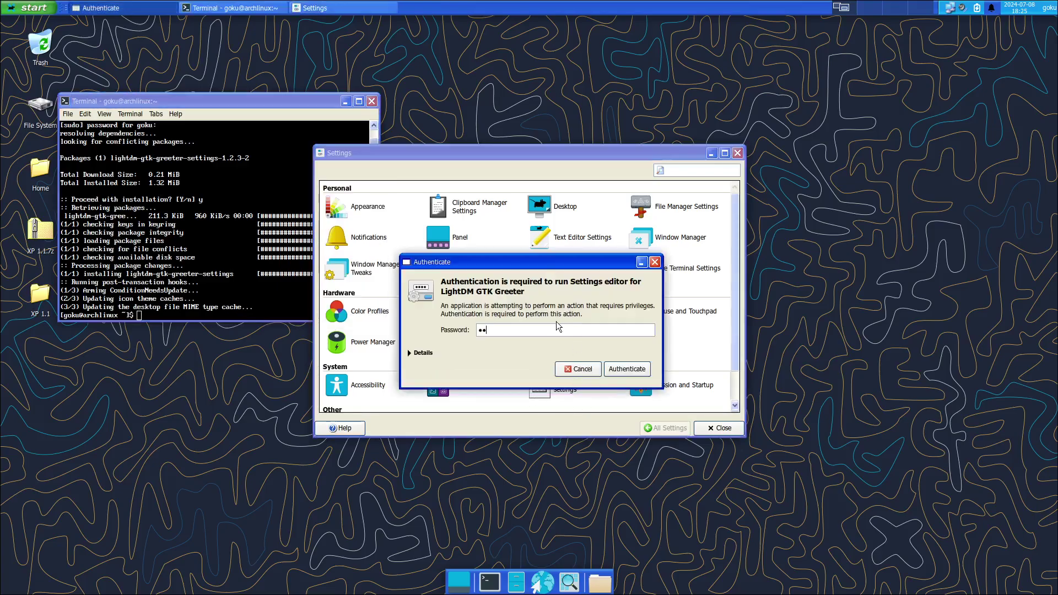
key("Return")
key("BackSpace")
key("BackSpace")
key("BackSpace")
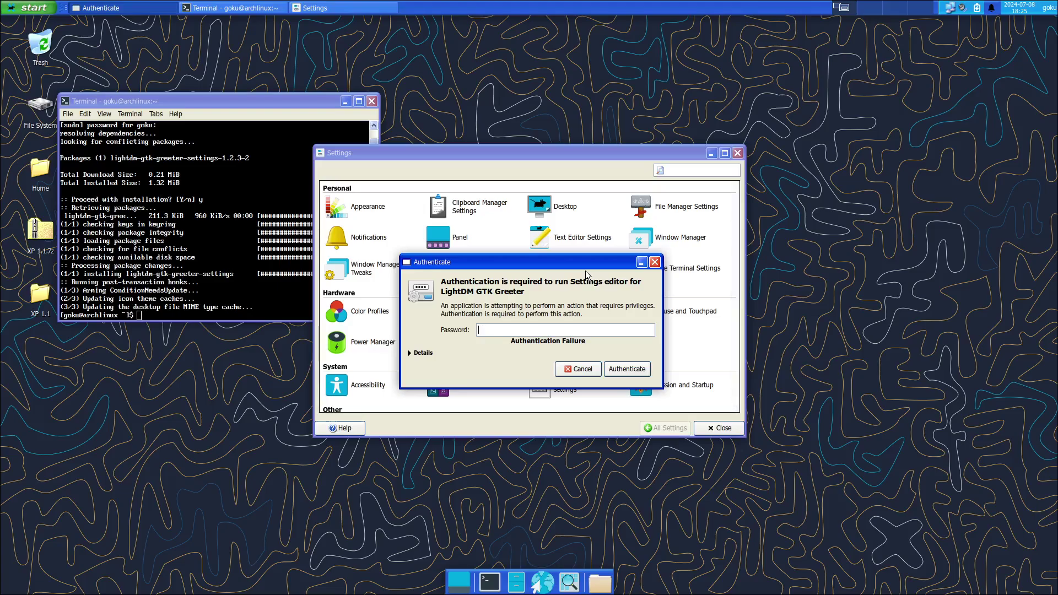
key("Return")
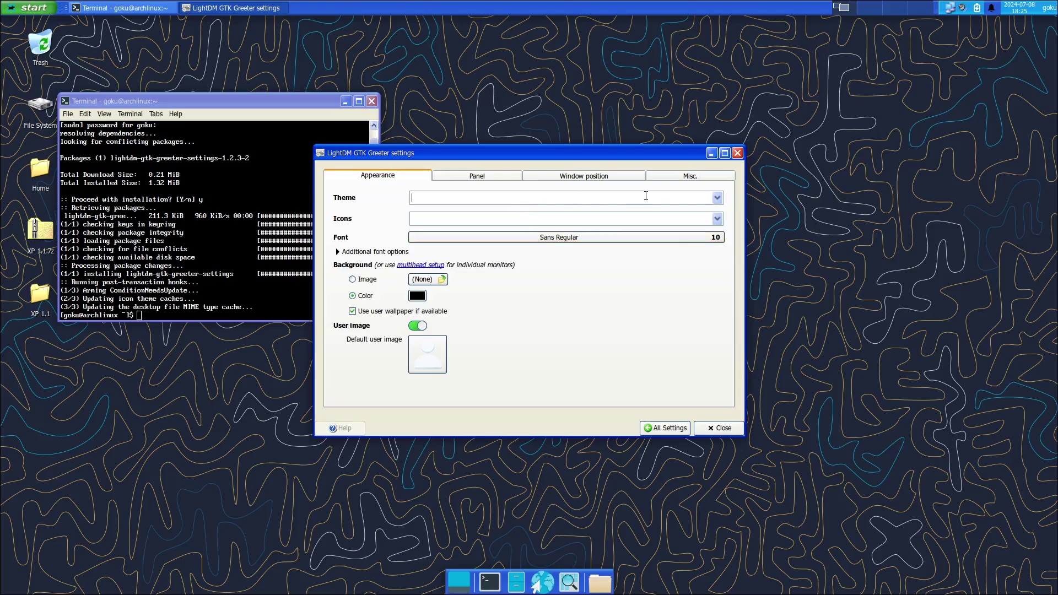
Set the login screen theme to Windows XP with standard-no-shadow icons.
left_click(716, 198)
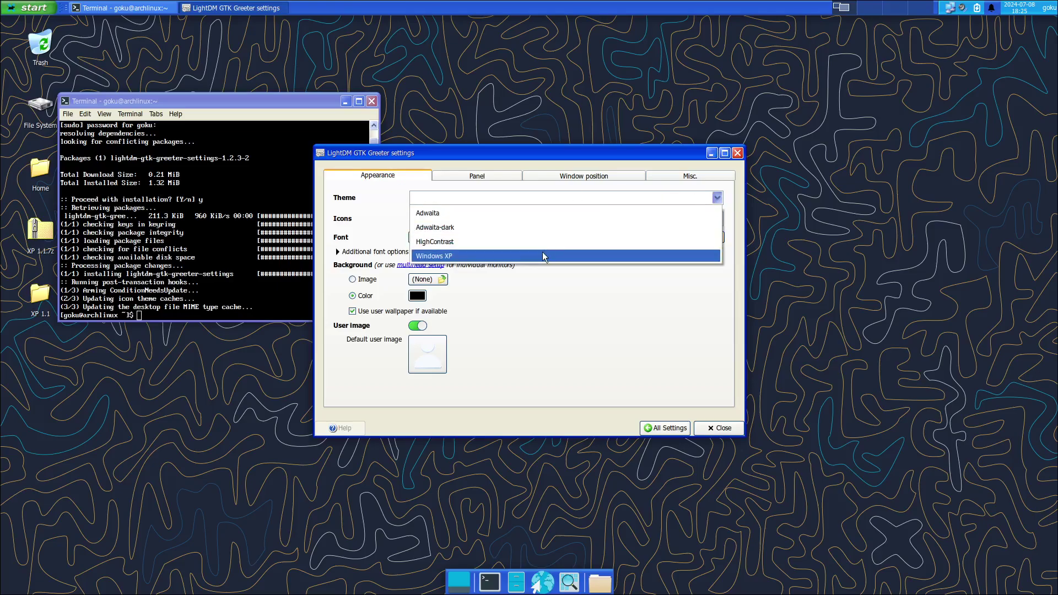
left_click(542, 252)
left_click(717, 218)
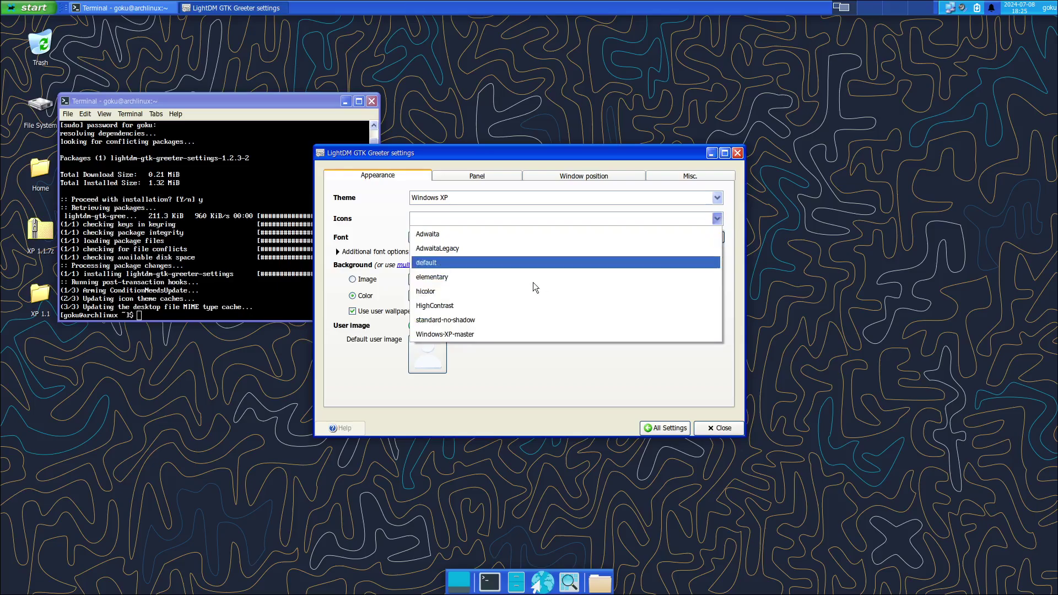
left_click(477, 318)
Give the login screen Tahoma Regular 9 font and a blue background colour.
left_click(687, 238)
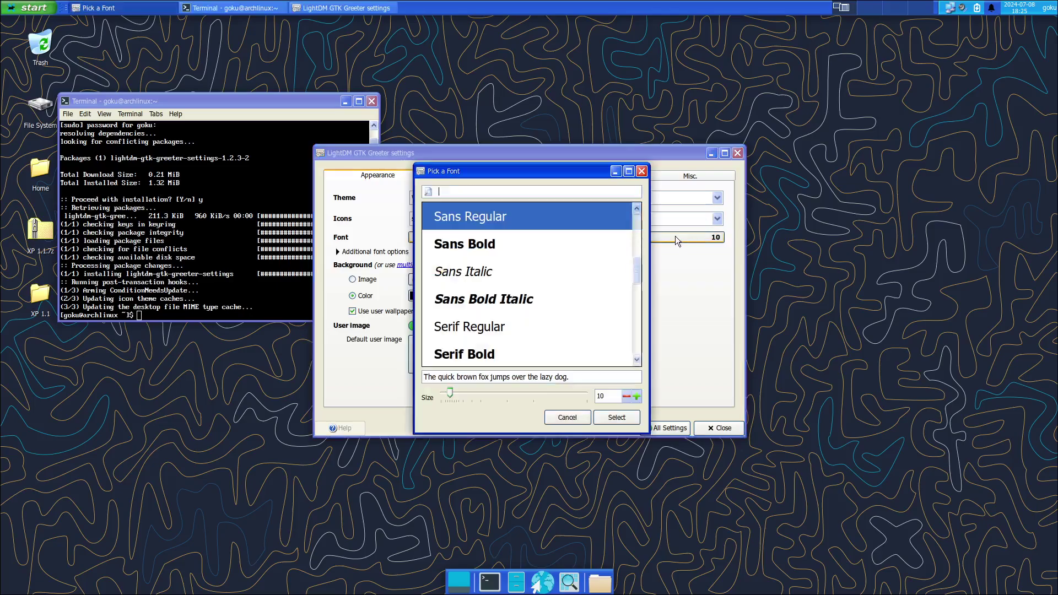
type("tah")
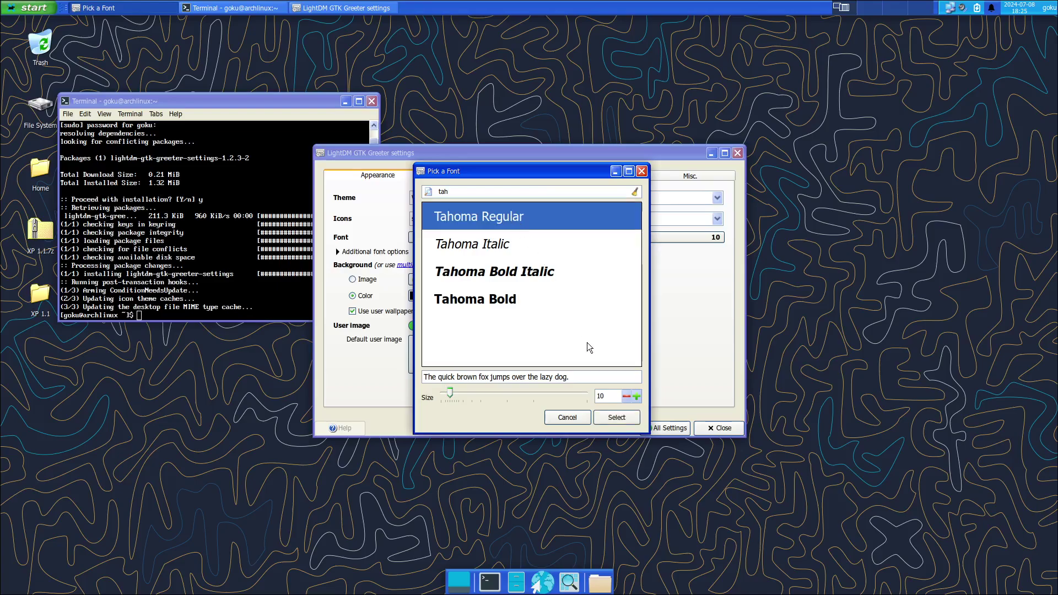
left_click(626, 396)
left_click(604, 418)
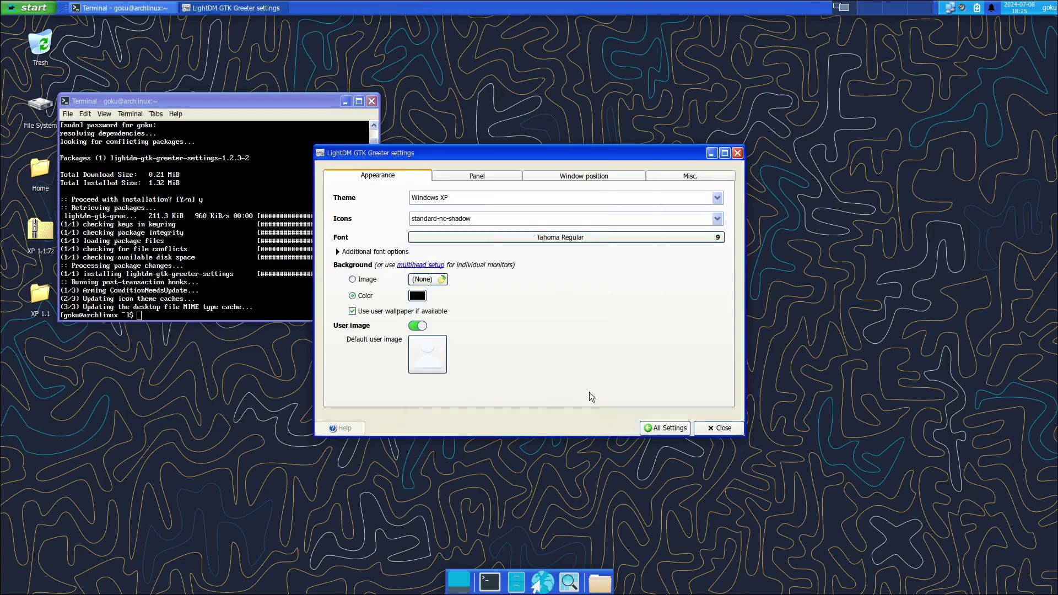
left_click(423, 294)
left_click(424, 293)
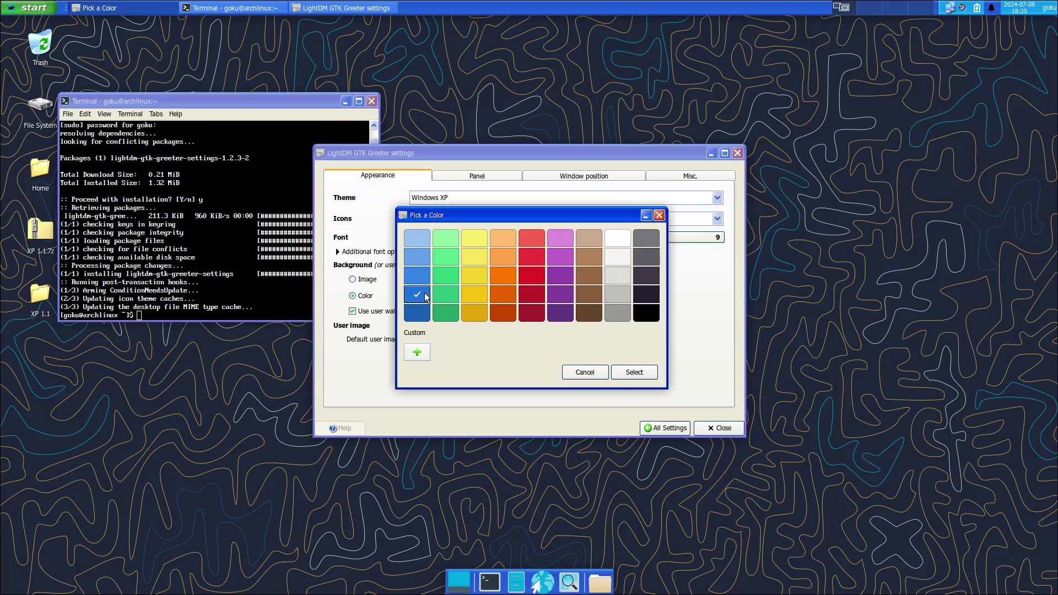
left_click(628, 372)
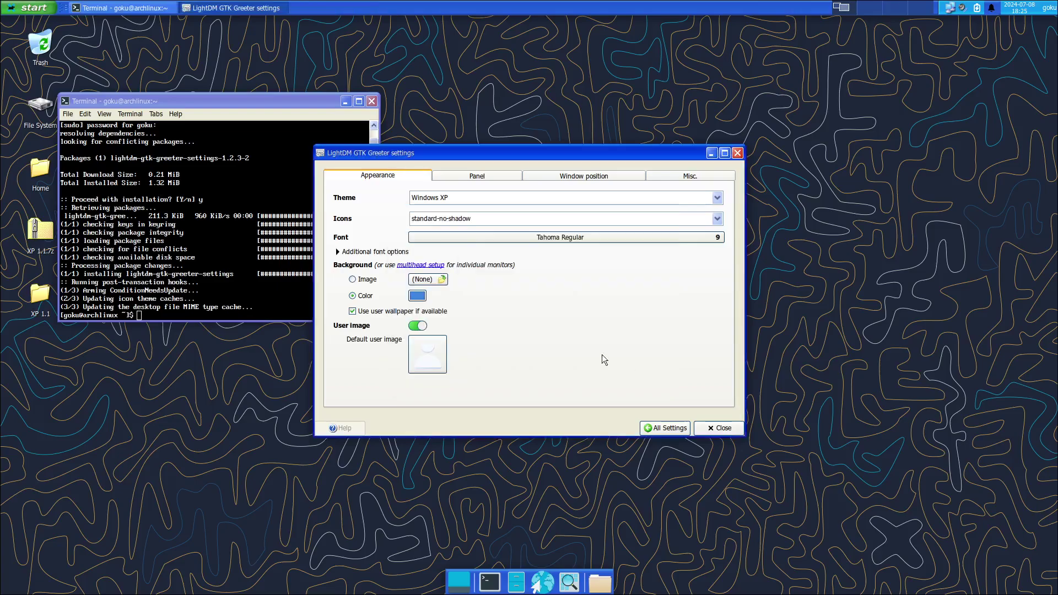
left_click(652, 428)
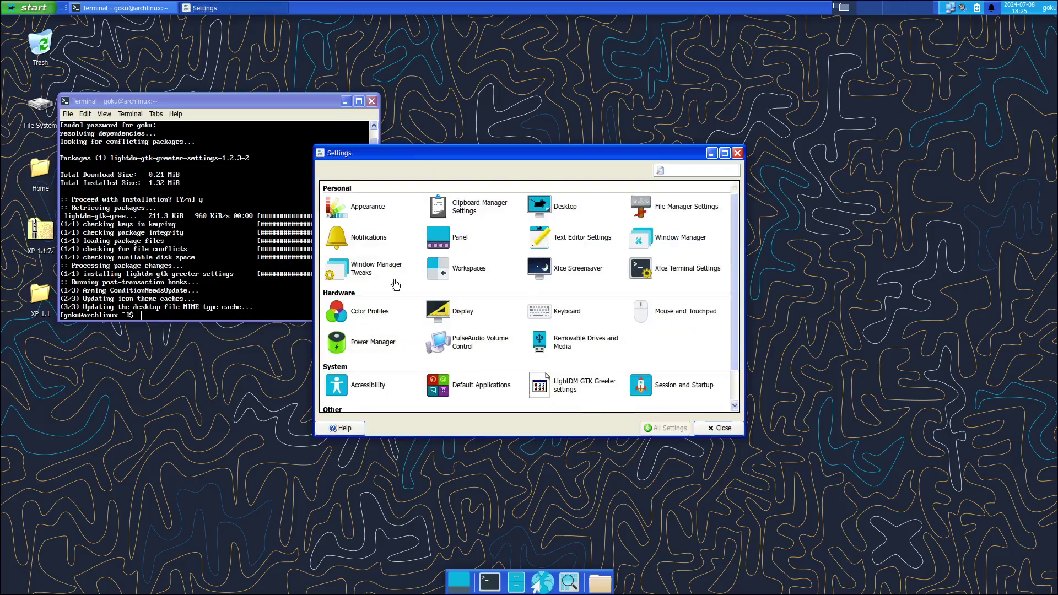
Close the Settings manager and move the terminal window to the top centre of the desktop.
scroll(429, 326, "down", 2)
scroll(450, 267, "up", 2)
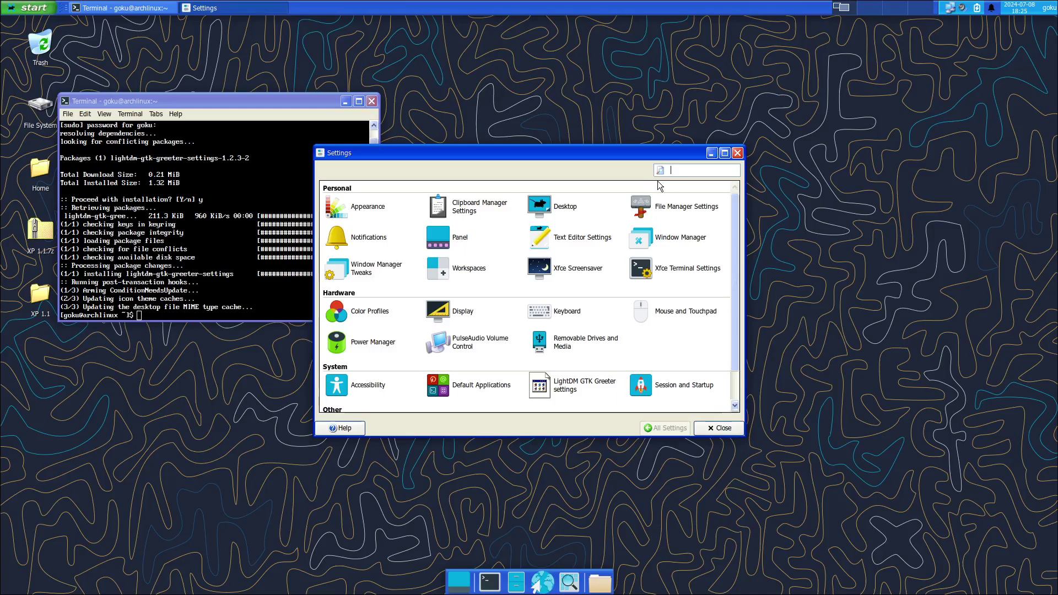
left_click(737, 153)
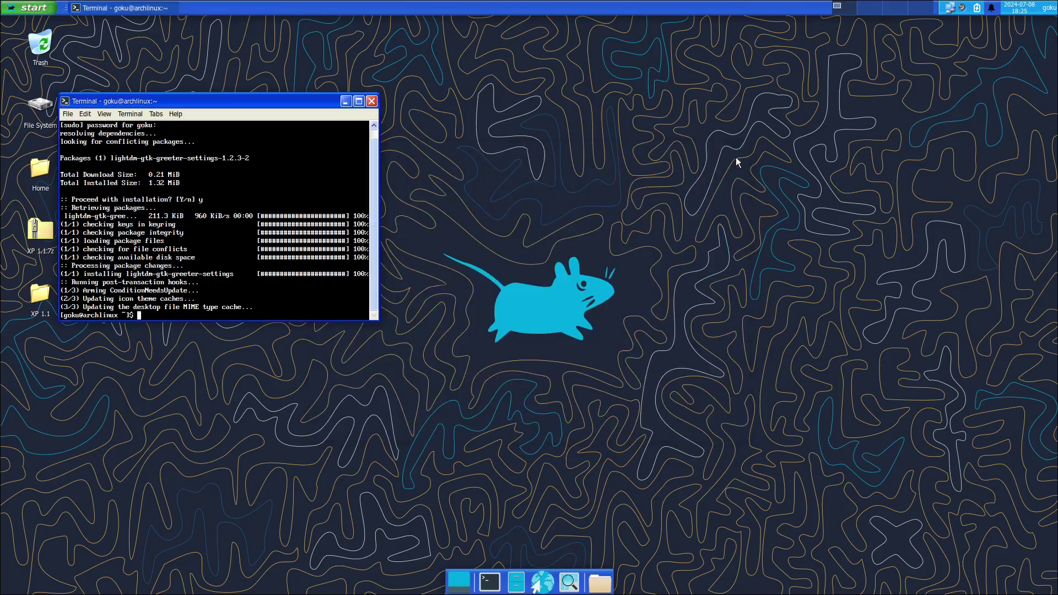
left_click_drag(305, 104, 662, 90)
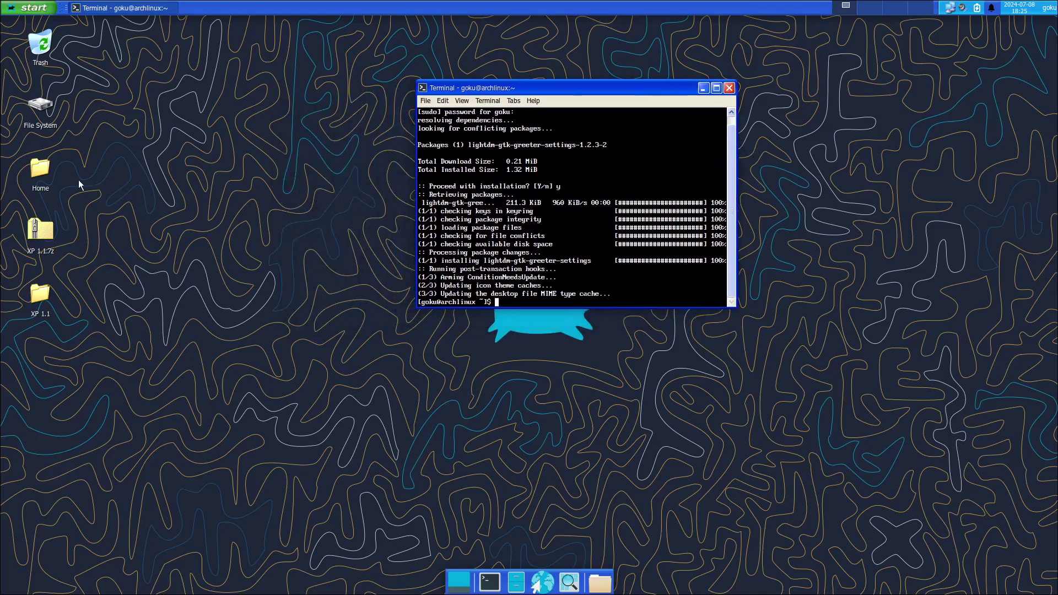
In Panel Preferences, set the row size to 34 and unlock the main panel.
mouse_move(237, 6)
mouse_move(276, 84)
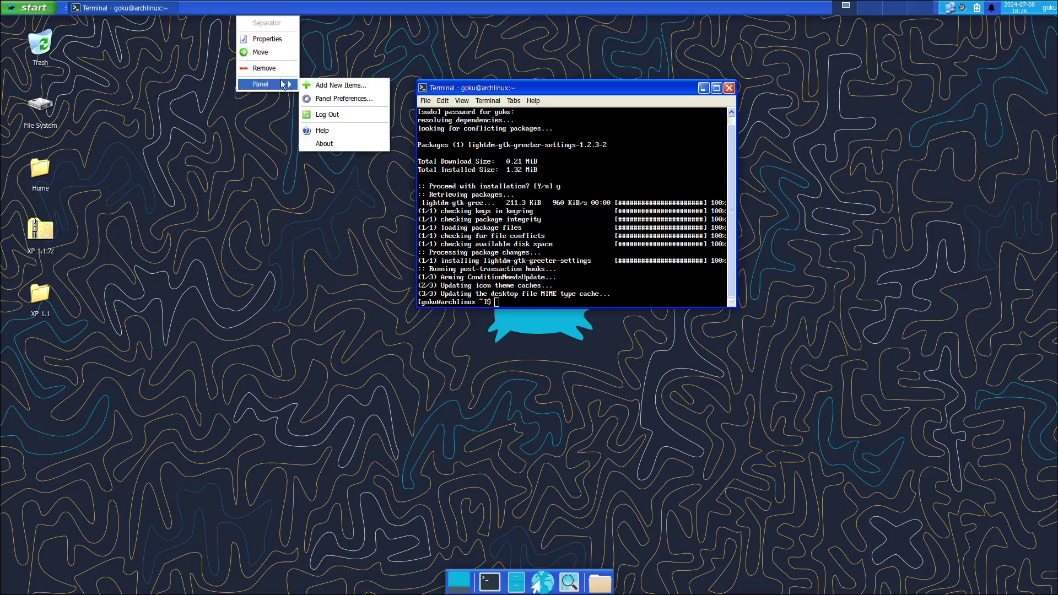
left_click(324, 97)
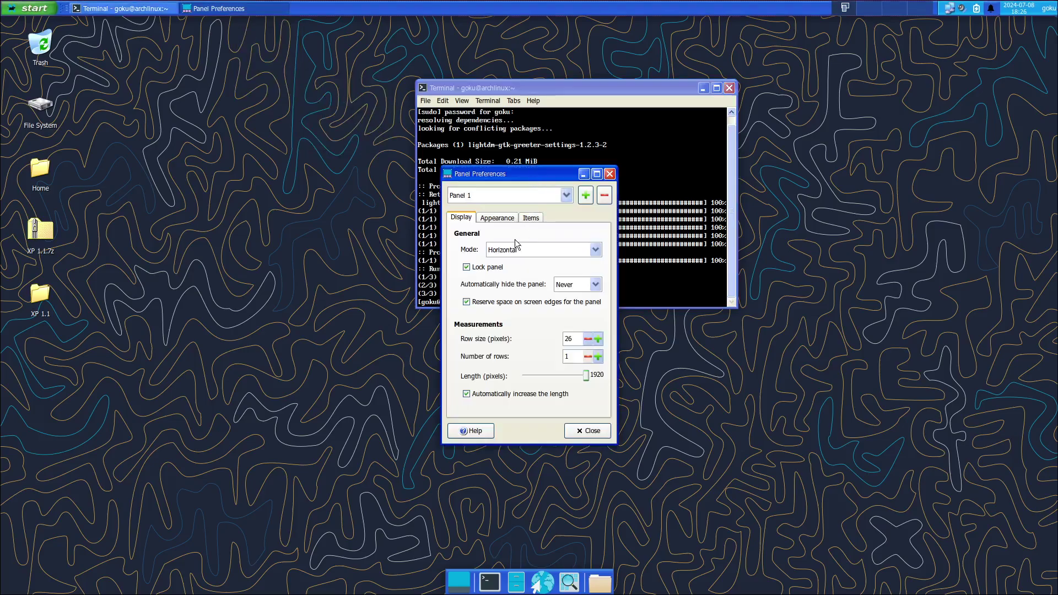
scroll(575, 341, "up", 8)
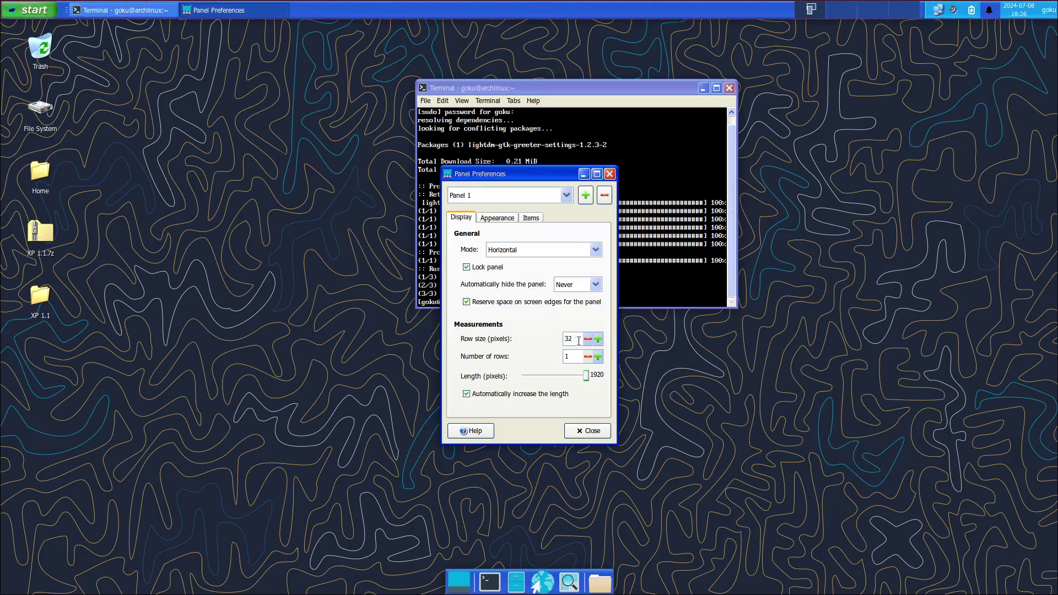
left_click(466, 267)
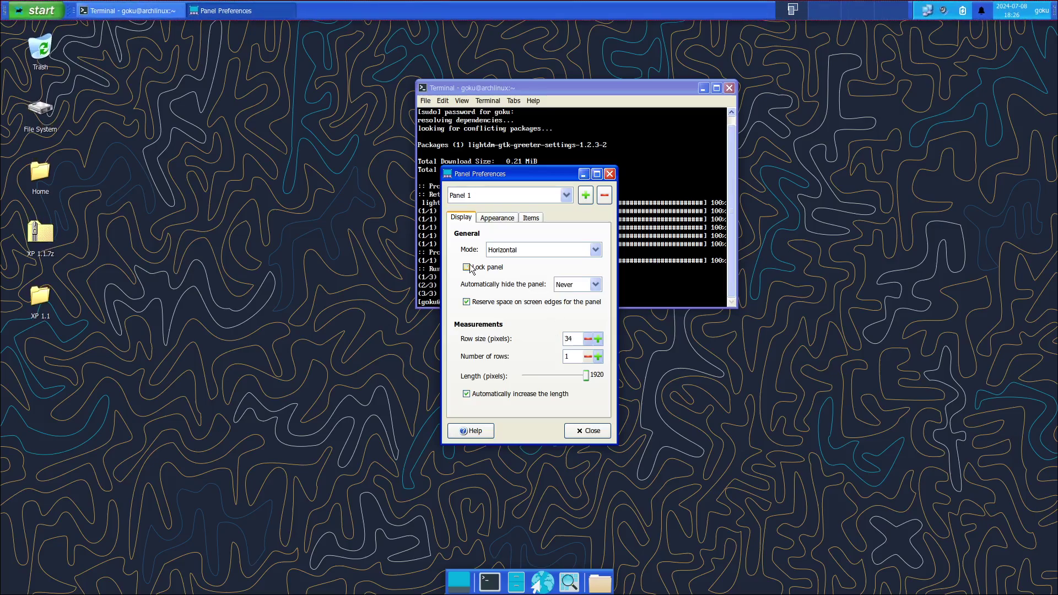
Delete the Panel 2 dock and drag the main panel to the screen bottom.
left_click(564, 197)
left_click(563, 209)
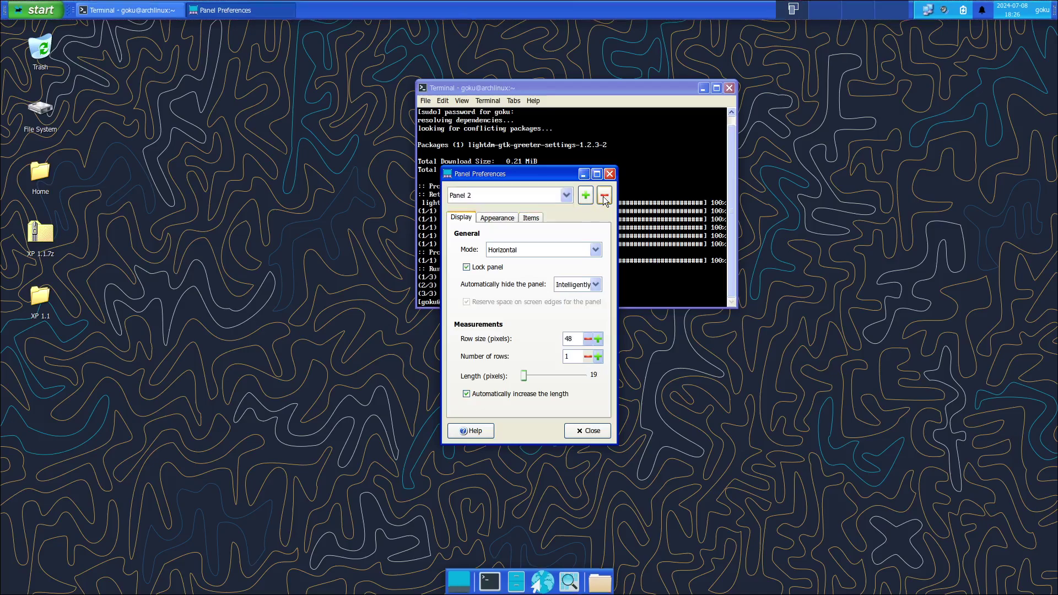
left_click(604, 195)
left_click(586, 348)
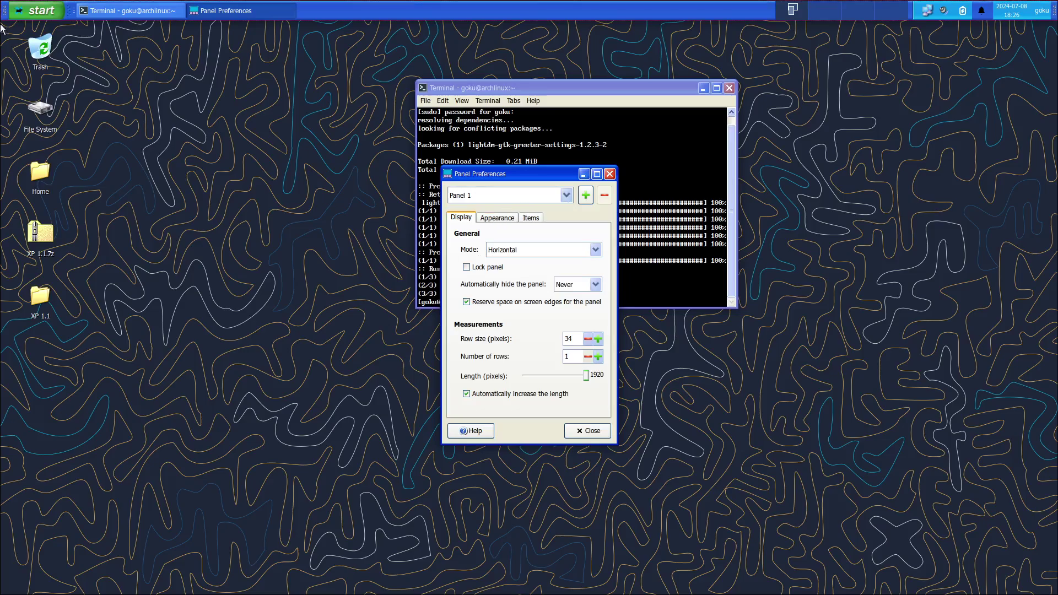
left_click_drag(4, 10, 3, 585)
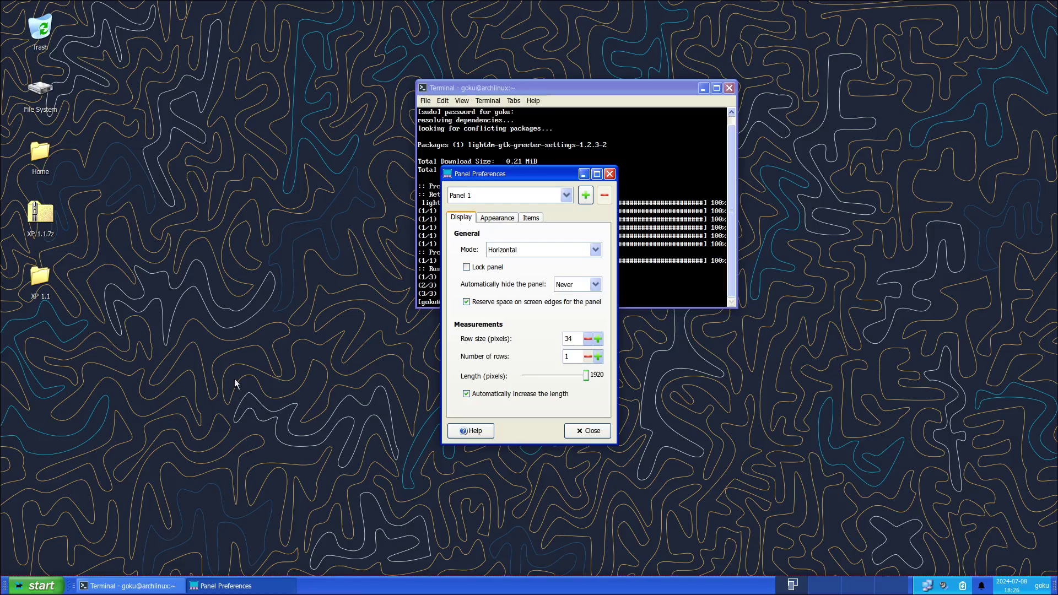
Remove Applications Menu, the trailing Separator and Action Buttons from Panel 1's items.
left_click(529, 219)
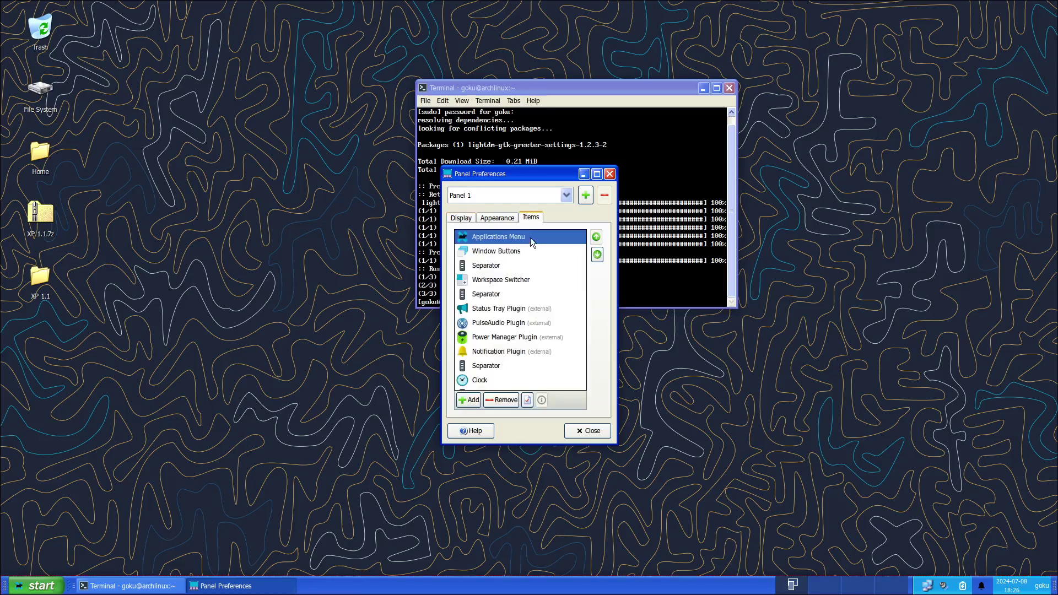
left_click(507, 398)
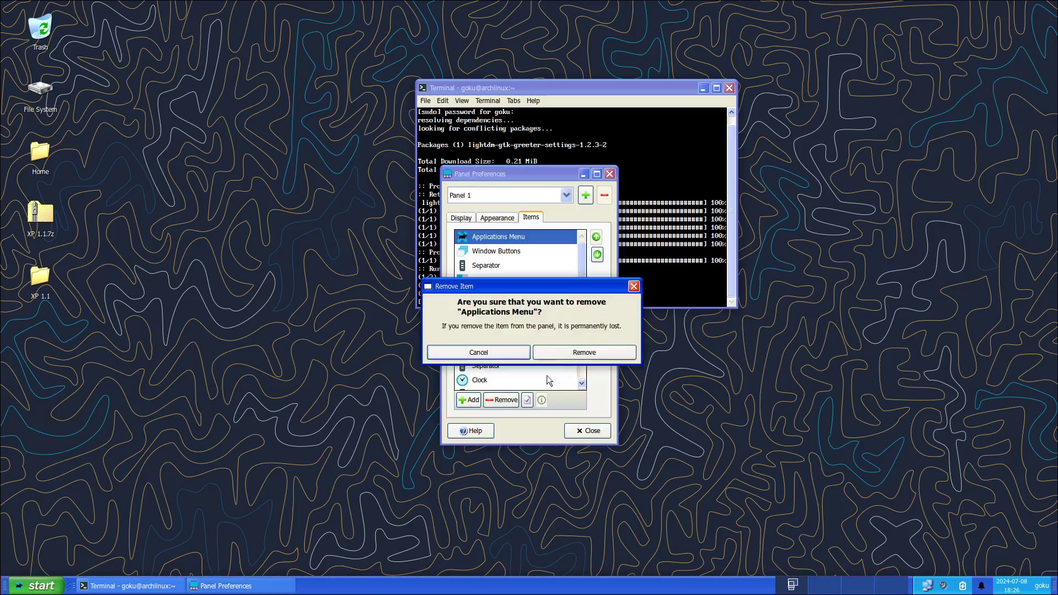
left_click(586, 350)
left_click(485, 368)
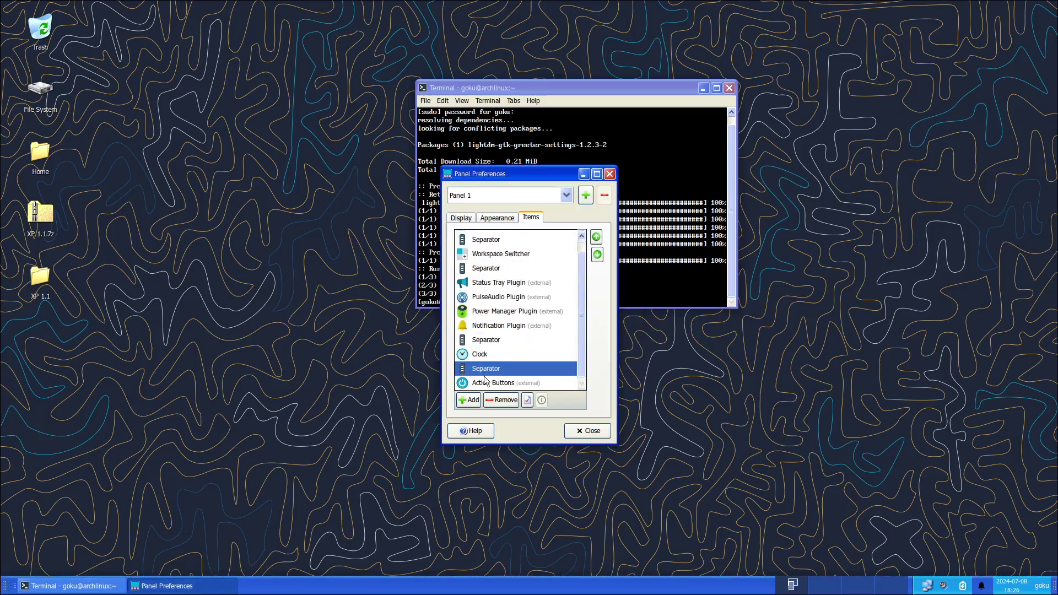
left_click(501, 399)
left_click(574, 350)
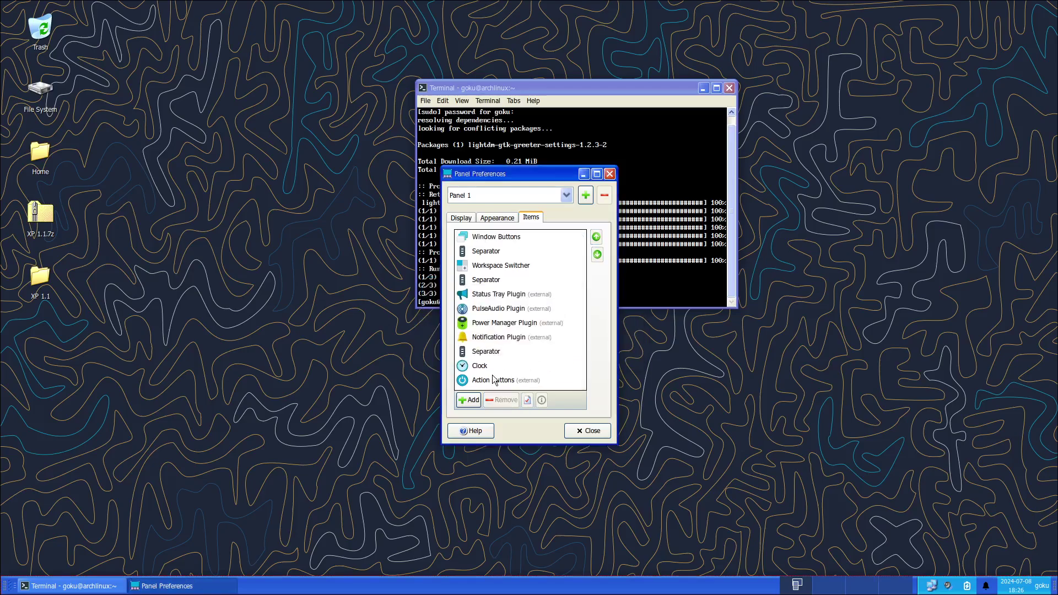
left_click(489, 380)
left_click(507, 400)
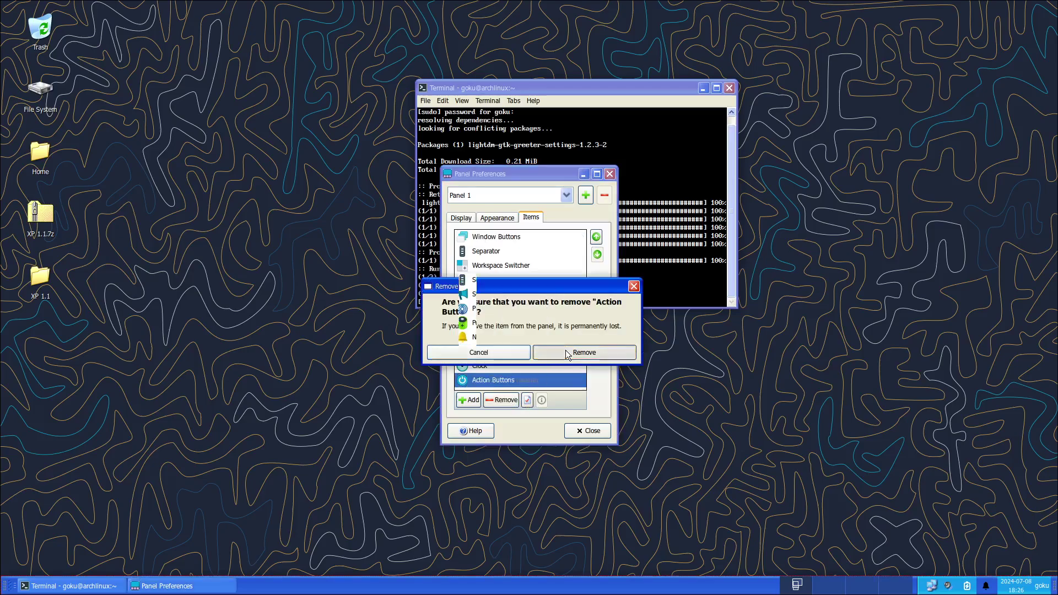
left_click(565, 349)
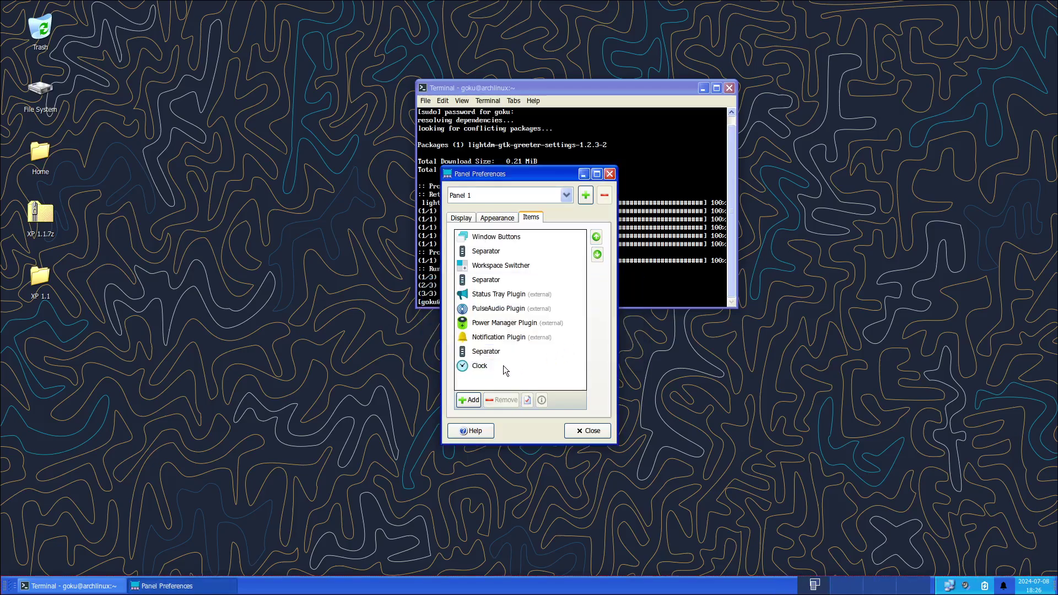
left_click(527, 400)
Set the clock date to Tahoma Regular 9, time above date, in 07/08/2024 format.
left_click(544, 340)
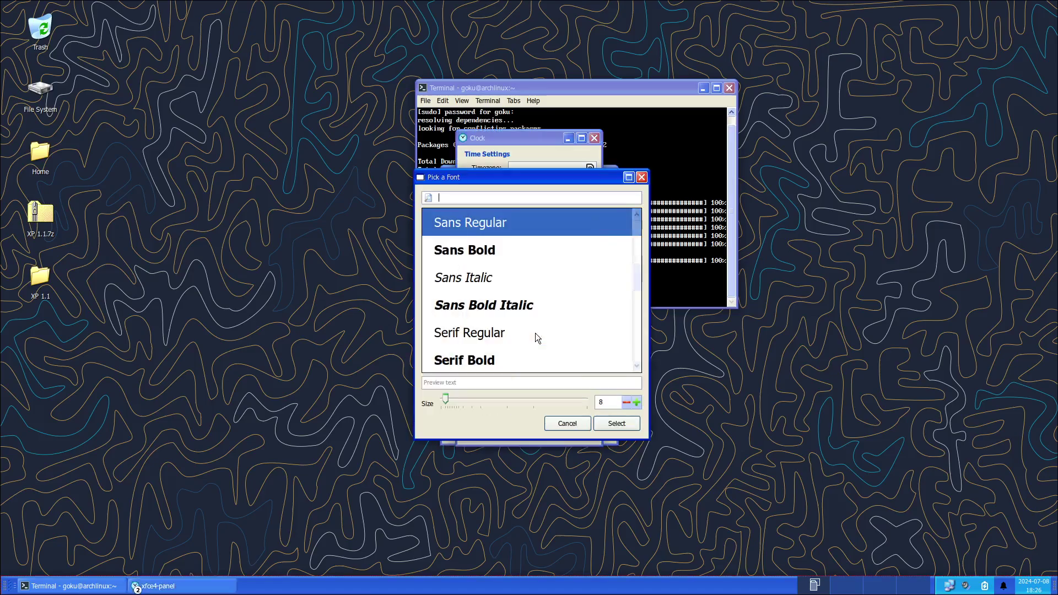
type("tah")
left_click(513, 221)
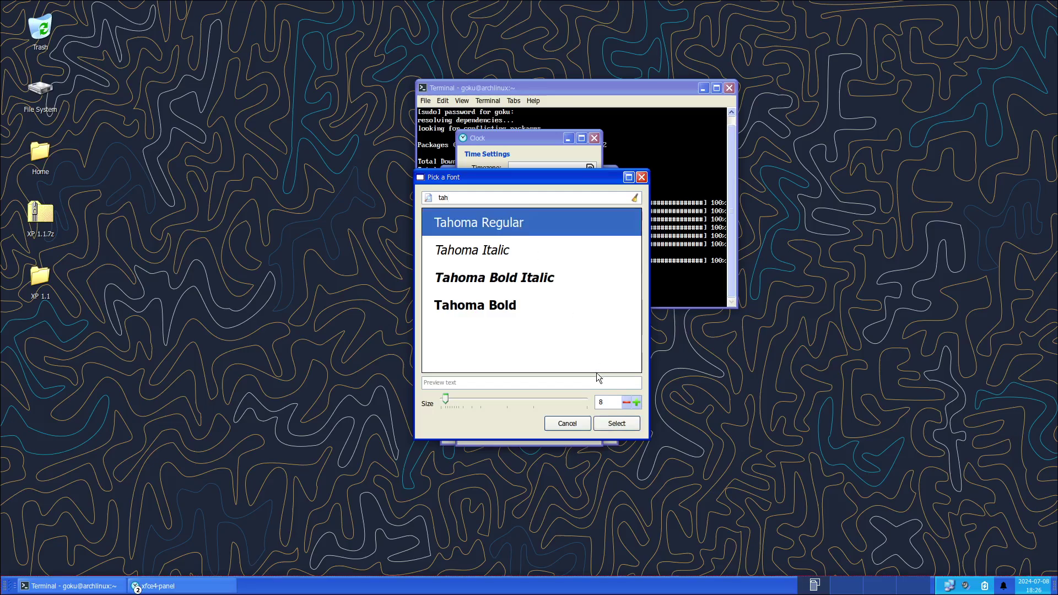
left_click(636, 404)
left_click(610, 422)
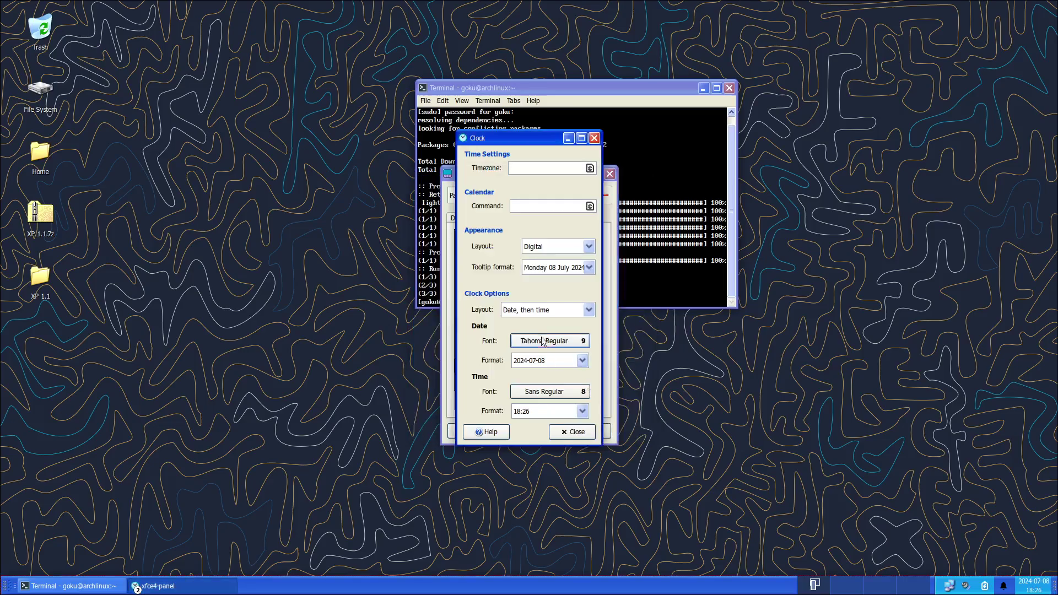
left_click(553, 313)
left_click(531, 326)
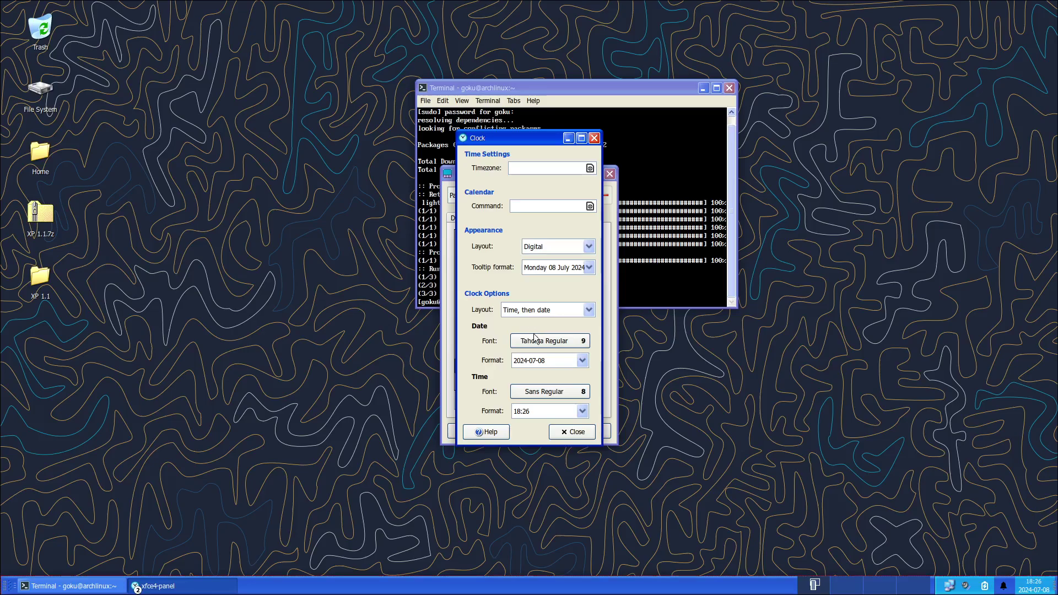
left_click(551, 366)
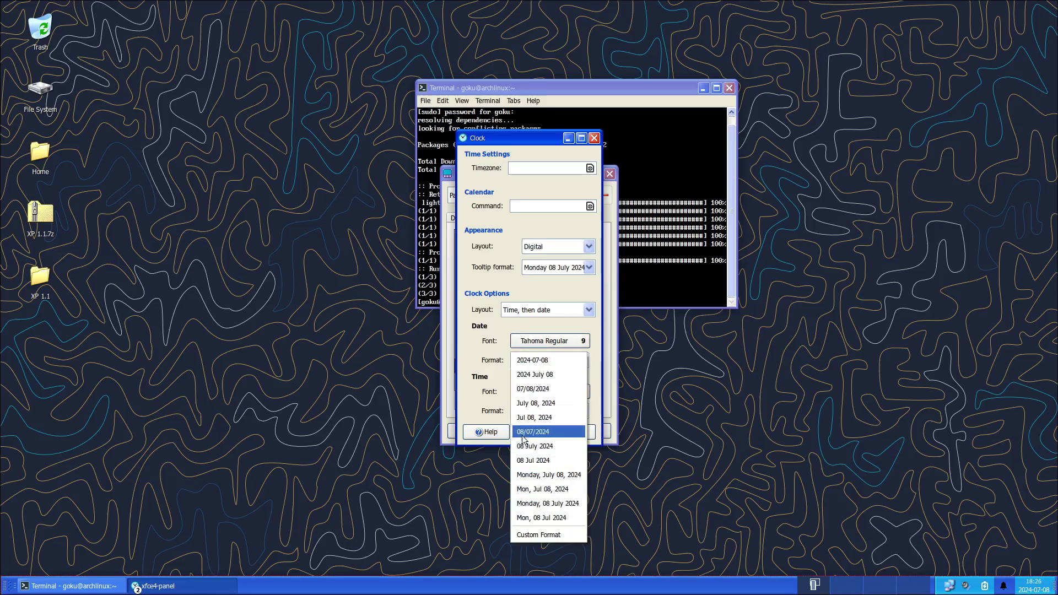
left_click(527, 391)
Use the long date as tooltip and the custom time format '%I:%M %p'.
left_click(551, 267)
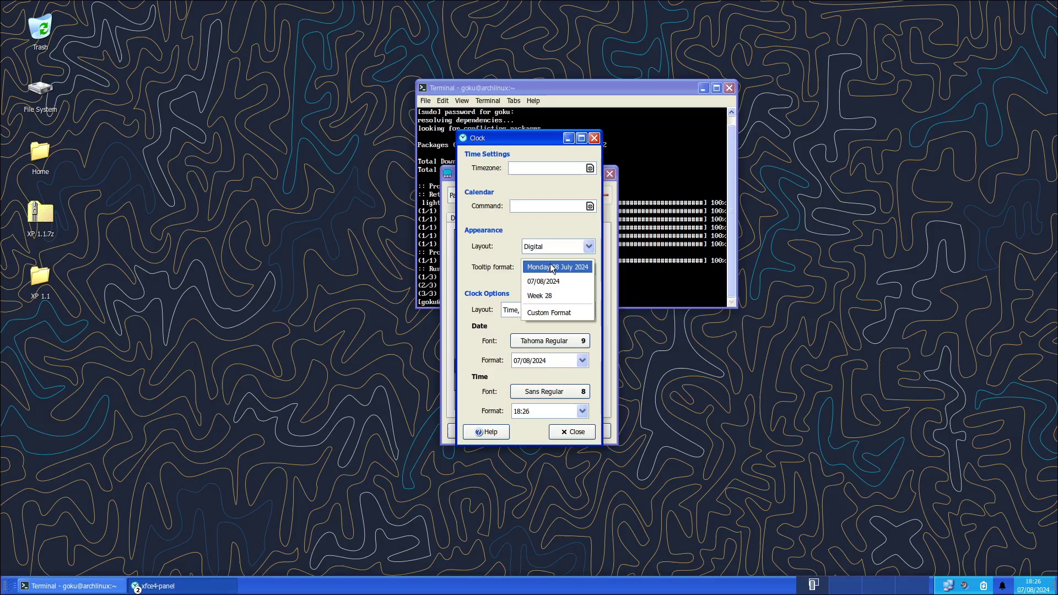
left_click(548, 267)
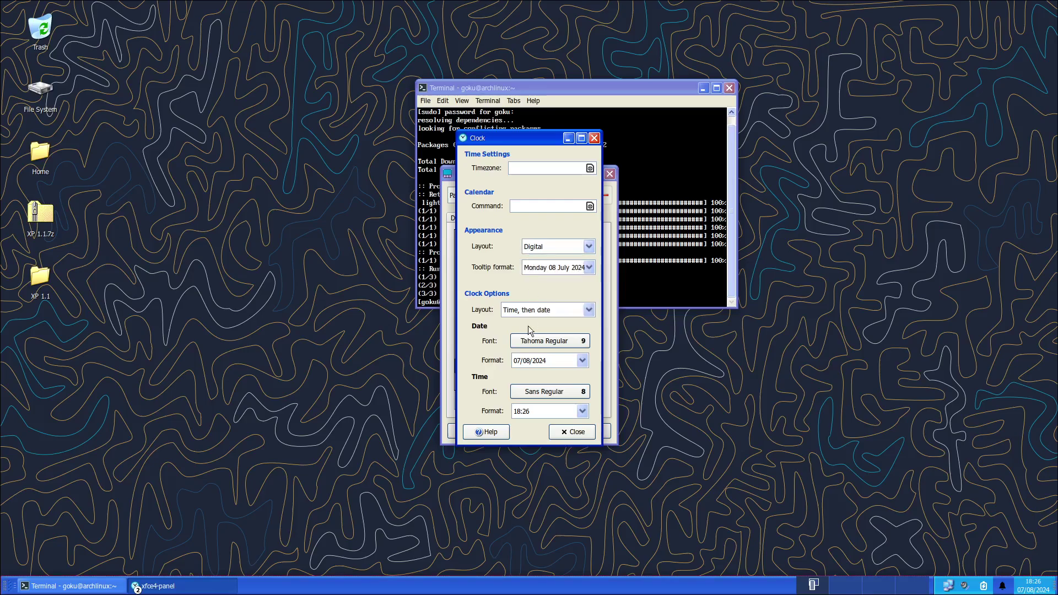
left_click(533, 412)
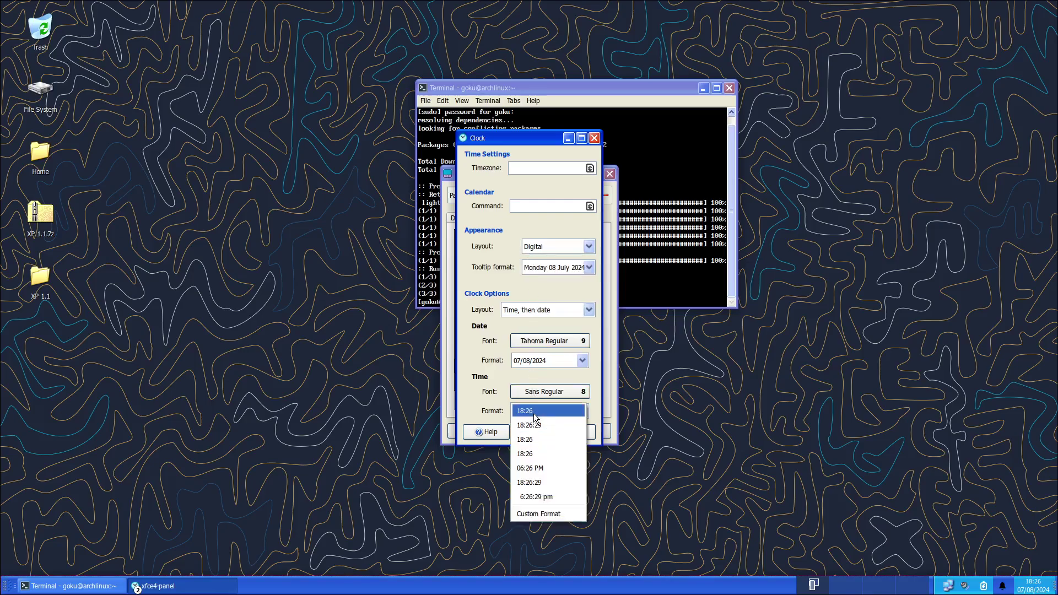
left_click(521, 496)
left_click(575, 411)
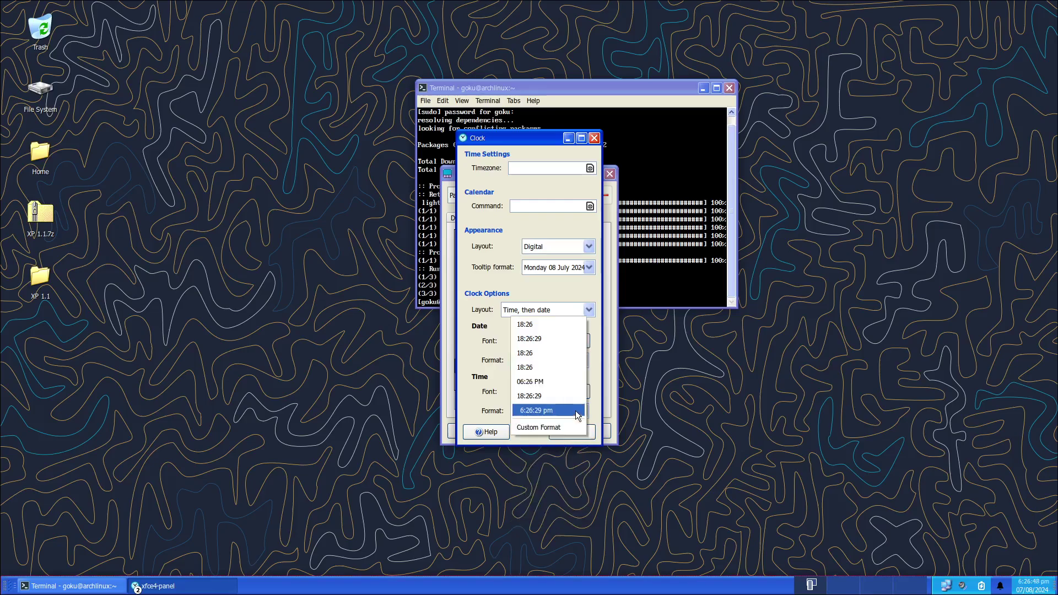
left_click(537, 431)
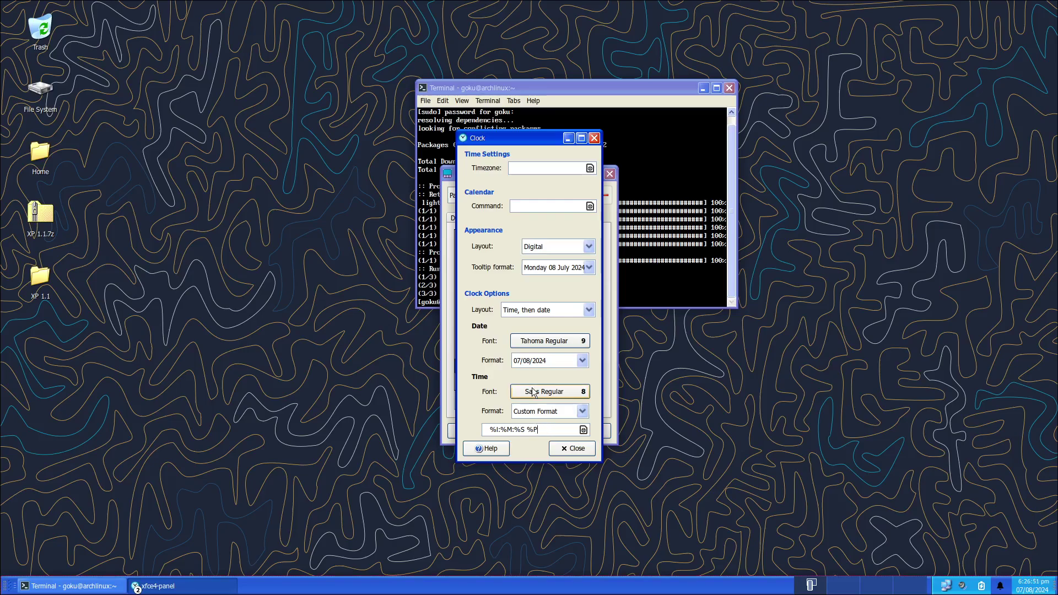
key("BackSpace")
type("p")
key("BackSpace")
key("BackSpace")
key("BackSpace")
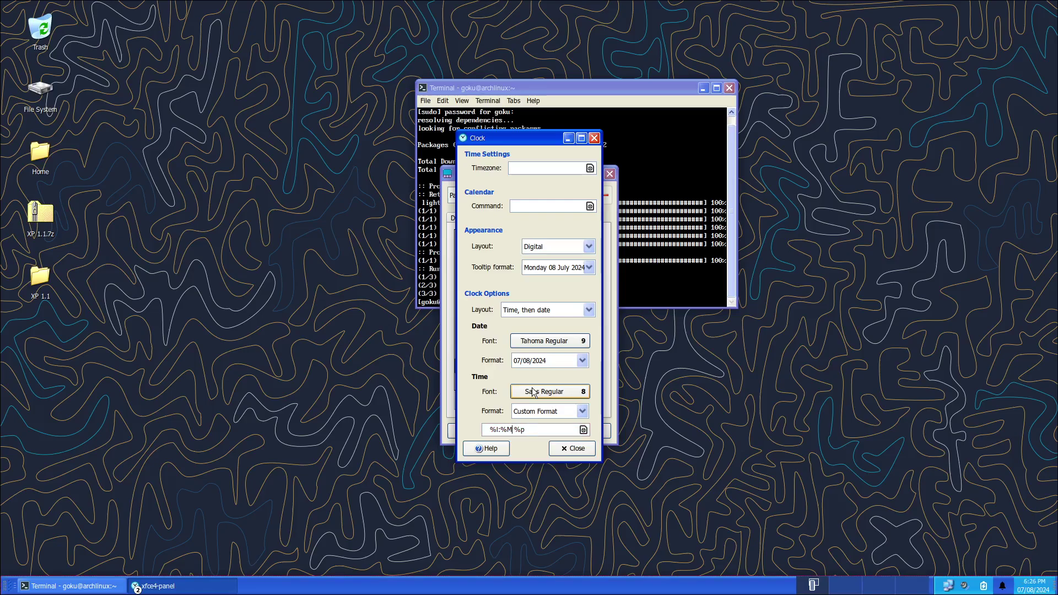
Set the clock time font to Tahoma Regular 9 and close the clock settings.
left_click(533, 392)
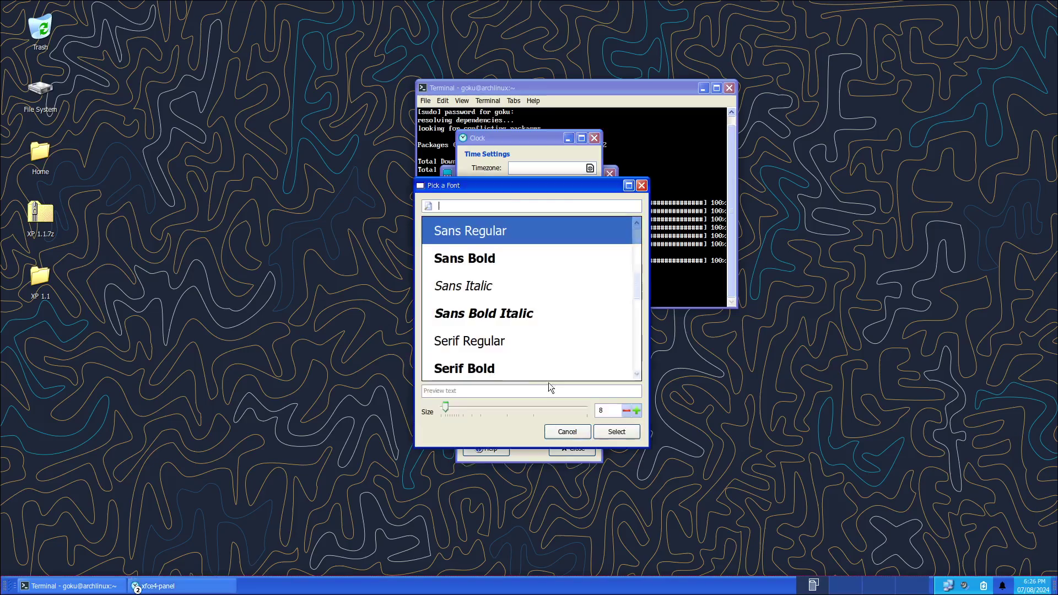
type("tah")
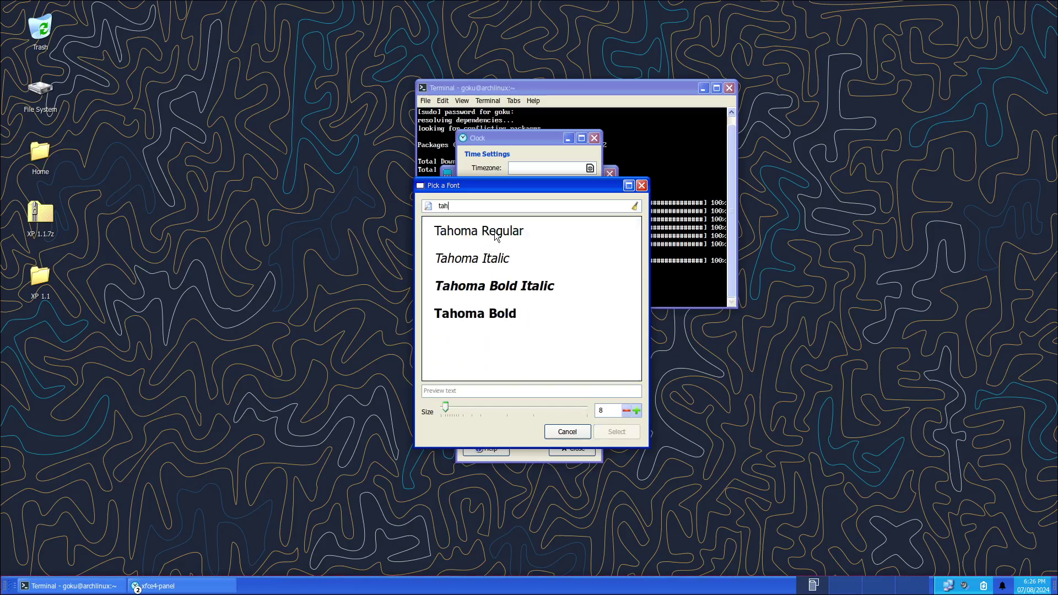
left_click(494, 231)
left_click(634, 411)
left_click(617, 431)
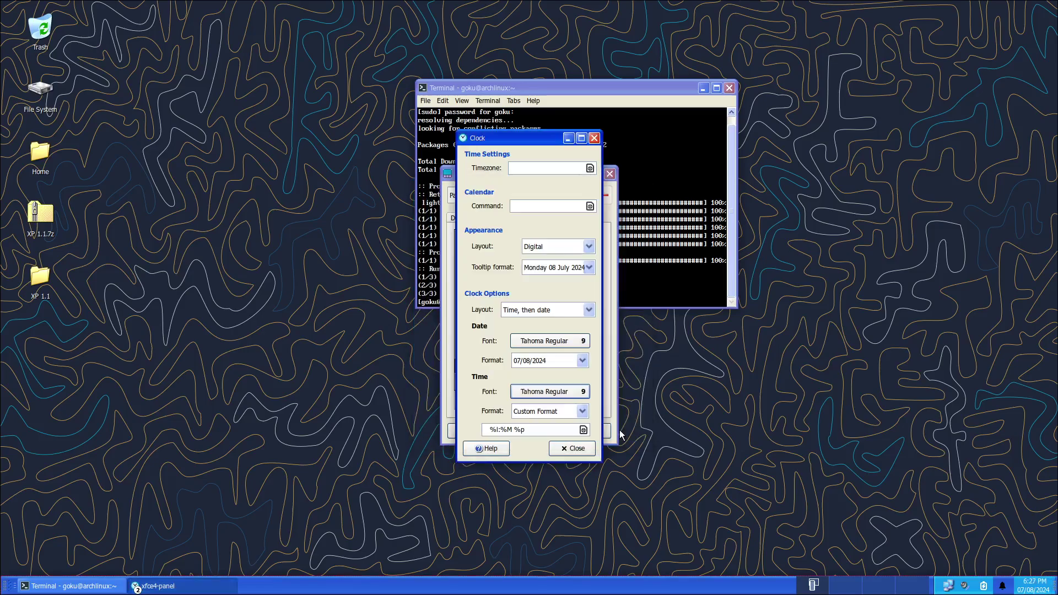
left_click(563, 449)
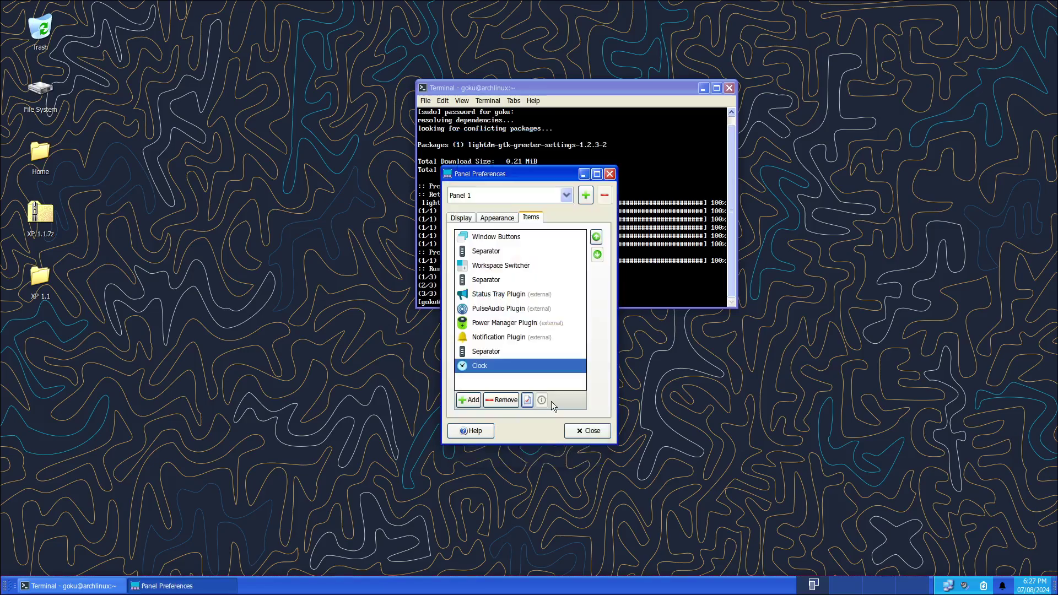
Add a Whisker Menu item and move it to the first panel position.
left_click(469, 399)
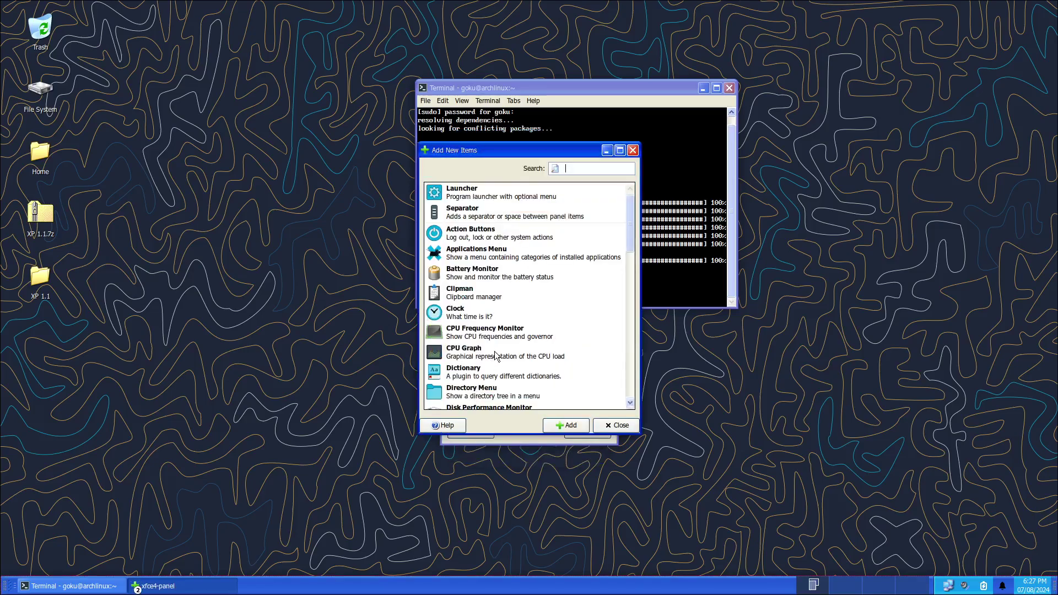
type("wh")
left_click(448, 218)
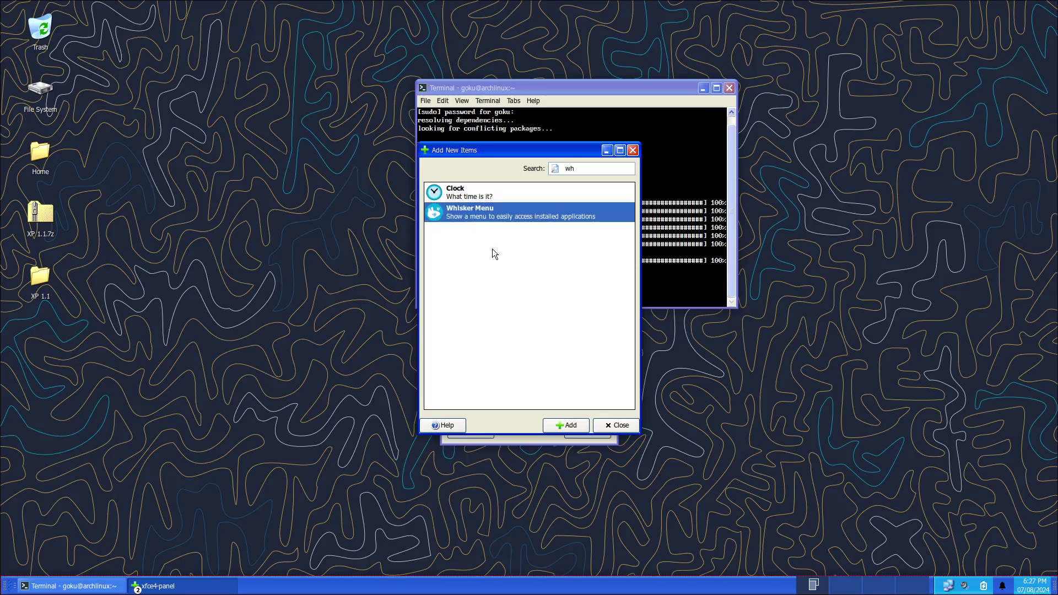
left_click(561, 423)
left_click(612, 424)
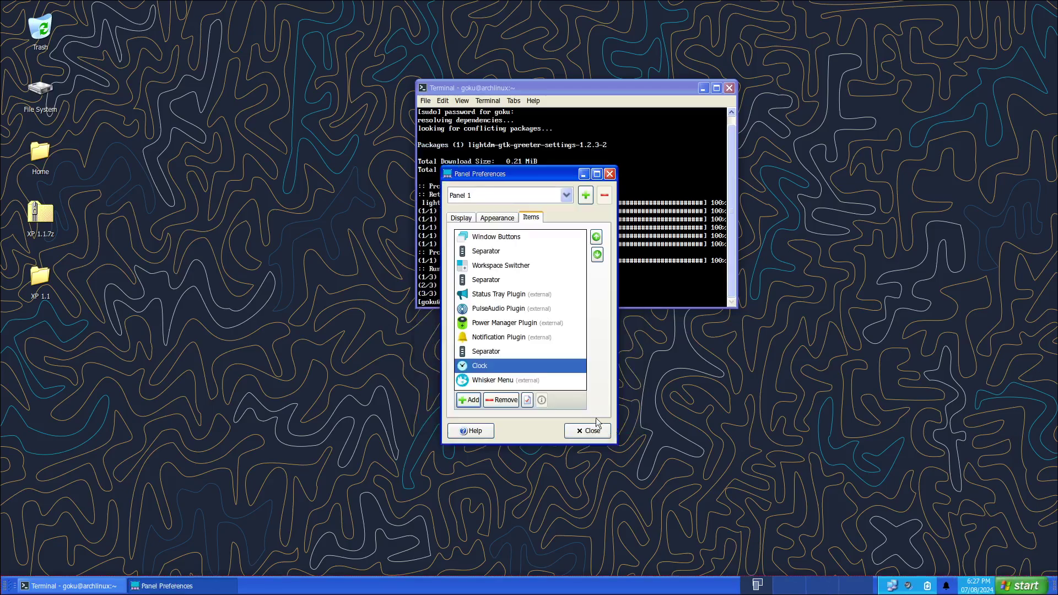
left_click_drag(521, 380, 504, 235)
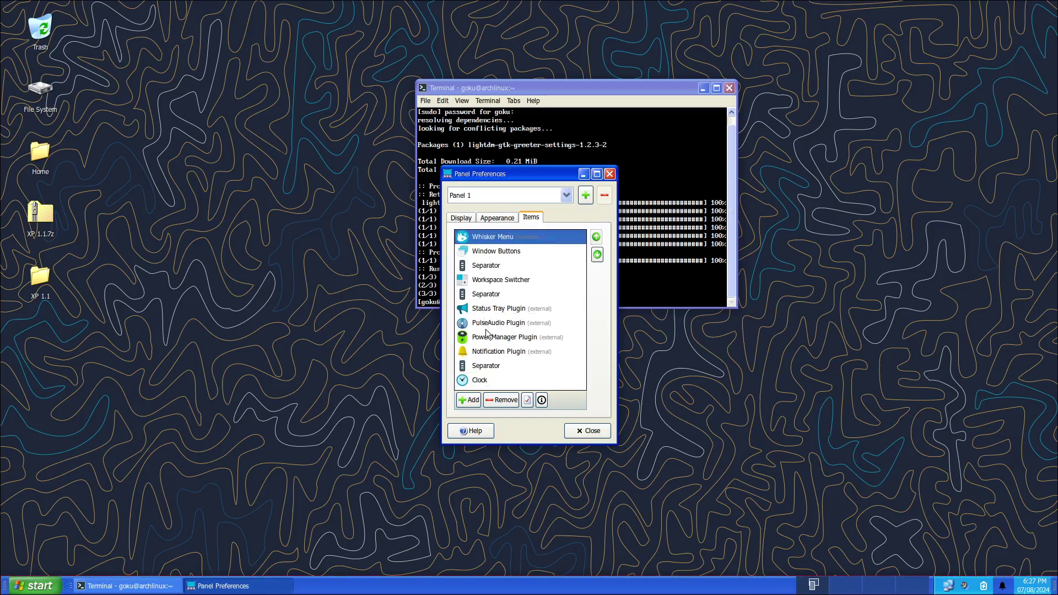
Remove the Workspace Switcher and move the Notification Plugin up three places.
left_click(491, 281)
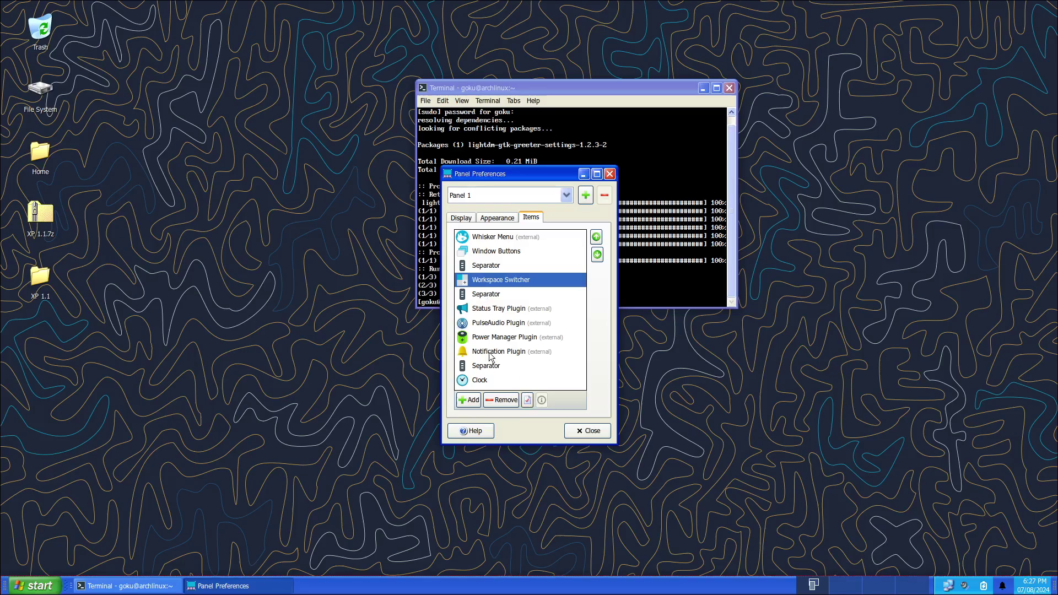
left_click(508, 401)
left_click(562, 352)
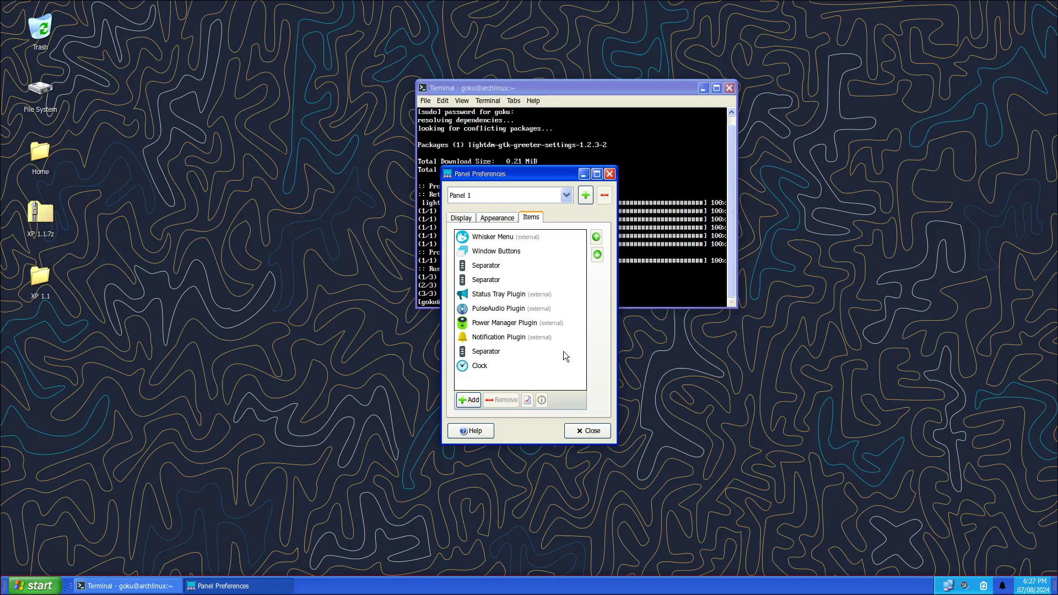
left_click(538, 337)
left_click(600, 236)
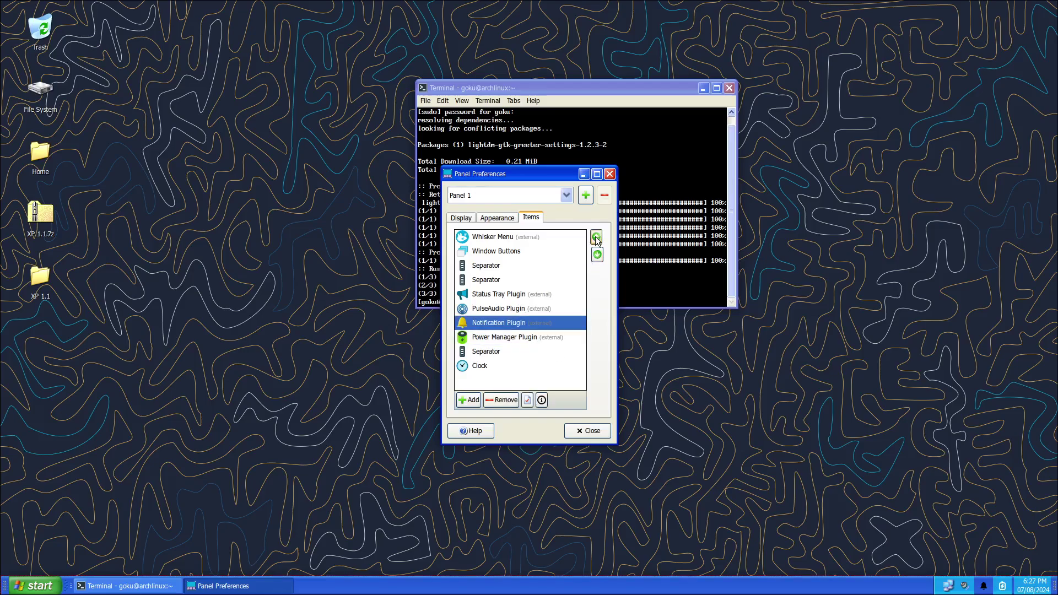
left_click(595, 236)
left_click(595, 236)
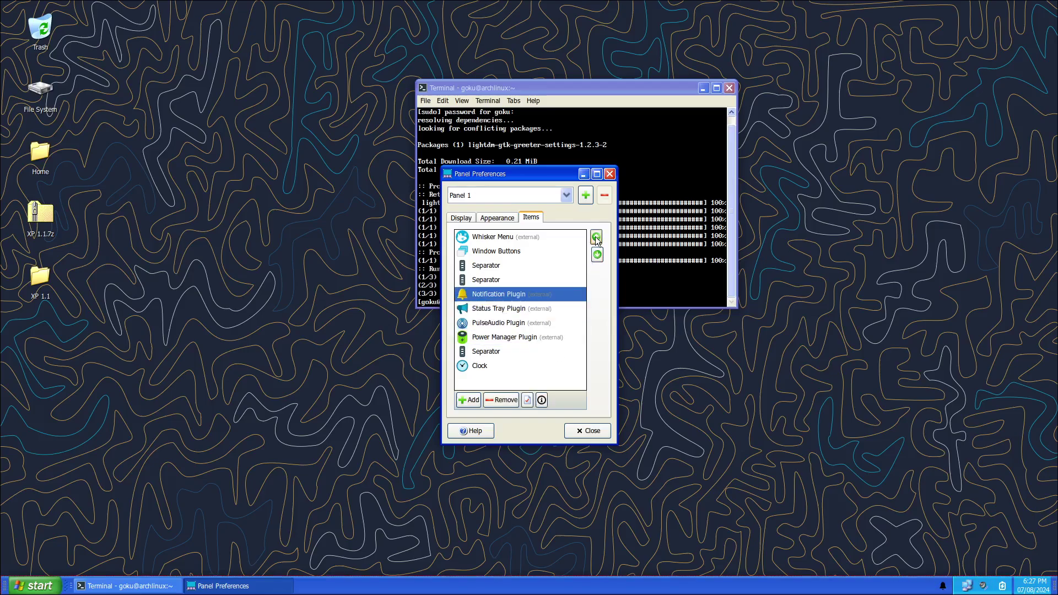
Remove the Power Manager Plugin from the panel.
left_click(497, 338)
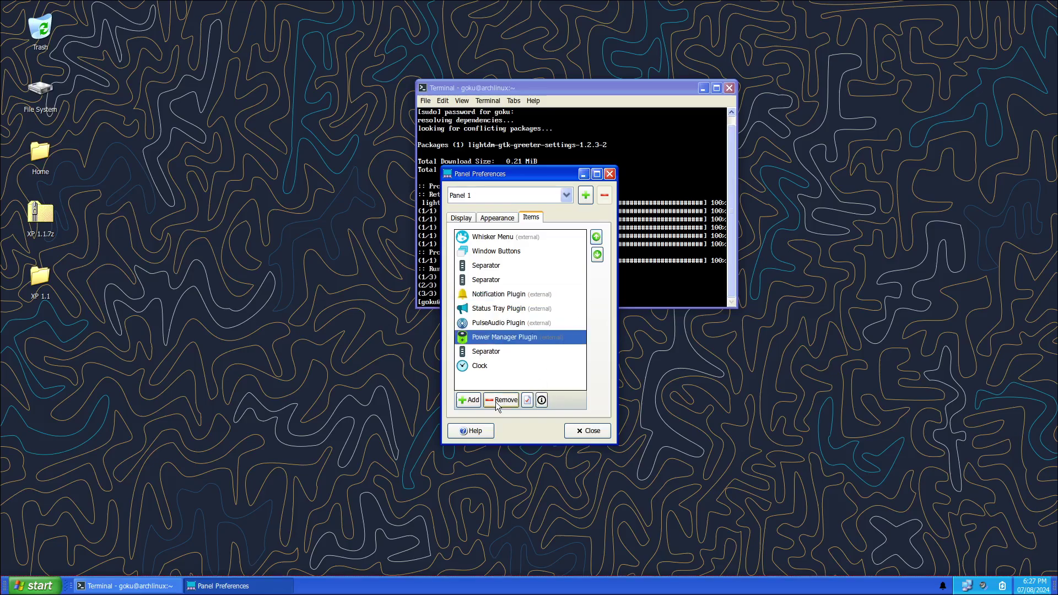
left_click(495, 401)
left_click(573, 354)
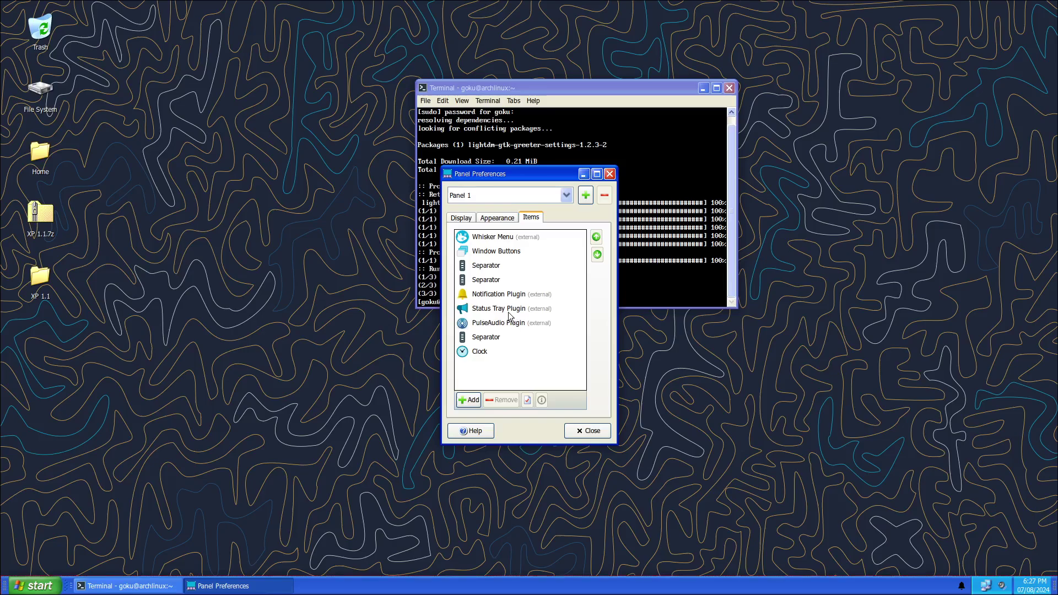
left_click(494, 297)
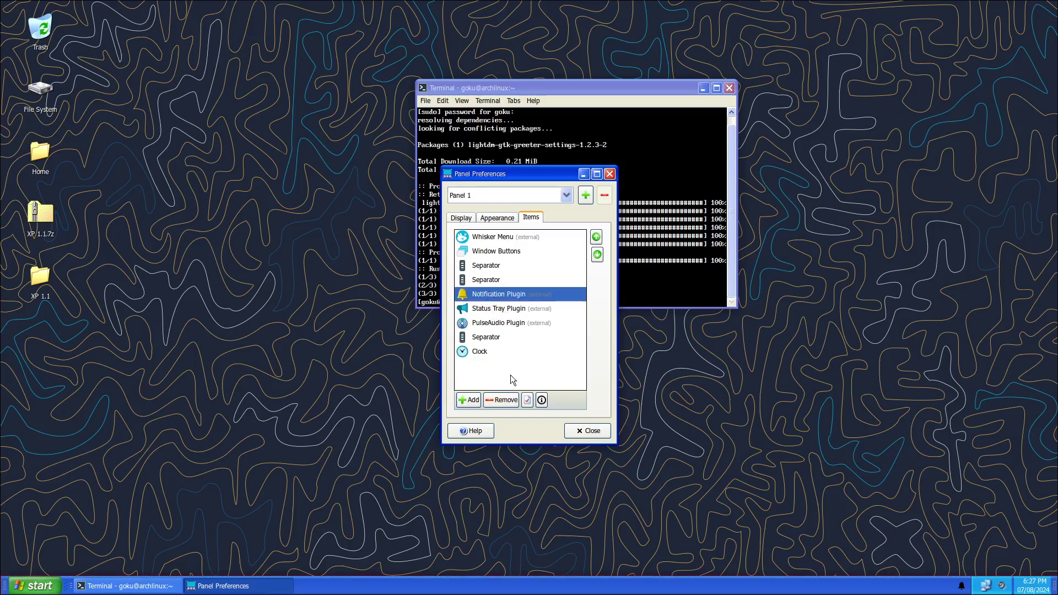
Look over the Notification Plugin settings and the panel's Display tab.
left_click(527, 400)
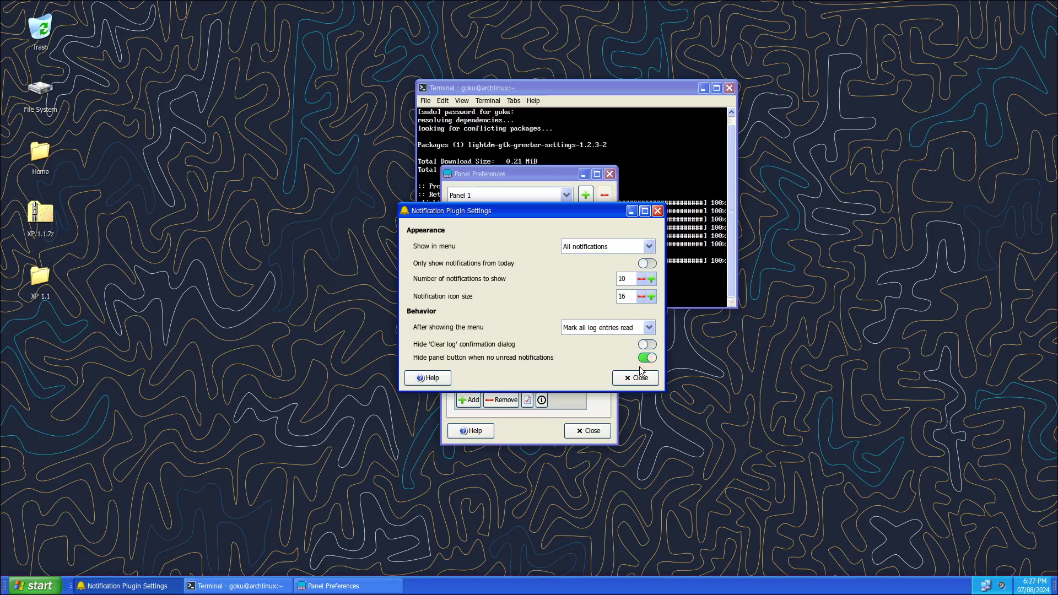
left_click(629, 381)
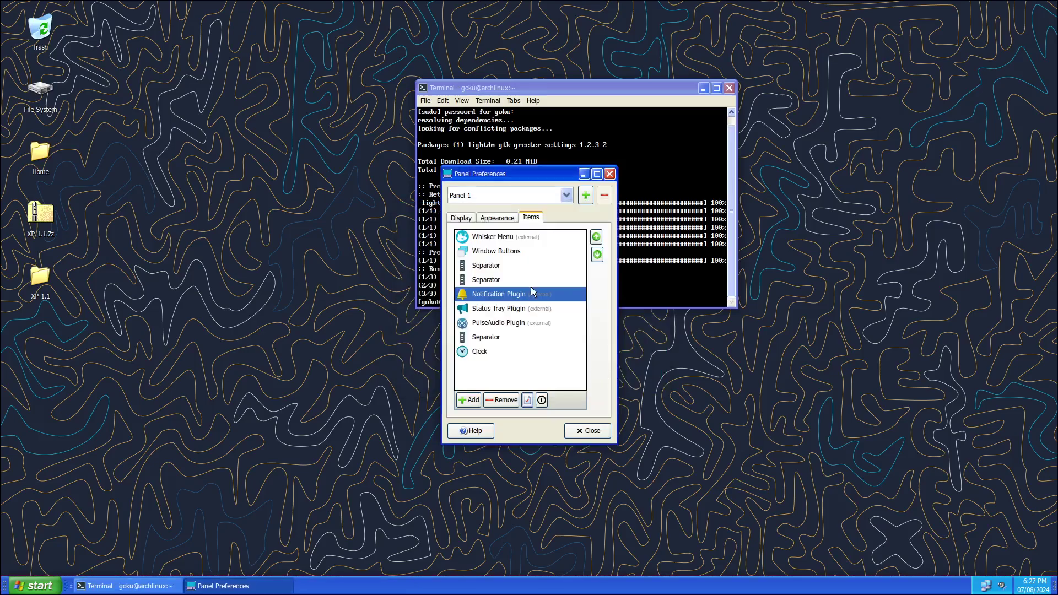
left_click(462, 218)
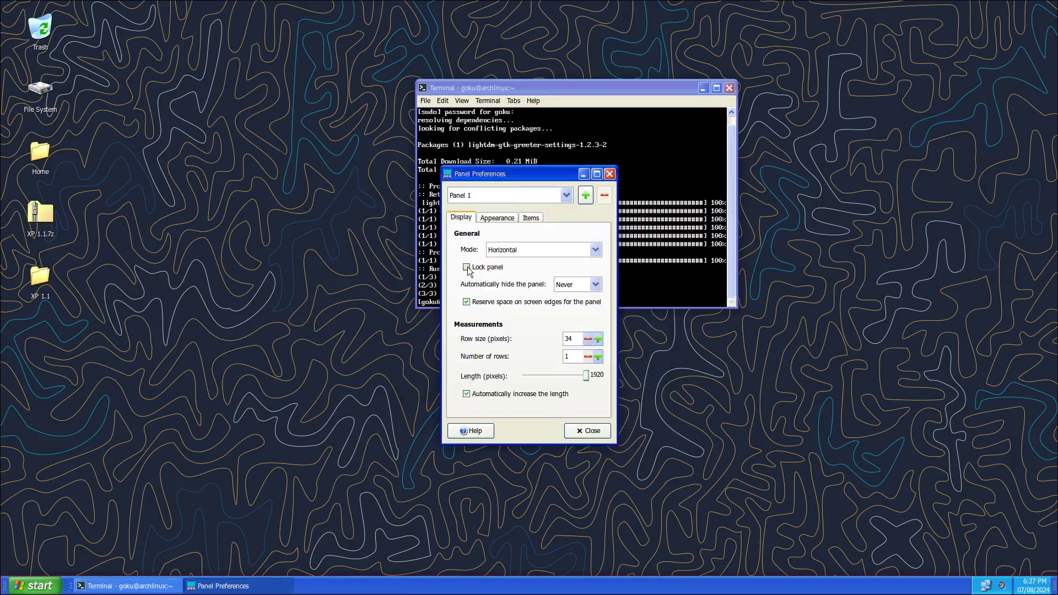
left_click(523, 219)
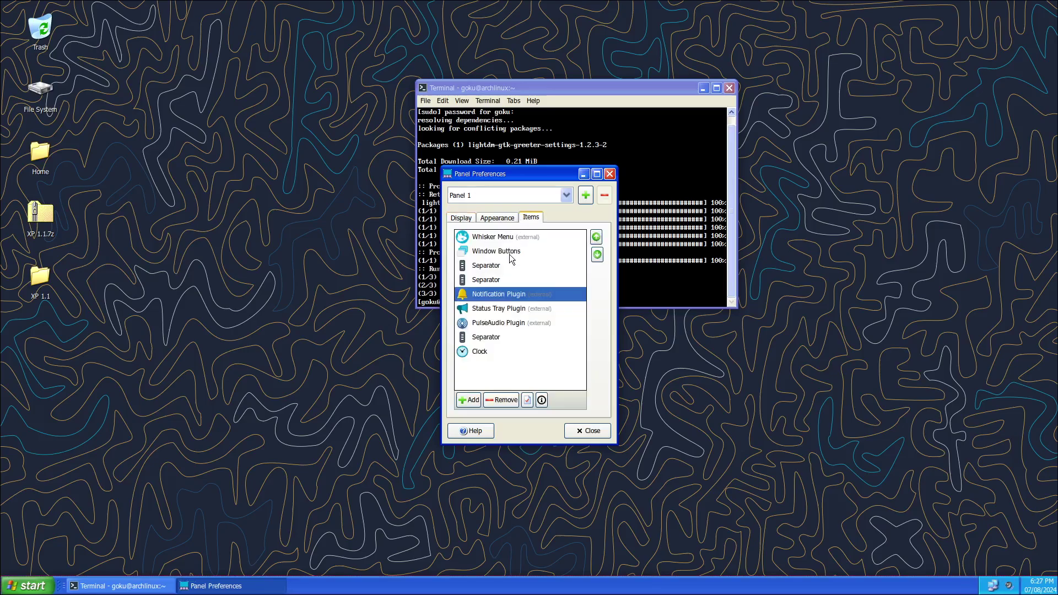
Remove the first Separator after Window Buttons from the panel.
left_click(478, 250)
left_click(474, 266)
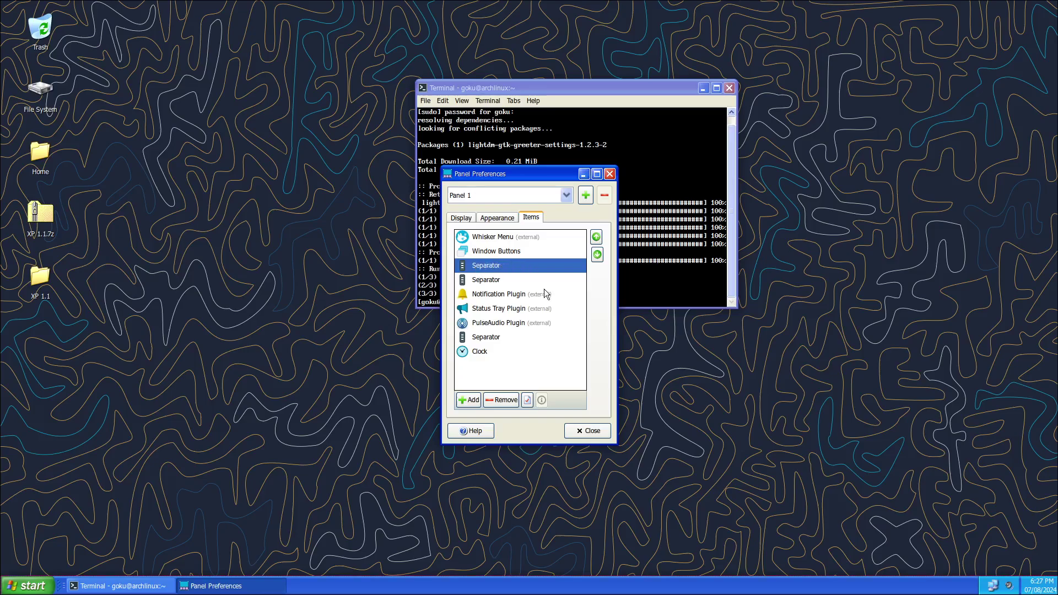
left_click(495, 399)
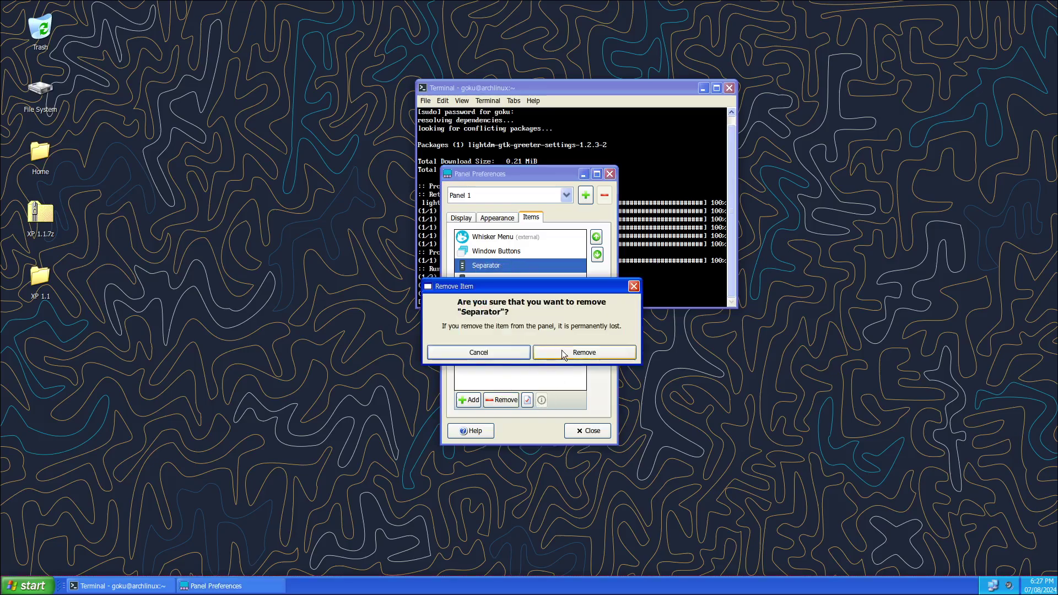
left_click(560, 349)
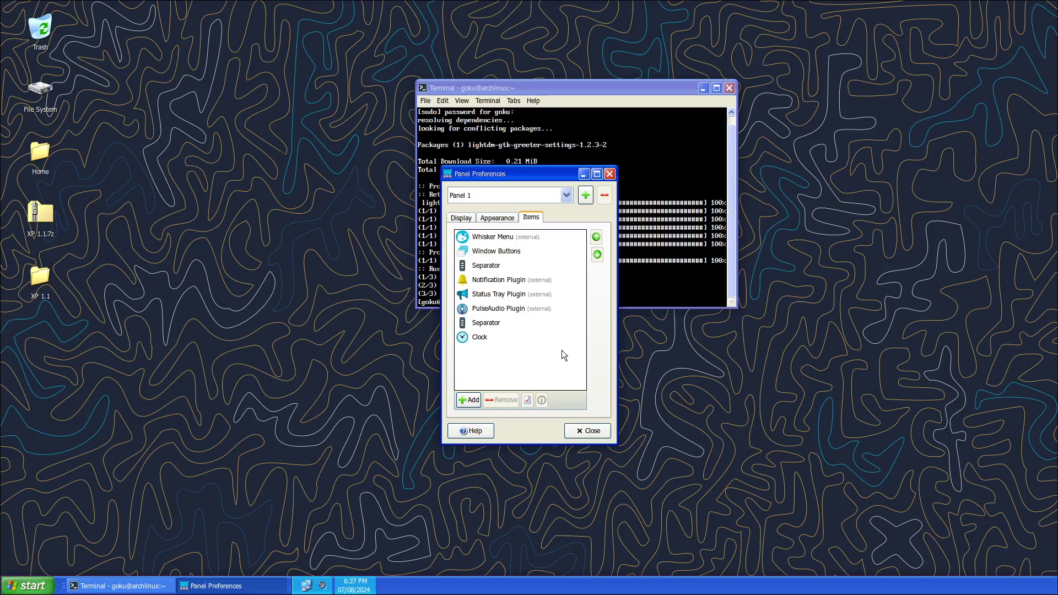
Make the remaining Separator expand, then close Panel Preferences.
double_click(477, 266)
left_click(508, 299)
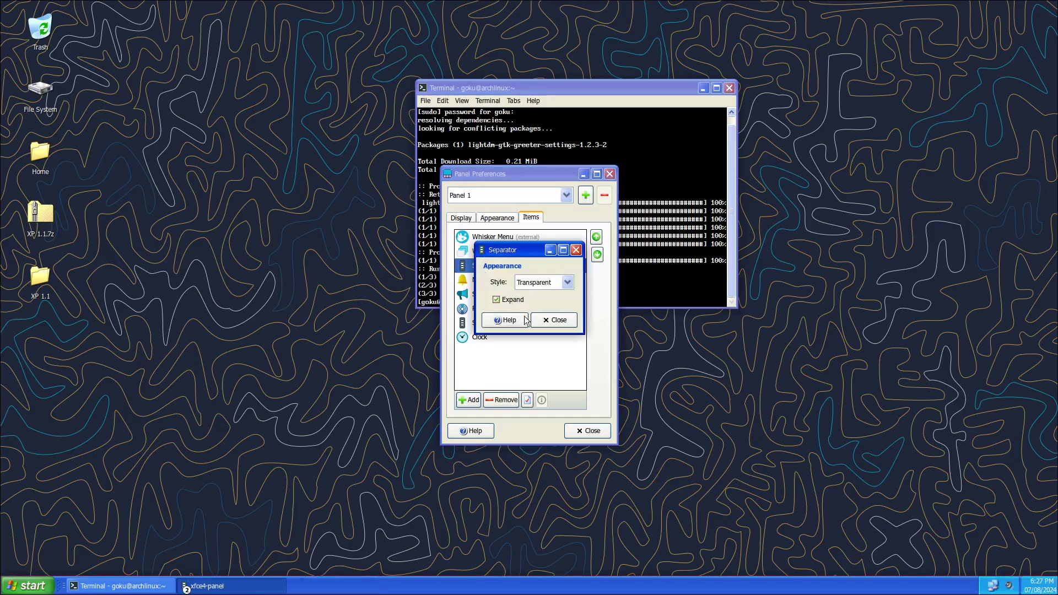
left_click(555, 322)
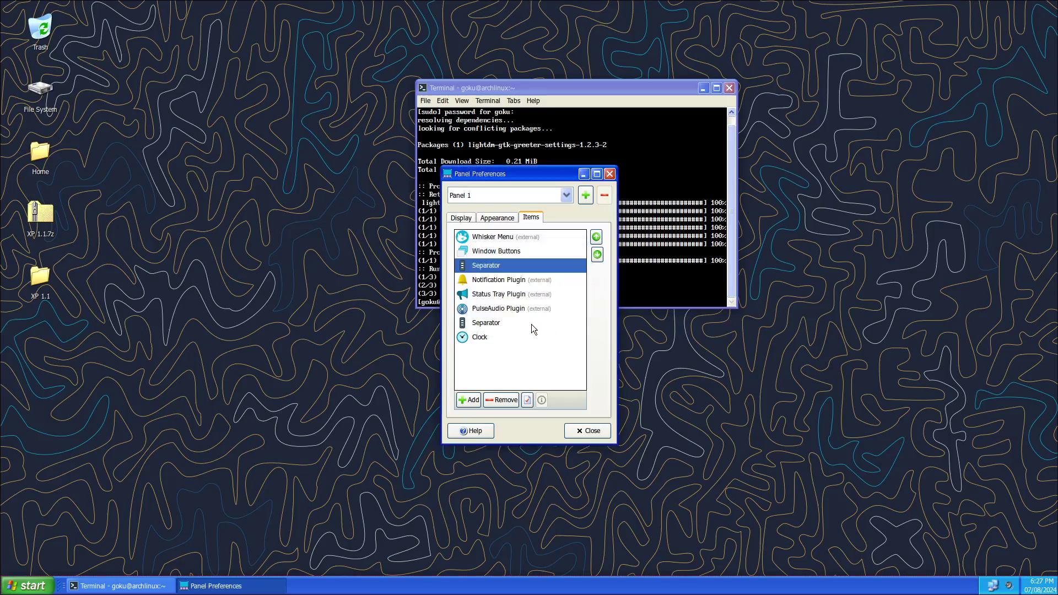
left_click(588, 432)
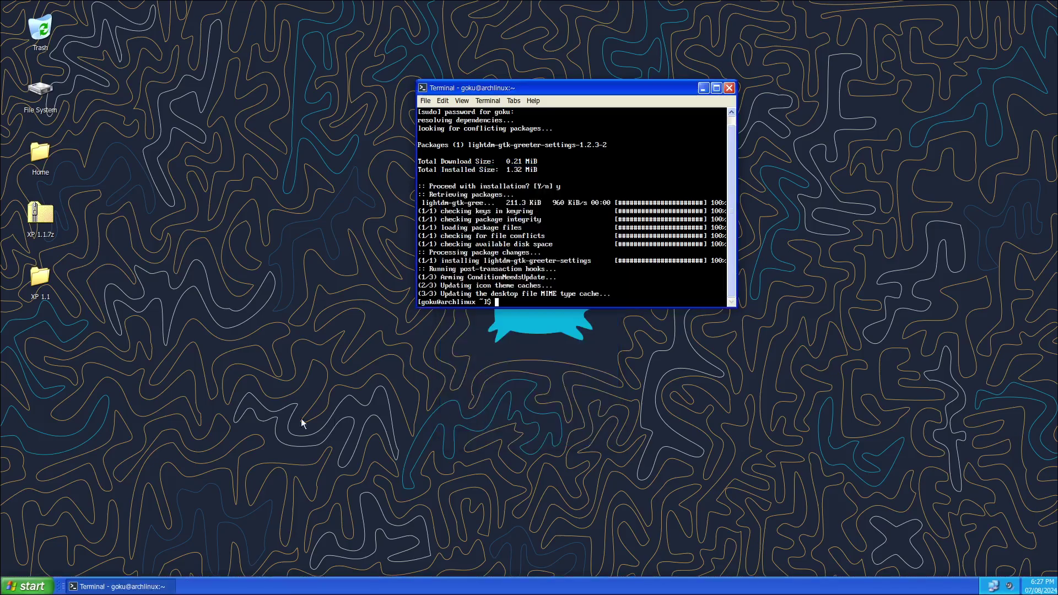
Turn on 'Position search entry on bottom' in the Whisker Menu appearance settings.
left_click(17, 584)
left_click(18, 584)
right_click(18, 584)
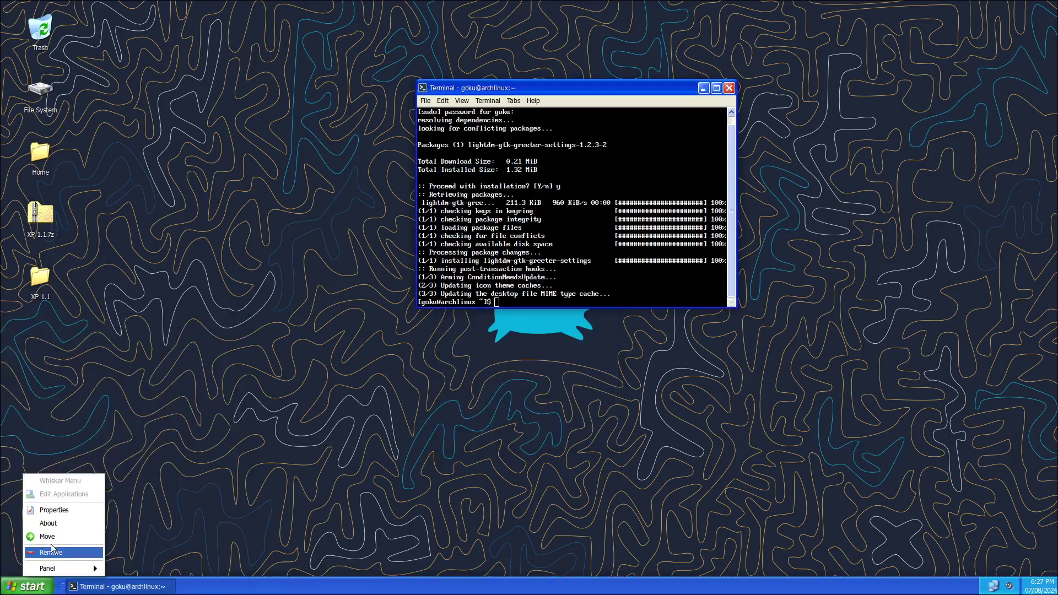
left_click(54, 509)
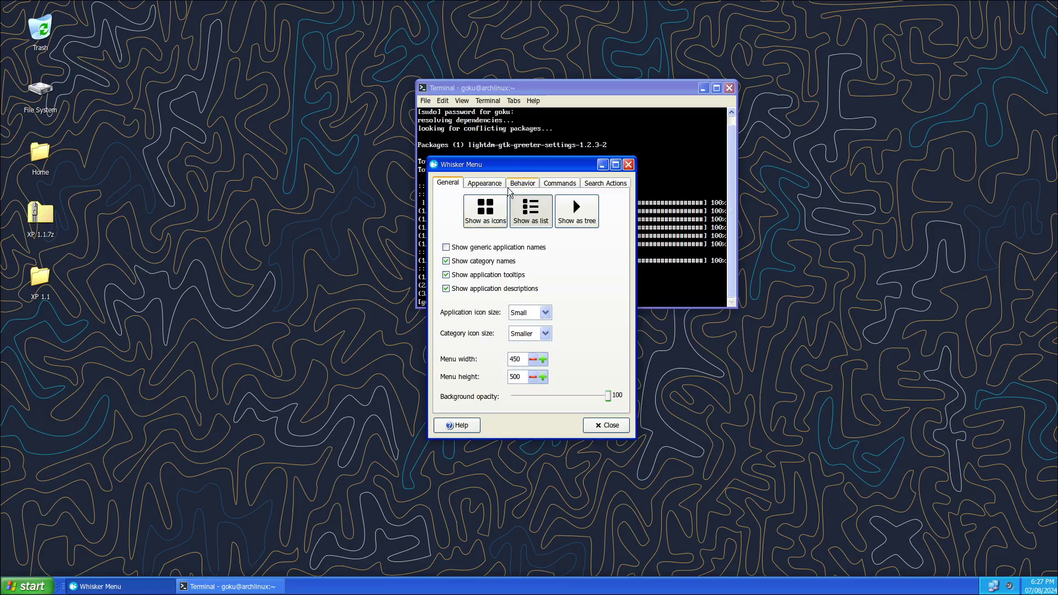
left_click(484, 183)
left_click(466, 256)
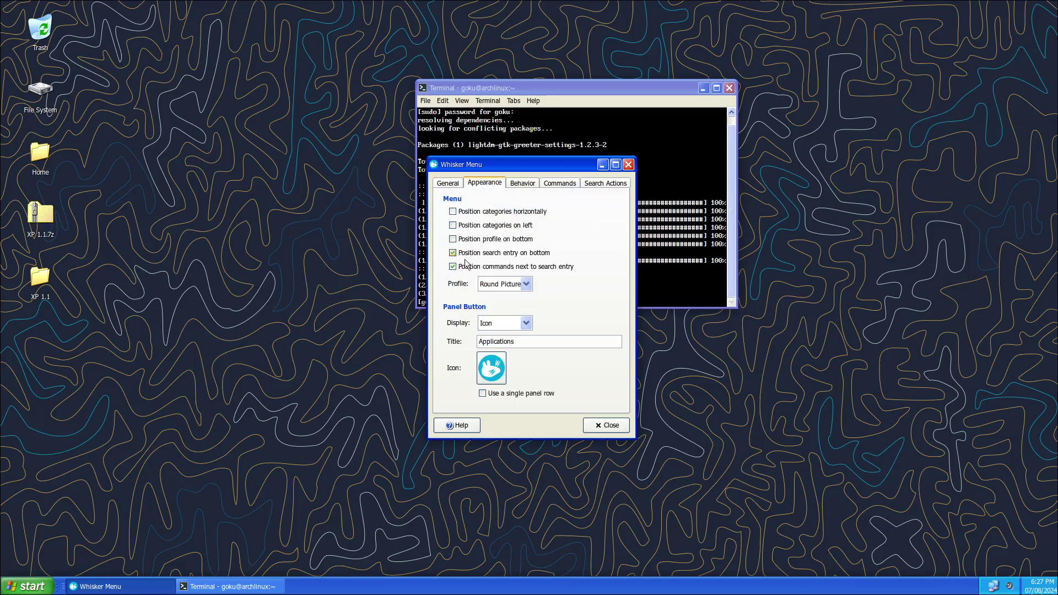
left_click(27, 585)
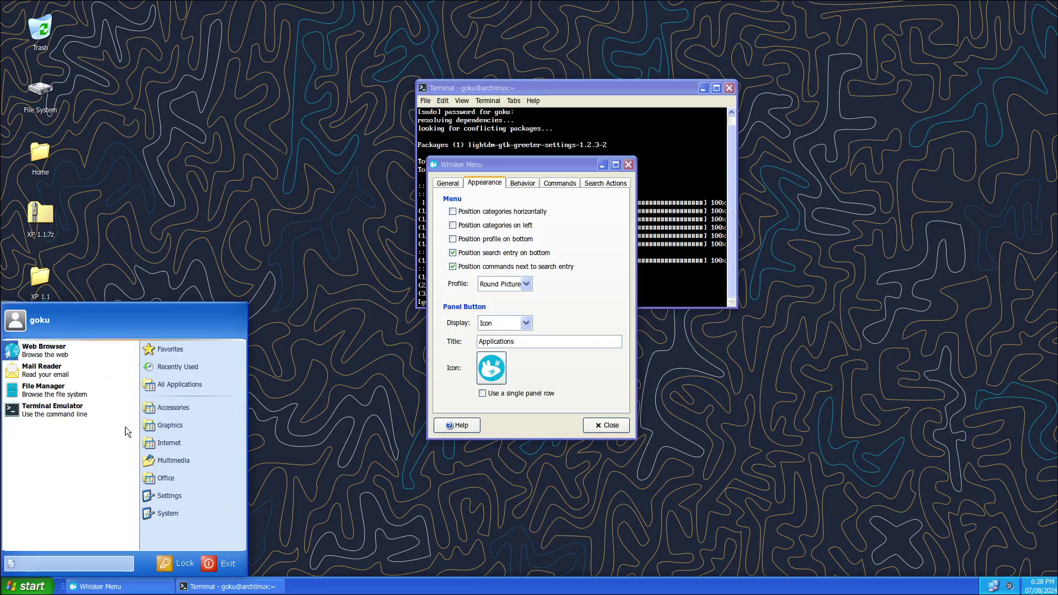
left_click(606, 427)
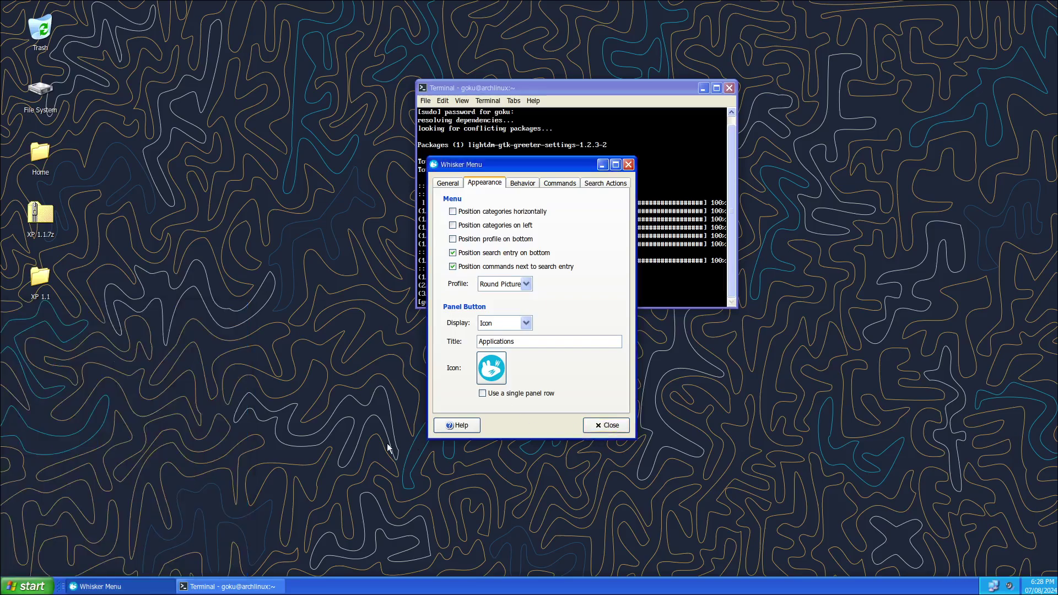
left_click(623, 423)
Try editing the user profile from the start menu and dismiss the mugshot error.
left_click(7, 586)
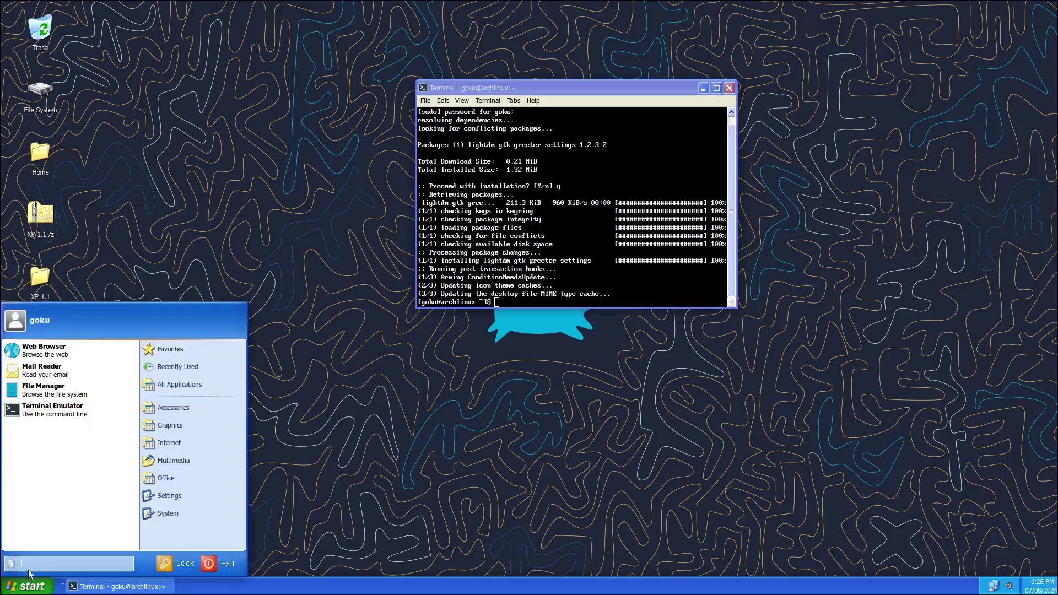
left_click(17, 320)
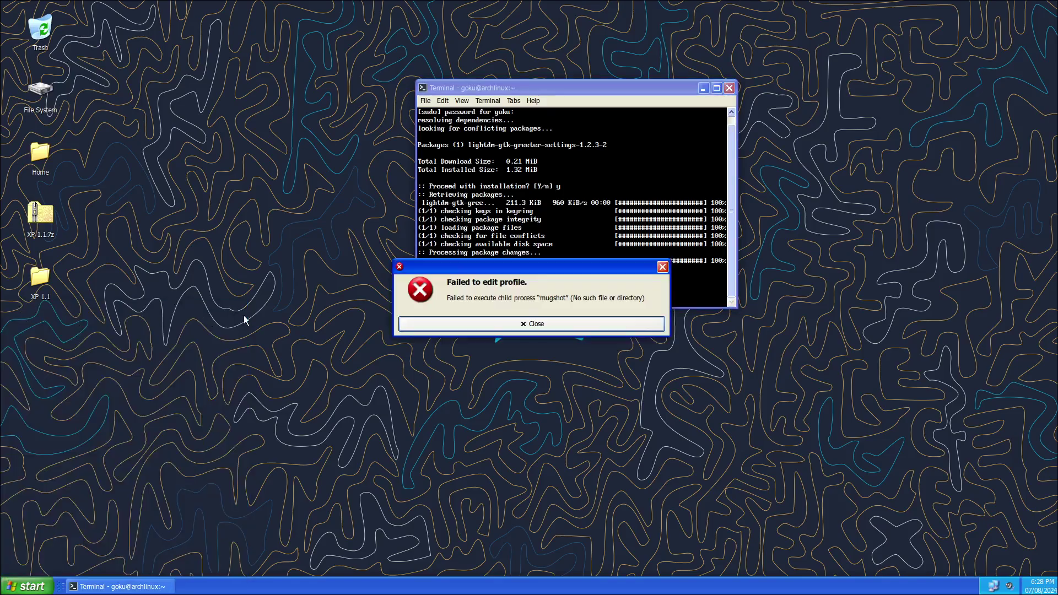
left_click(524, 324)
Open the XP 1.1 README in Mousepad and copy its sudo pacman yay install line.
double_click(39, 277)
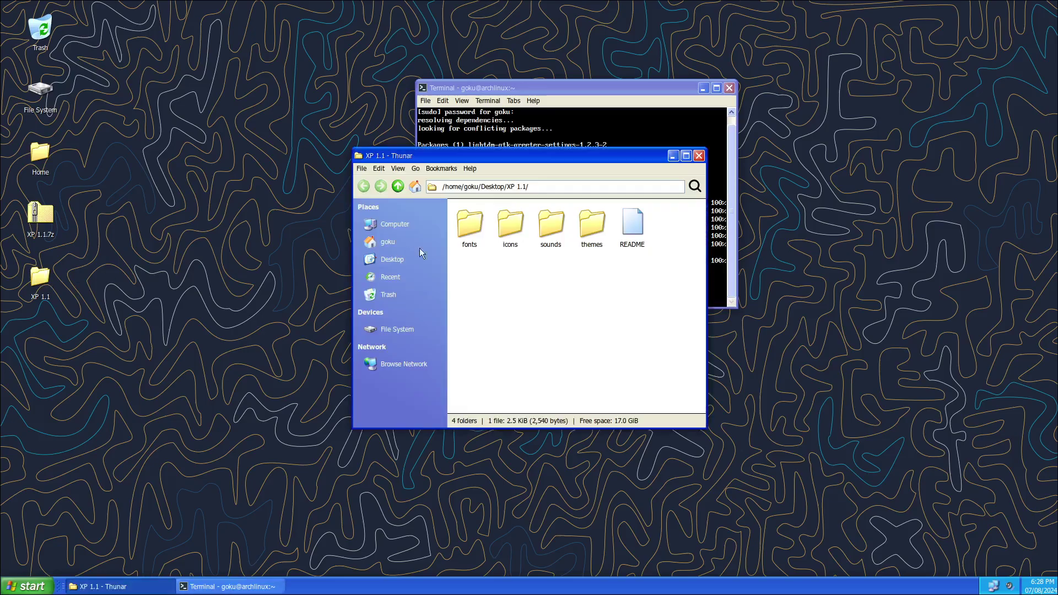
double_click(632, 225)
scroll(505, 294, "down", 5)
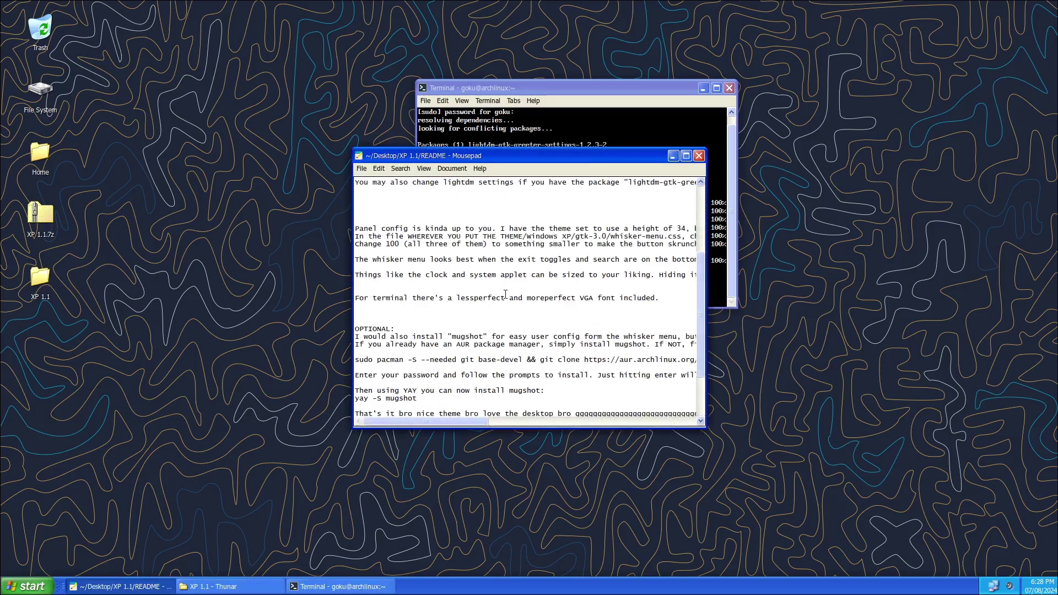
scroll(506, 293, "down", 3)
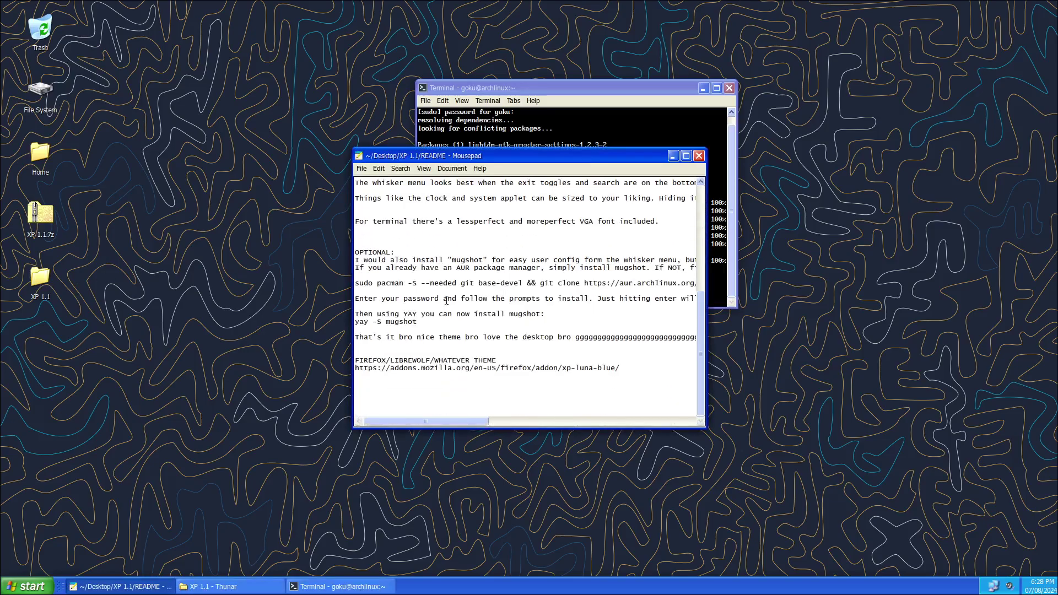
triple_click(356, 283)
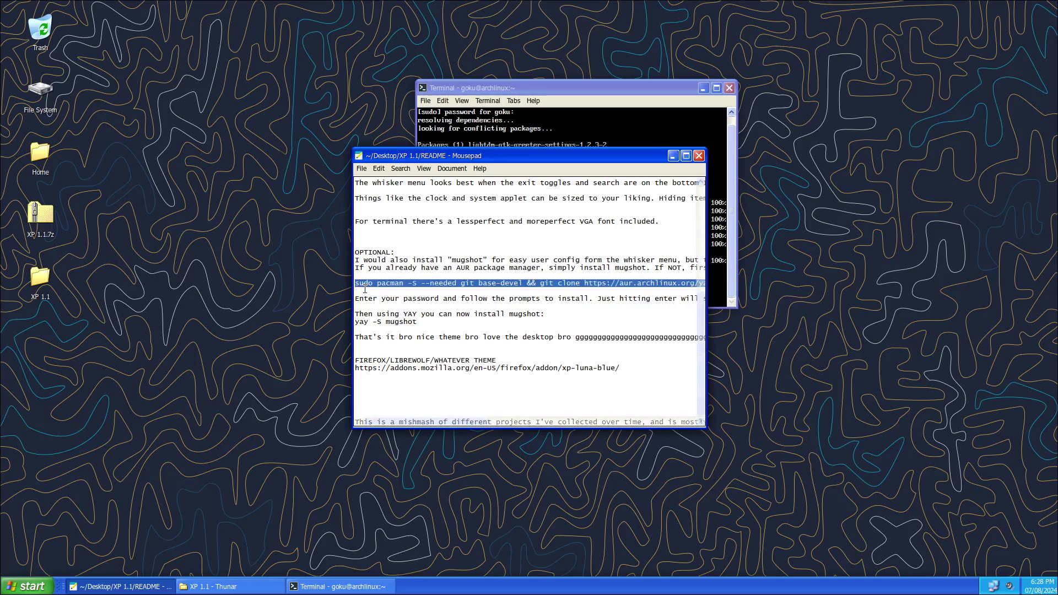
left_click(589, 84)
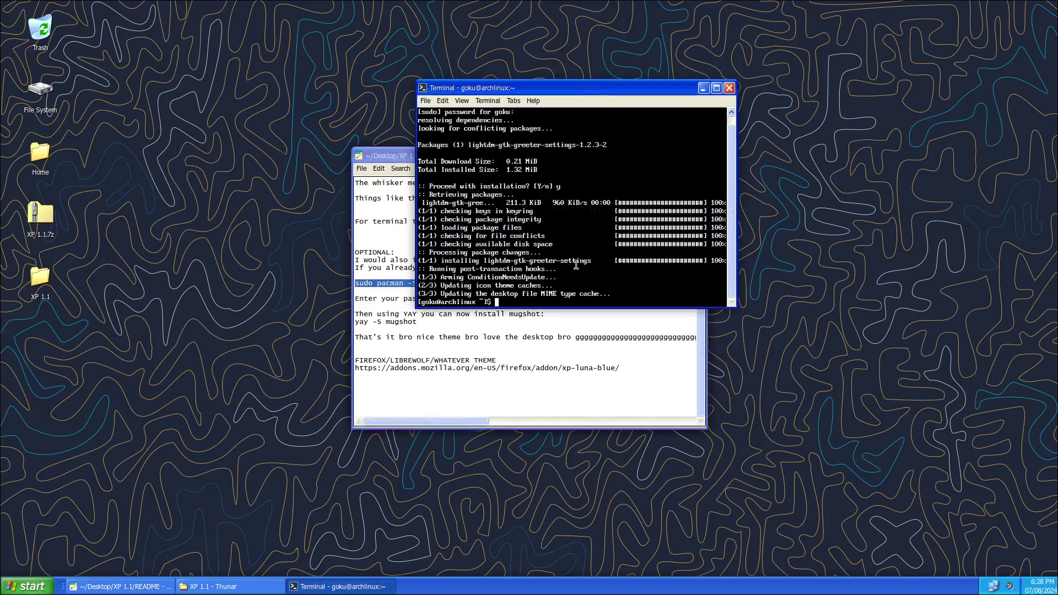
Paste and run the yay install command in the terminal, answering y to the prompts.
right_click(600, 301)
left_click(628, 378)
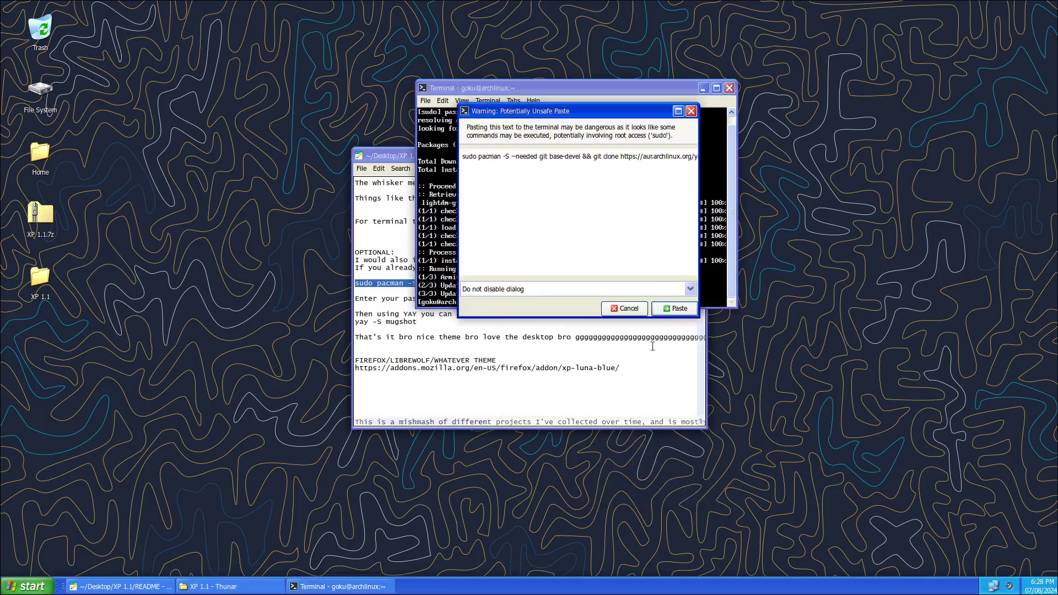
left_click(663, 307)
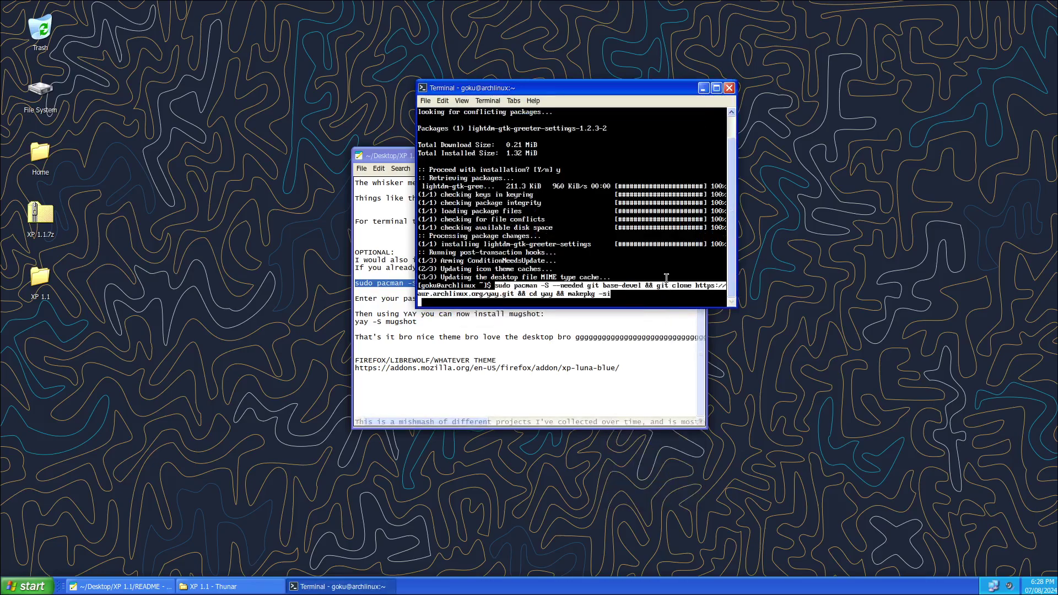
key("Return")
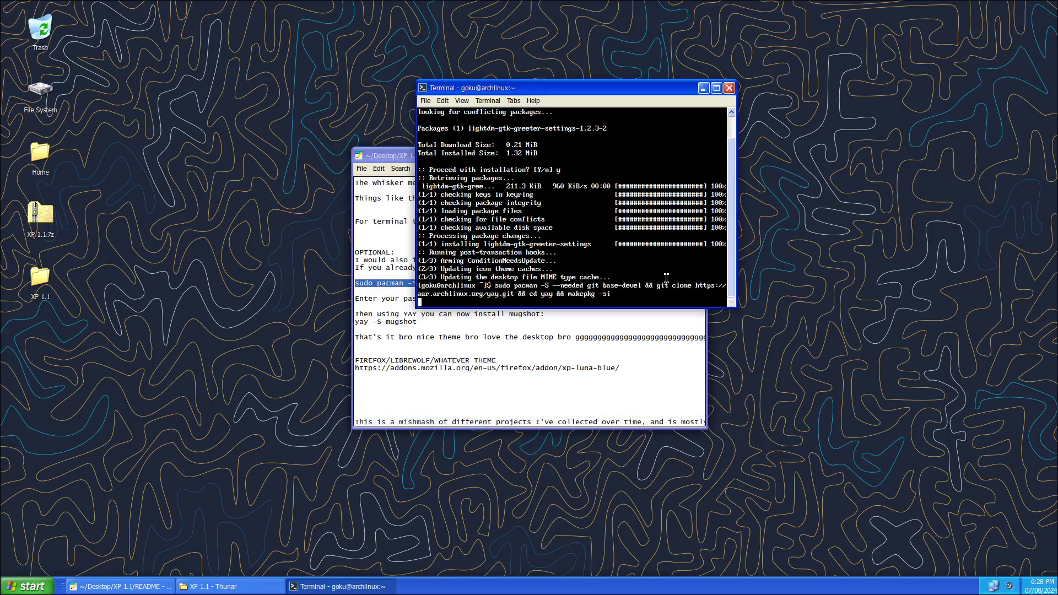
key("Return")
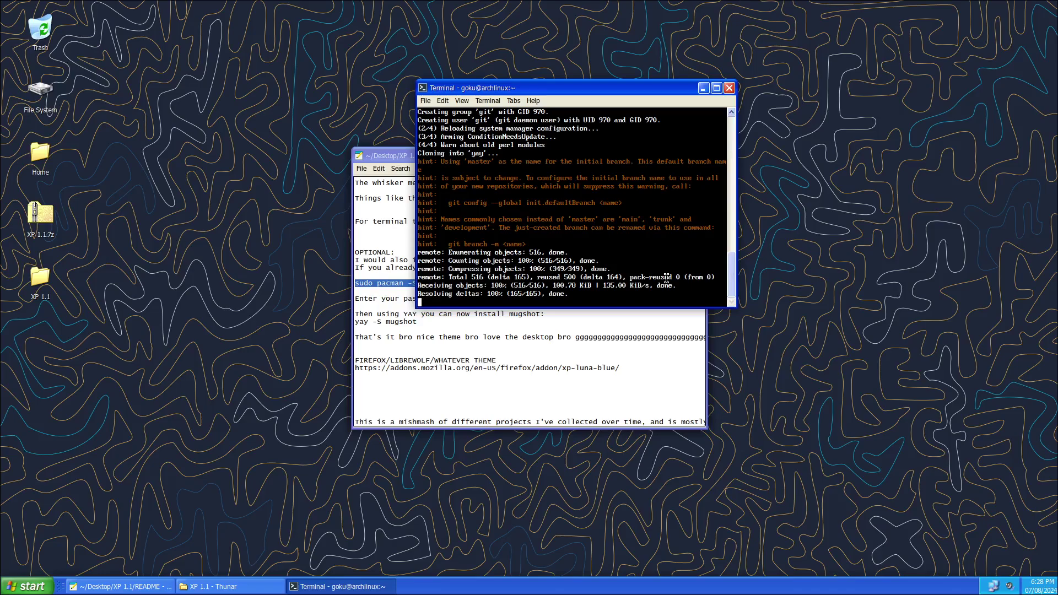
type("y")
key("Return")
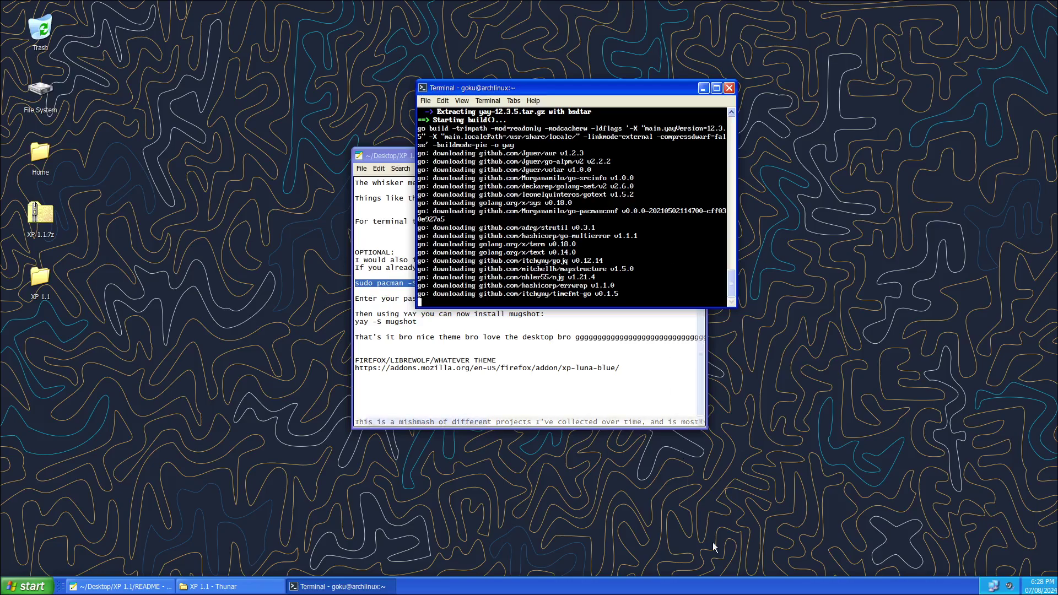
right_click(911, 583)
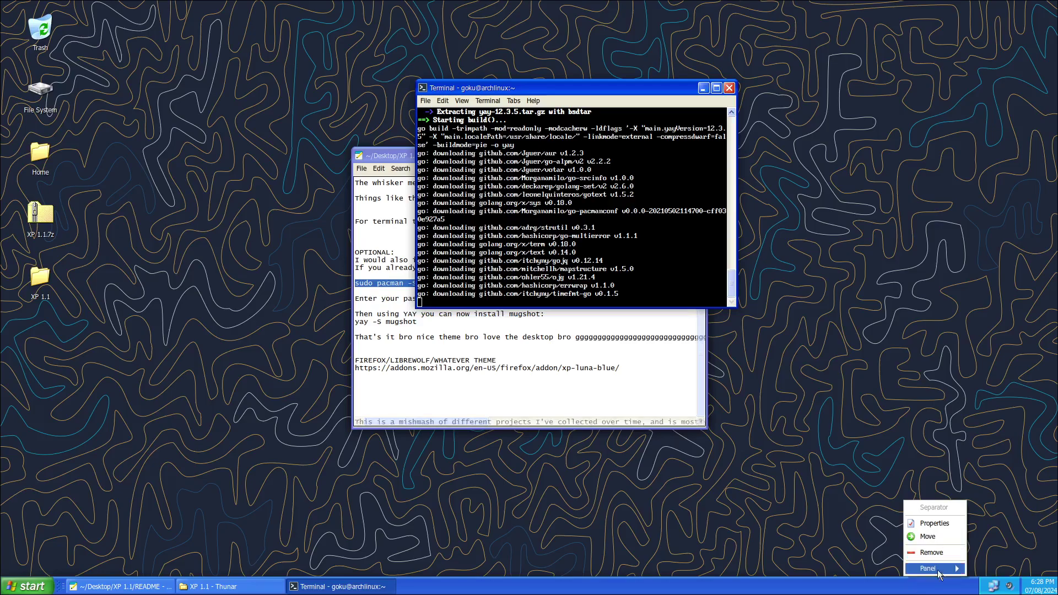
Remove the second Separator, the one before the Clock, from Panel 1's items in Panel Preferences.
mouse_move(942, 570)
left_click(990, 524)
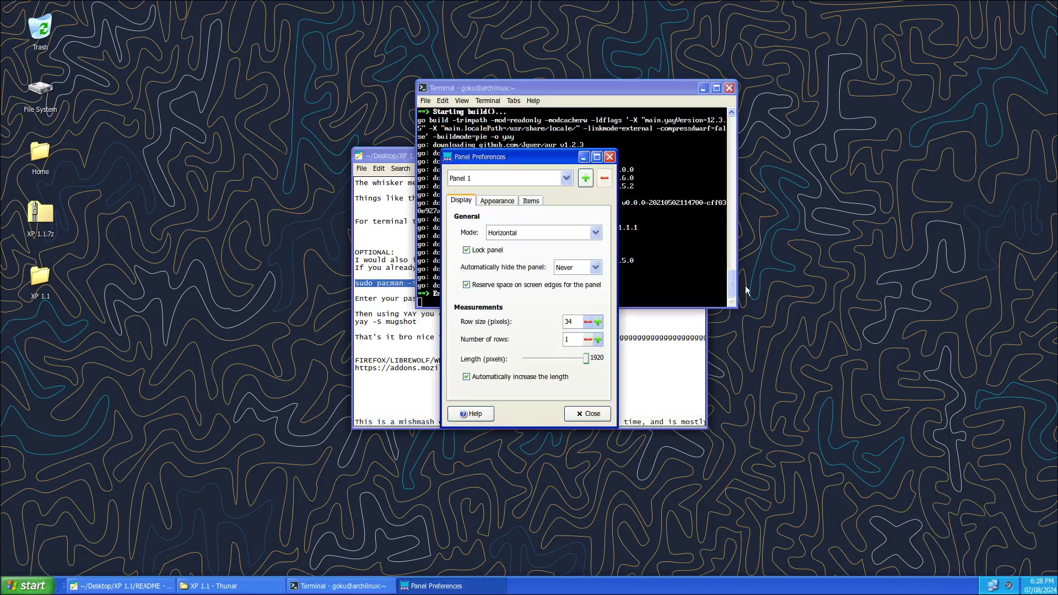
left_click(525, 201)
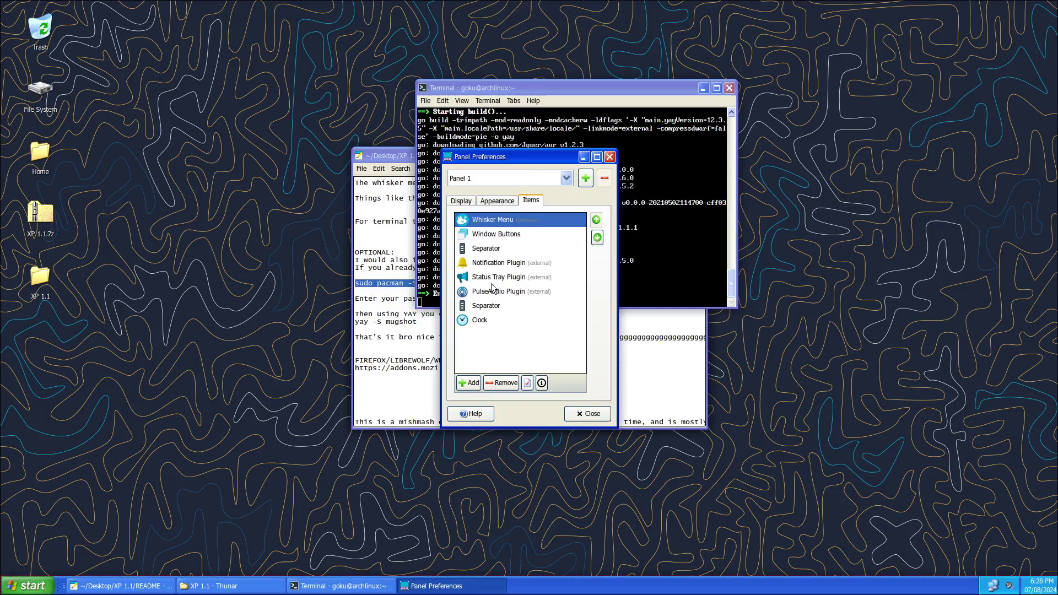
left_click(484, 306)
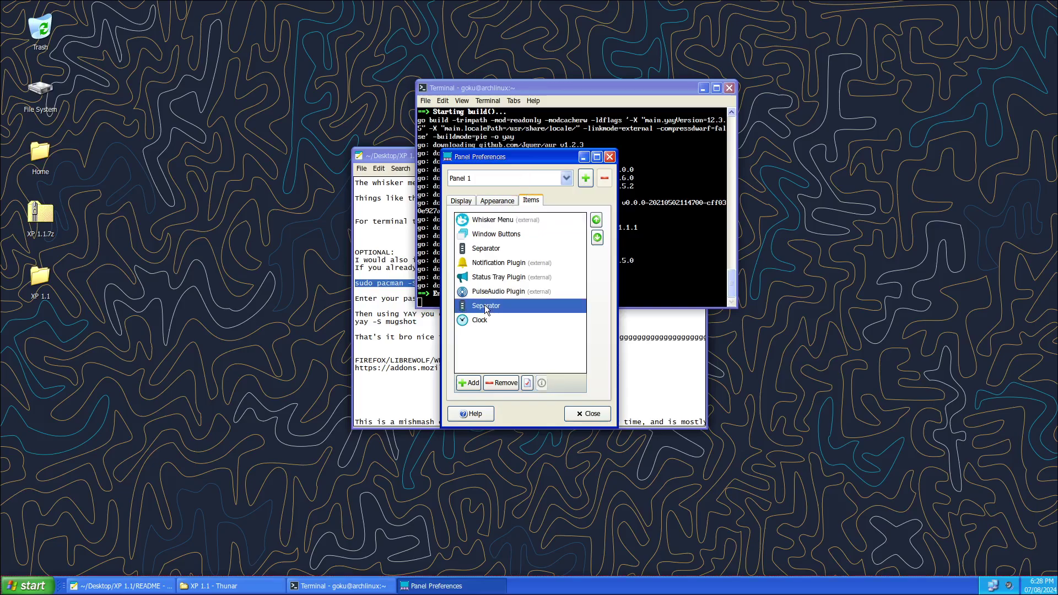
left_click(512, 382)
left_click(583, 335)
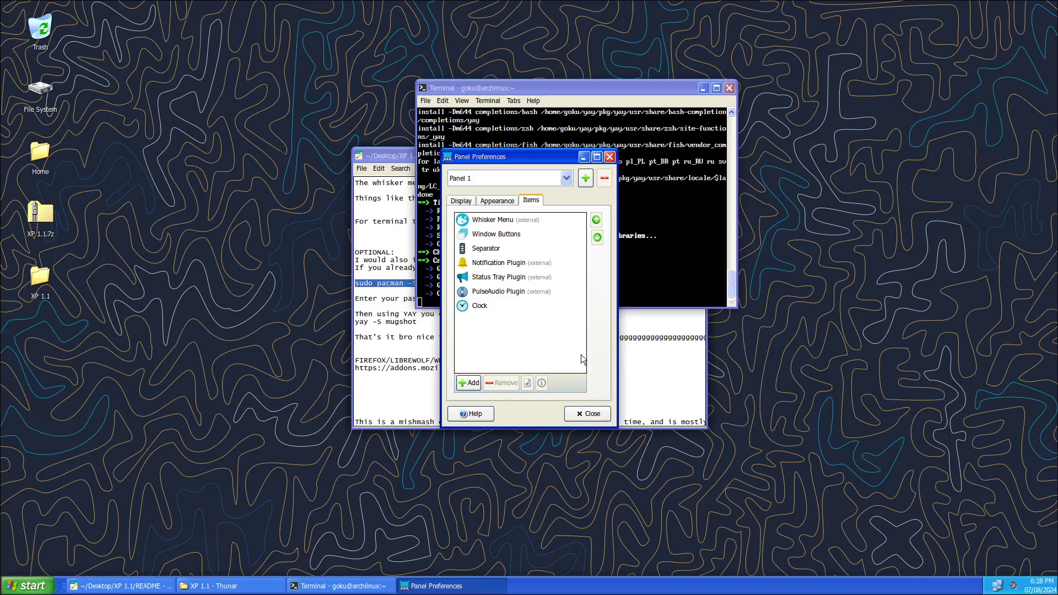
left_click(588, 413)
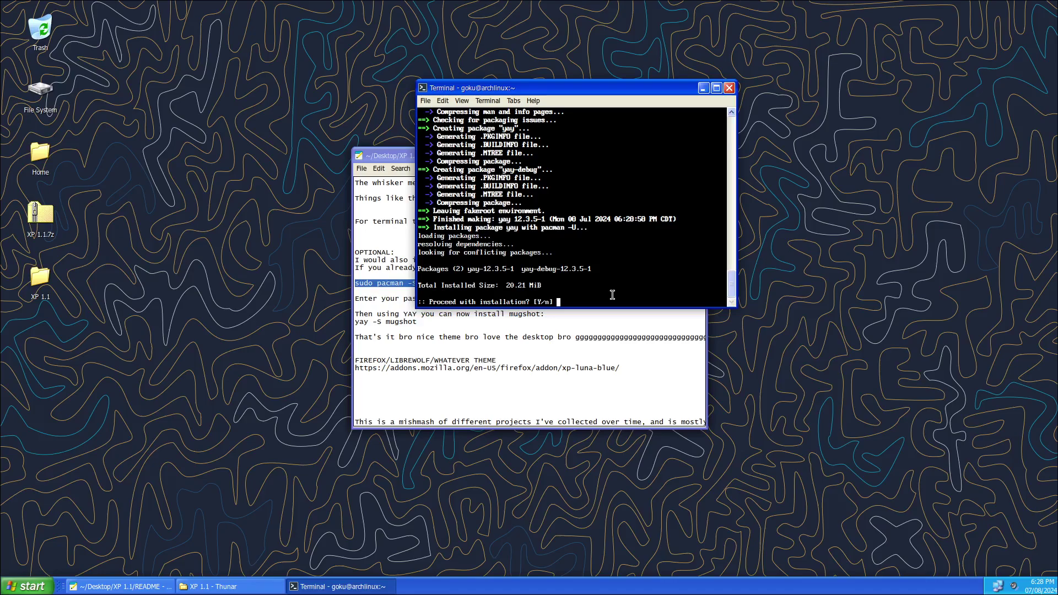
Confirm the yay 12.3.5-1 install, then run yay -S mugshot, skipping cleanBuild and diffs, accepting dependencies.
type("y")
key("Return")
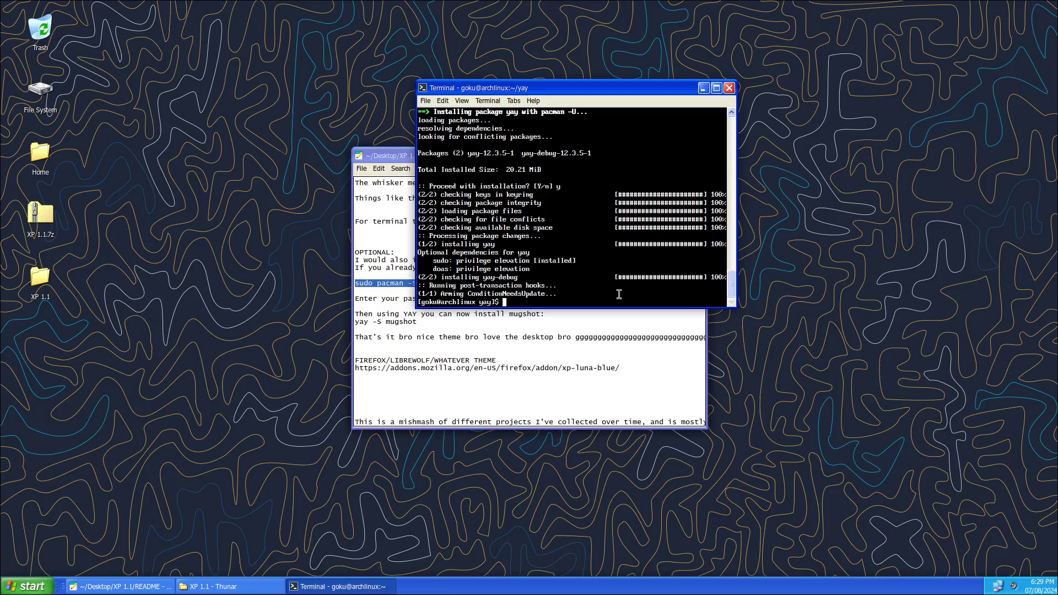
type("yay -S mugshot")
key("Return")
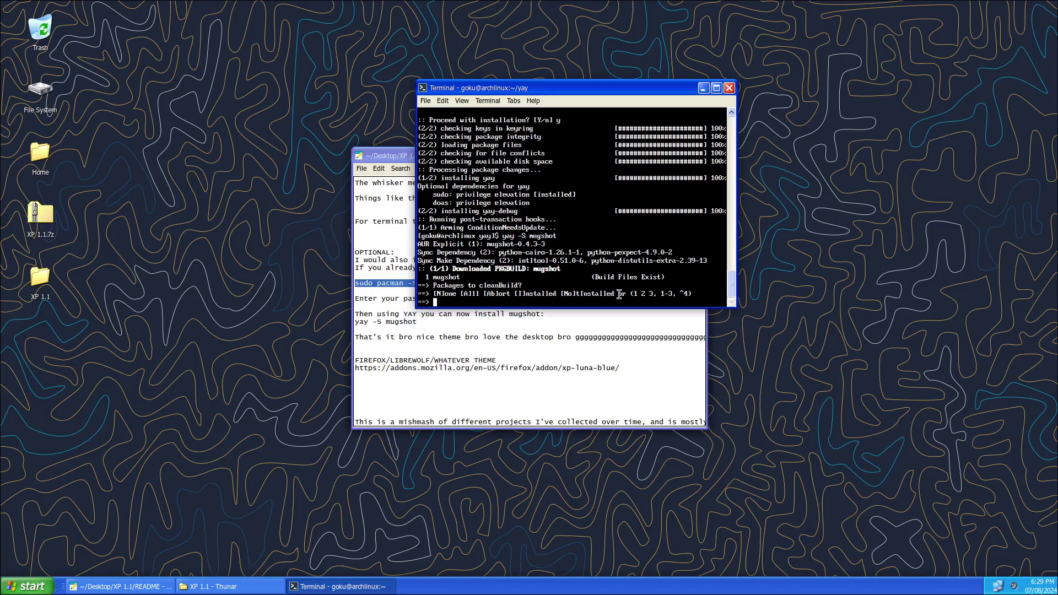
key("Return")
key("Return")
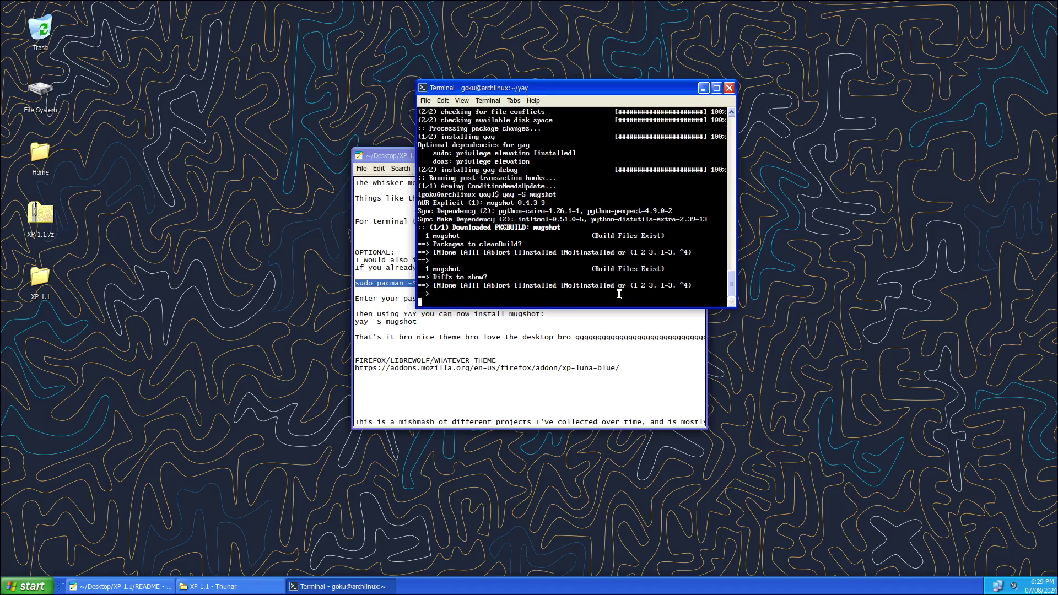
key("Return")
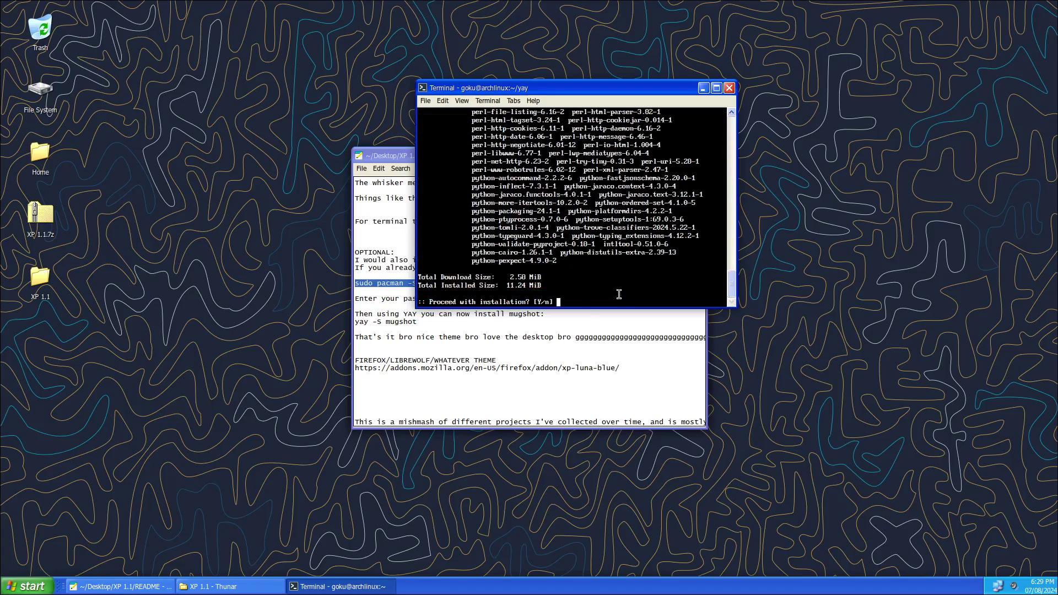
type("y")
key("Return")
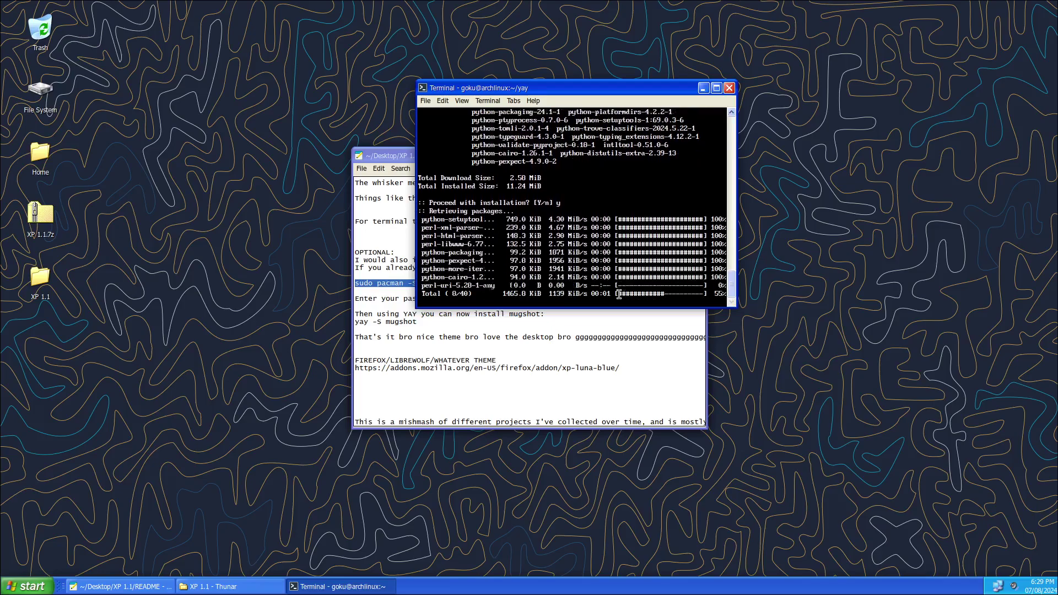